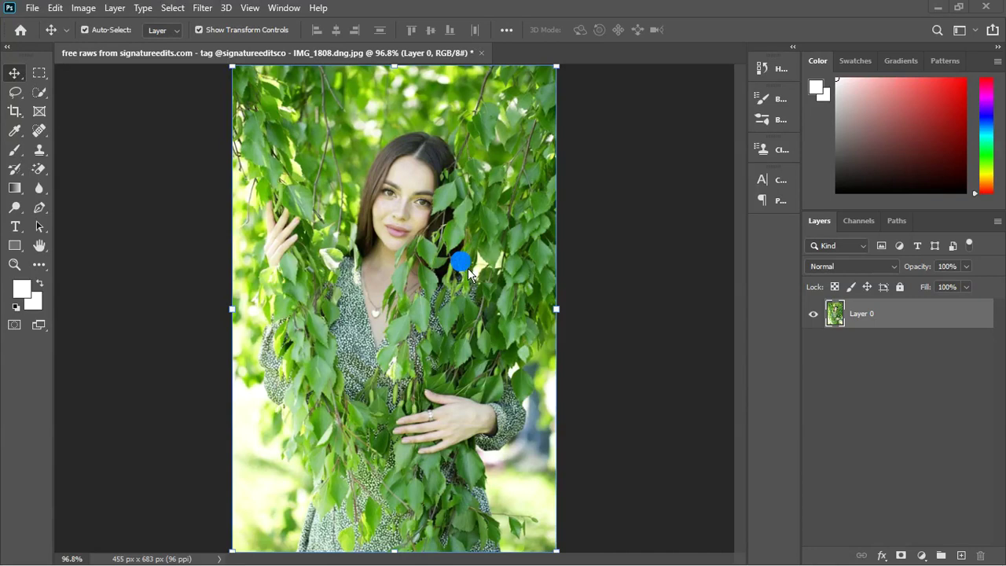
Step: Add Exposure, Brightness/Contrast and Curves adjustment layers to the portrait
click(468, 272)
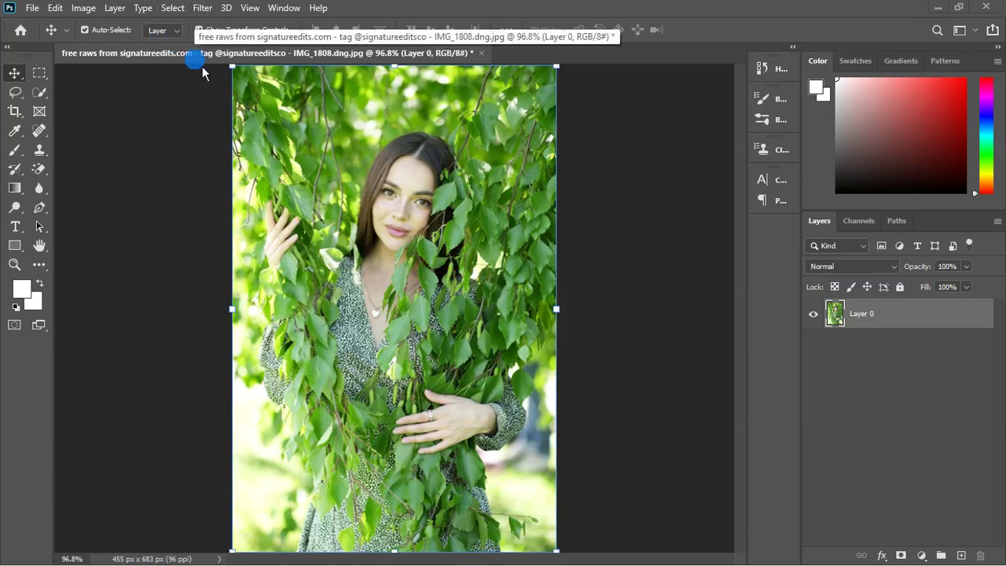
scroll(456, 399, up, 5)
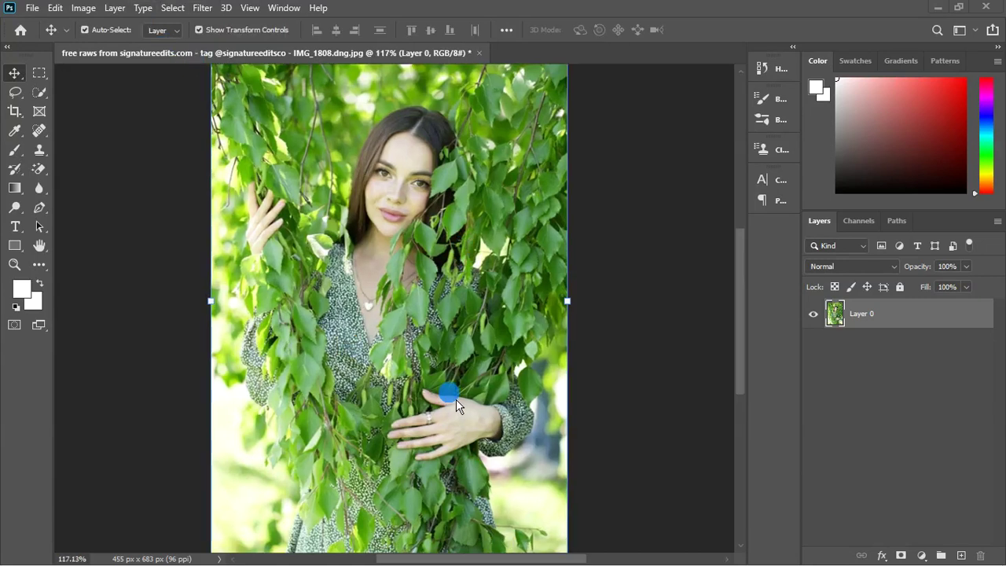
scroll(456, 399, down, 4)
scroll(458, 399, down, 1)
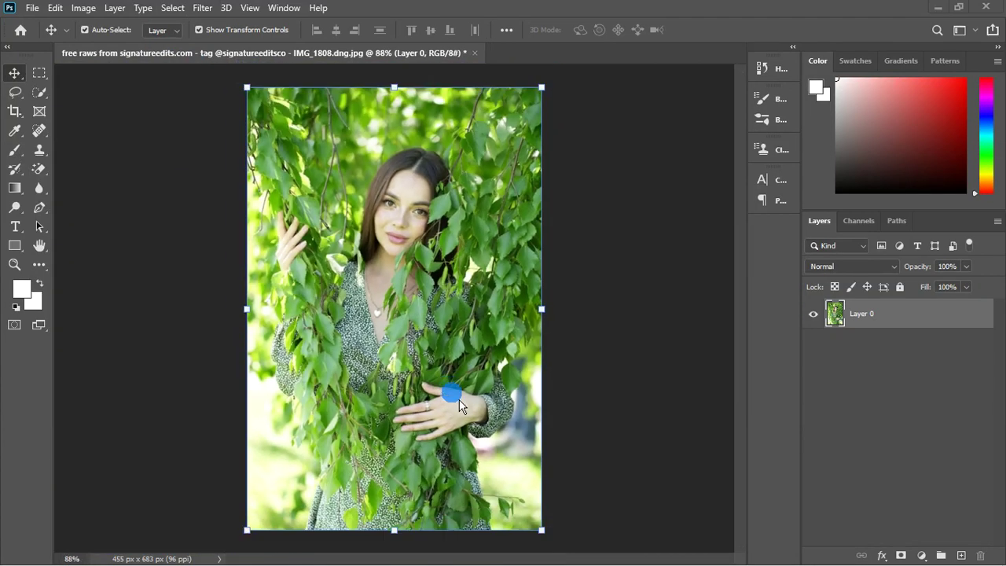
scroll(423, 198, up, 6)
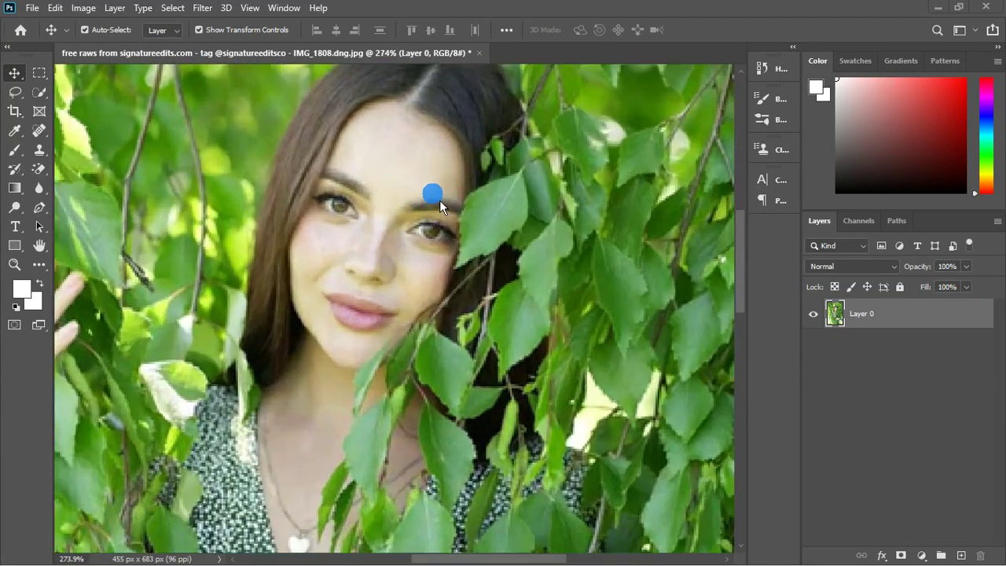
scroll(439, 199, down, 1)
scroll(439, 199, up, 1)
scroll(440, 199, down, 5)
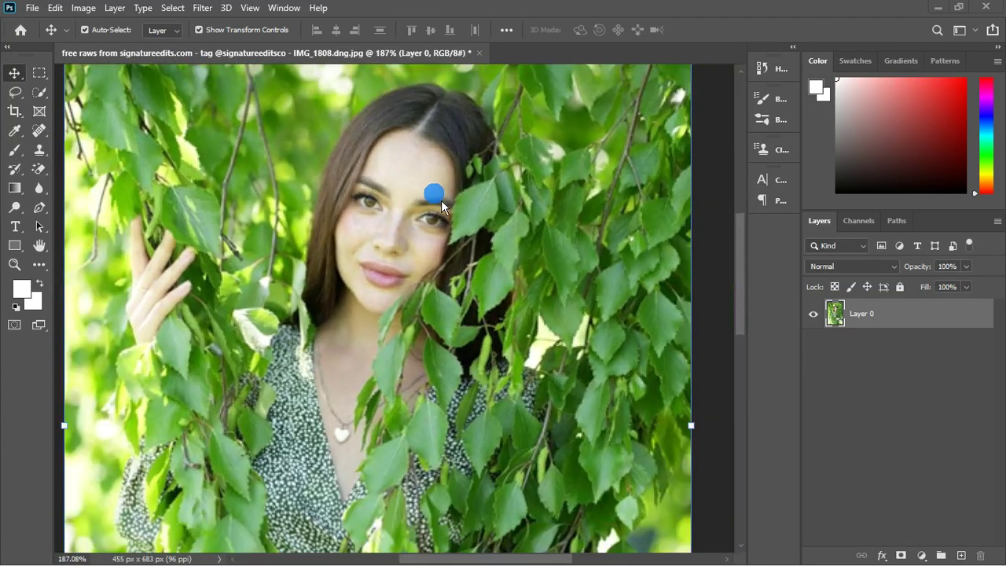
scroll(442, 200, down, 3)
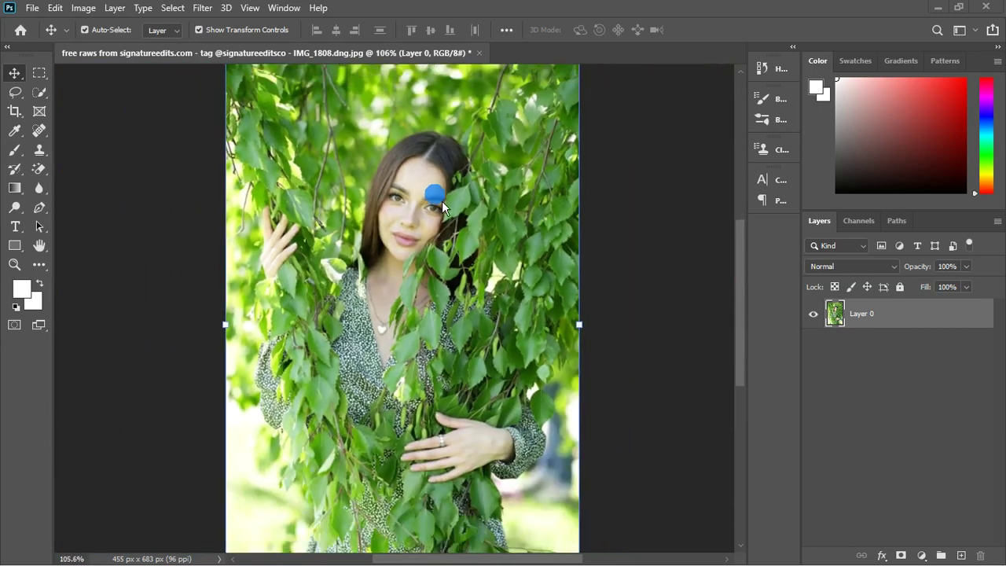
scroll(443, 203, up, 1)
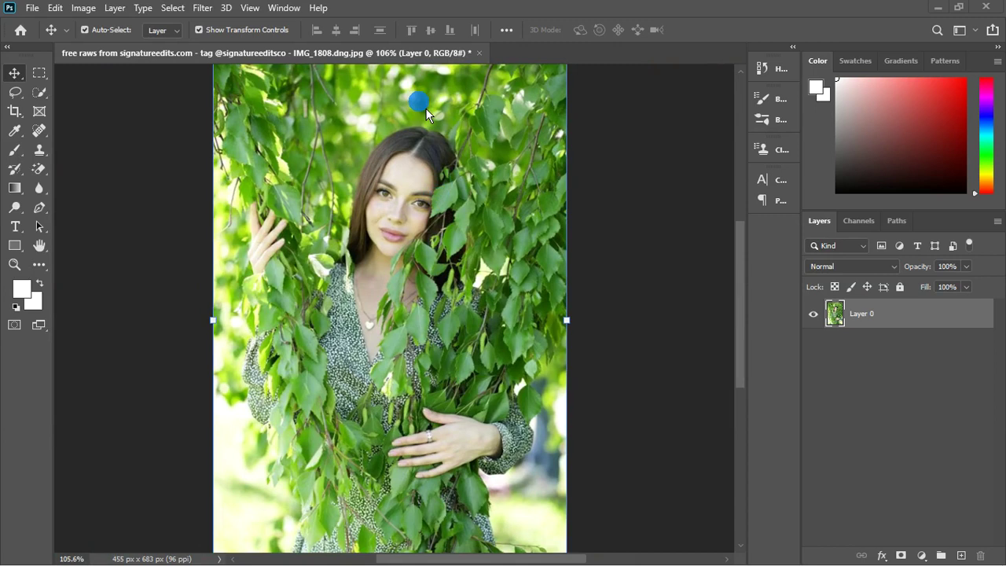
scroll(446, 287, up, 4)
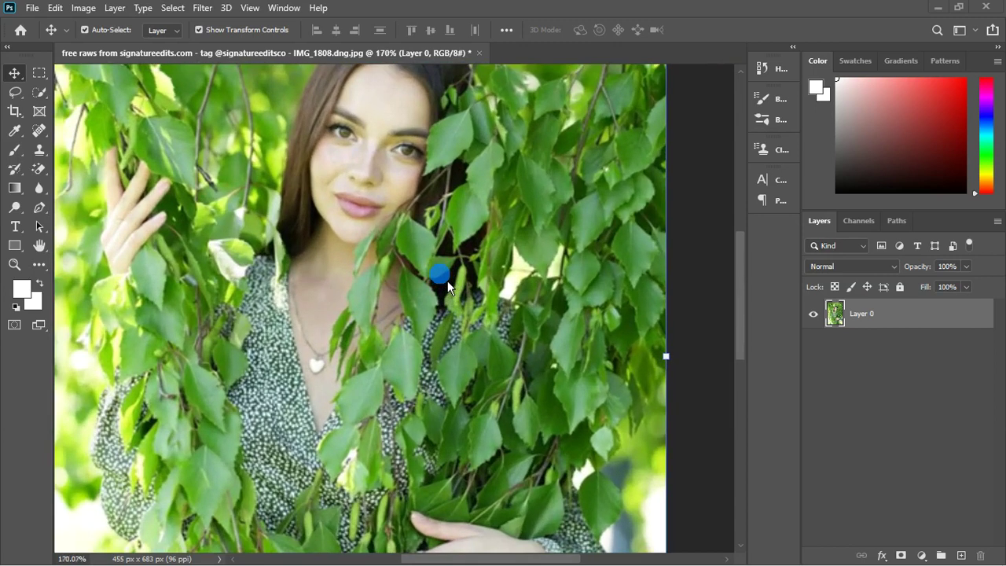
scroll(447, 287, down, 4)
scroll(346, 295, down, 1)
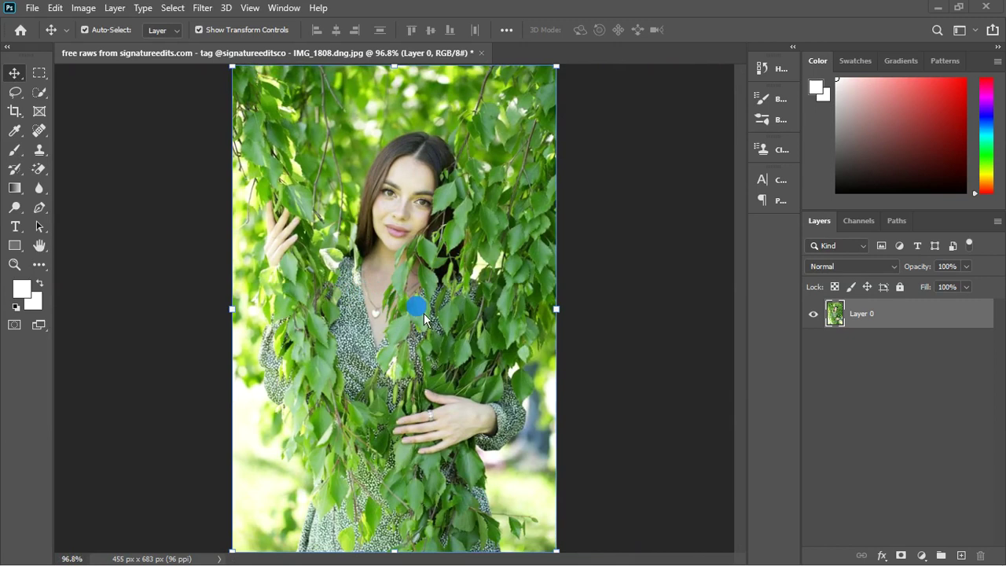
scroll(417, 285, up, 4)
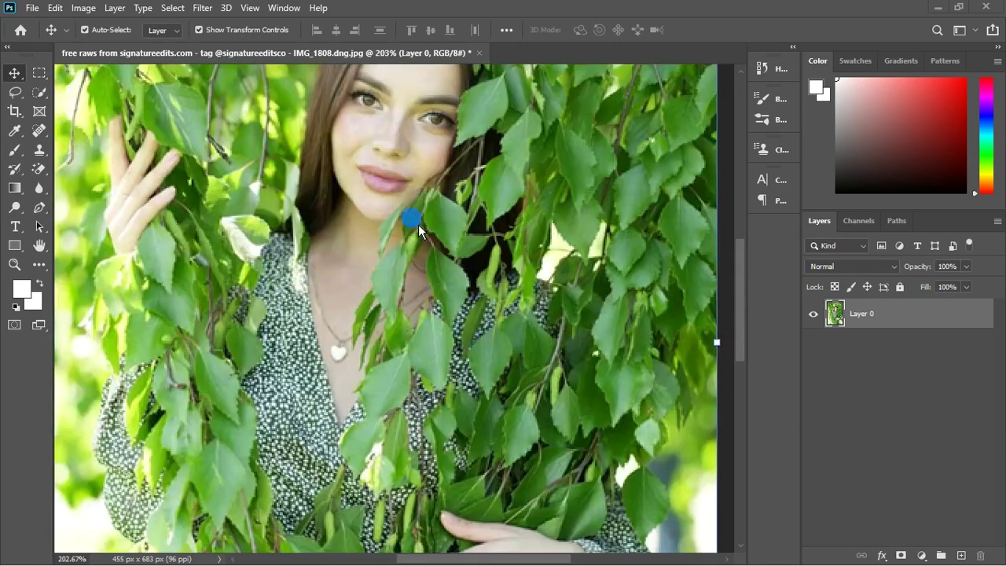
scroll(414, 223, down, 4)
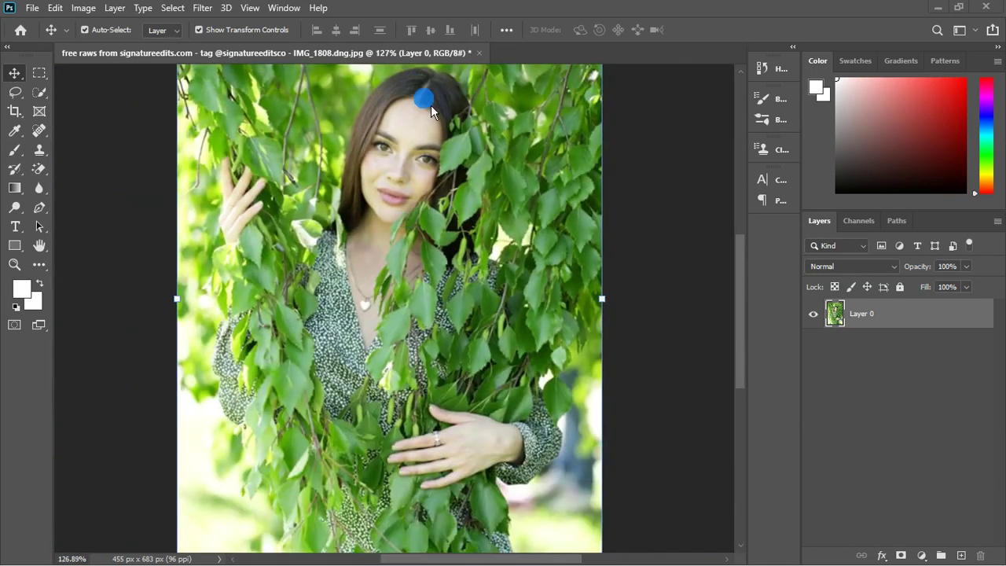
scroll(431, 105, up, 3)
scroll(435, 109, up, 3)
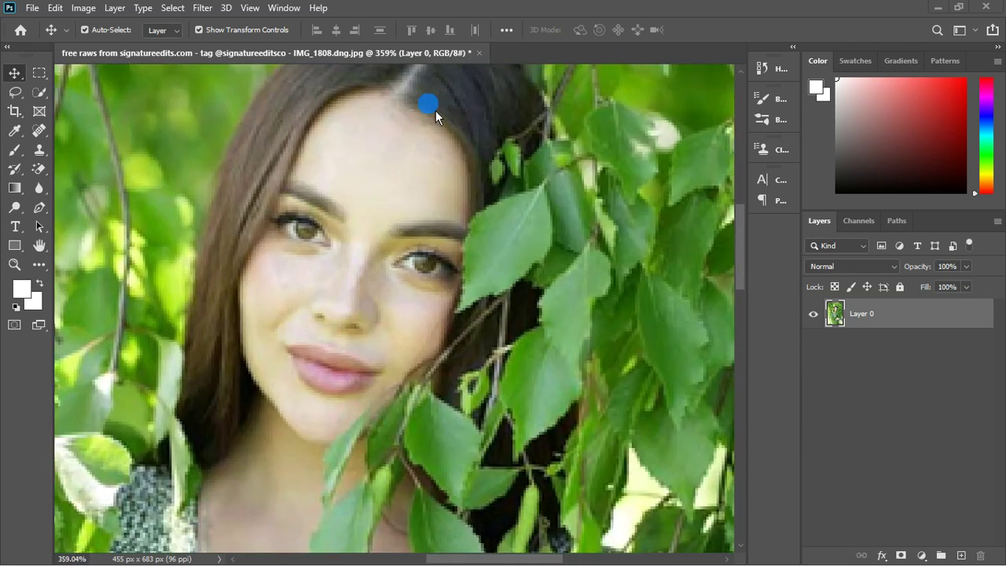
scroll(435, 110, down, 4)
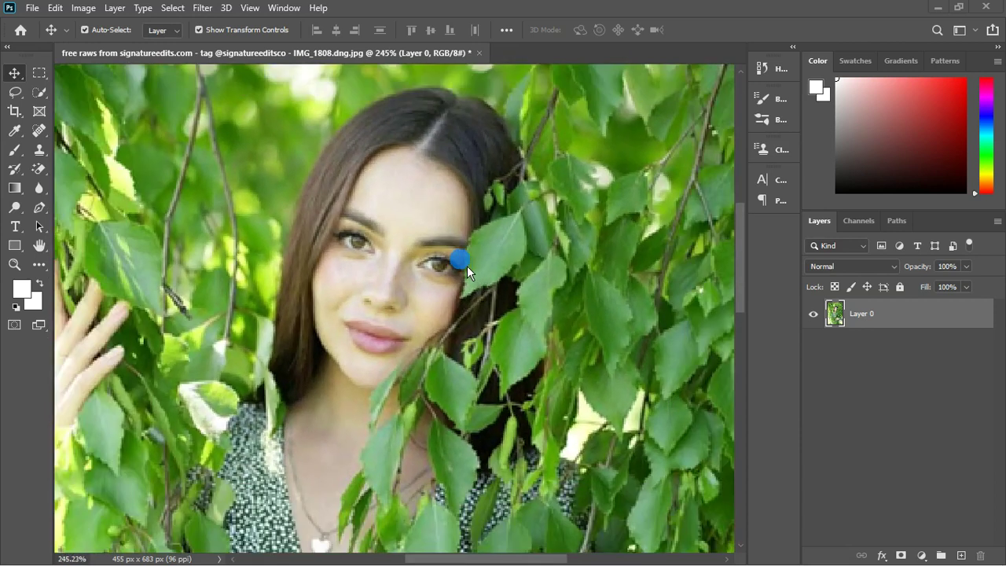
scroll(465, 266, down, 3)
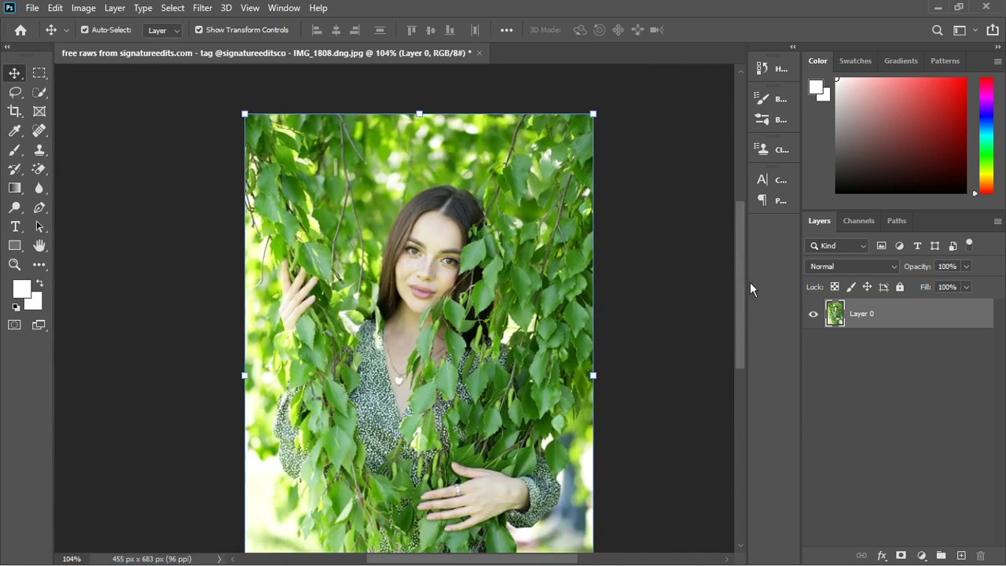
scroll(747, 310, down, 3)
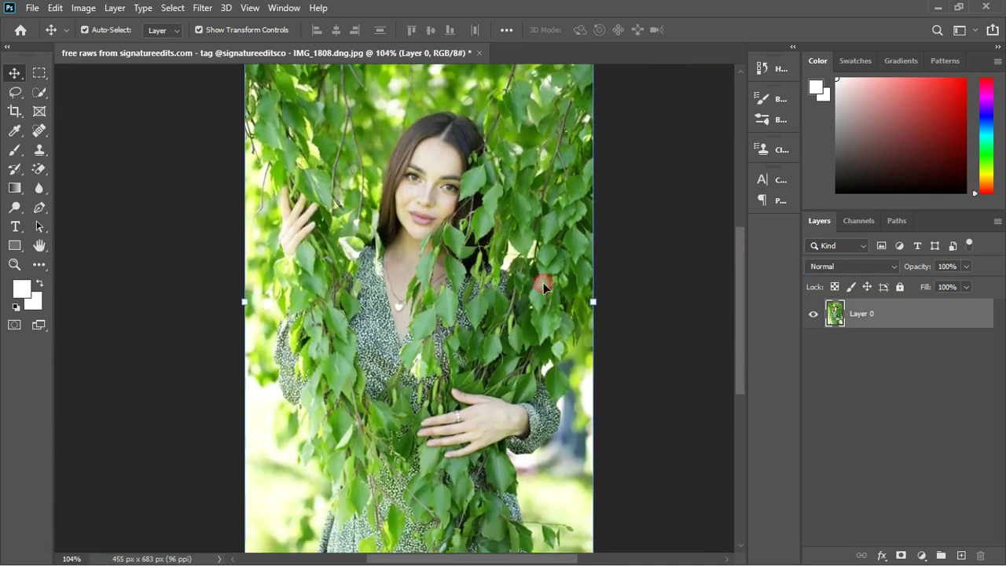
scroll(490, 279, down, 2)
scroll(370, 225, up, 2)
scroll(379, 235, down, 2)
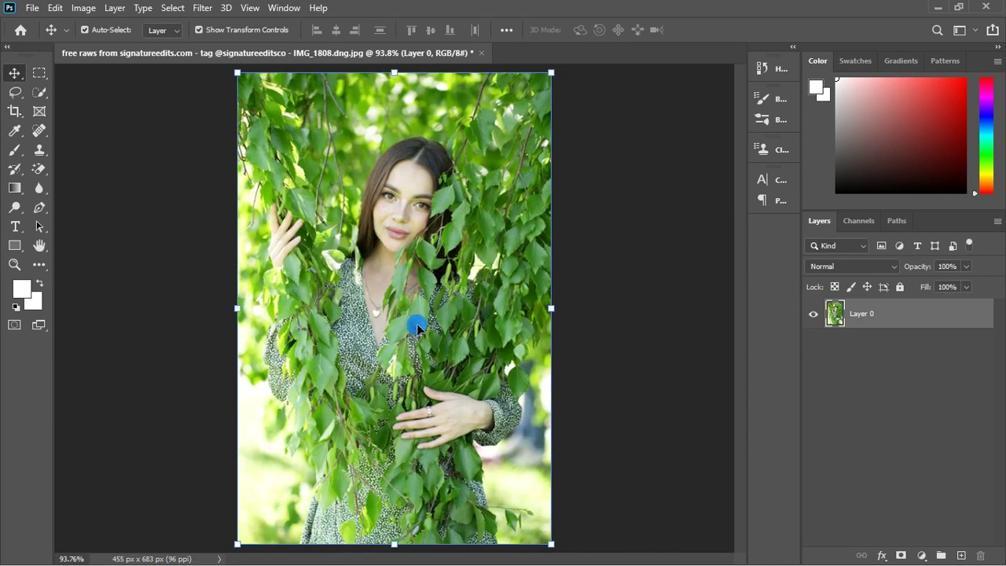
scroll(413, 321, up, 1)
scroll(413, 322, down, 1)
scroll(456, 173, up, 2)
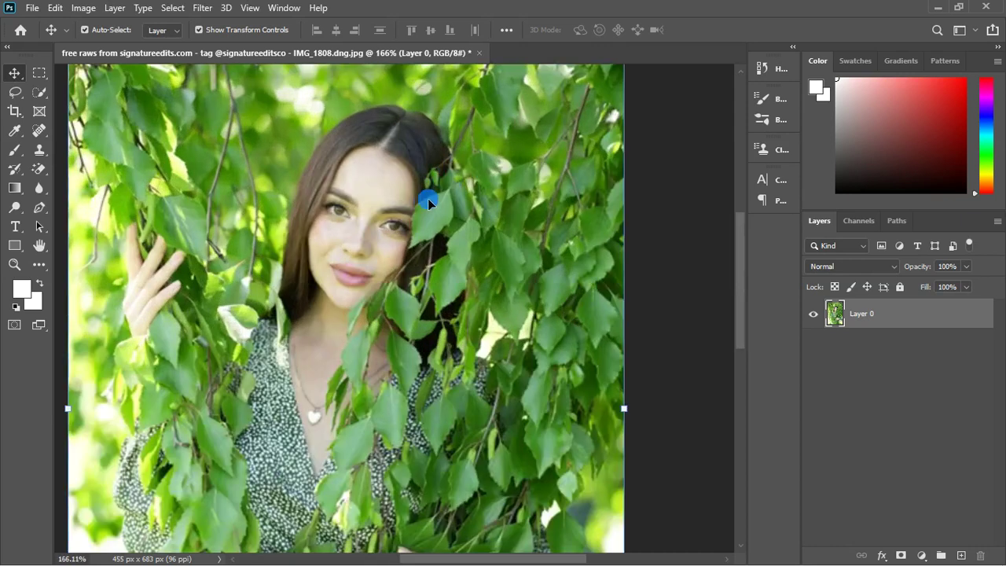
scroll(425, 199, up, 1)
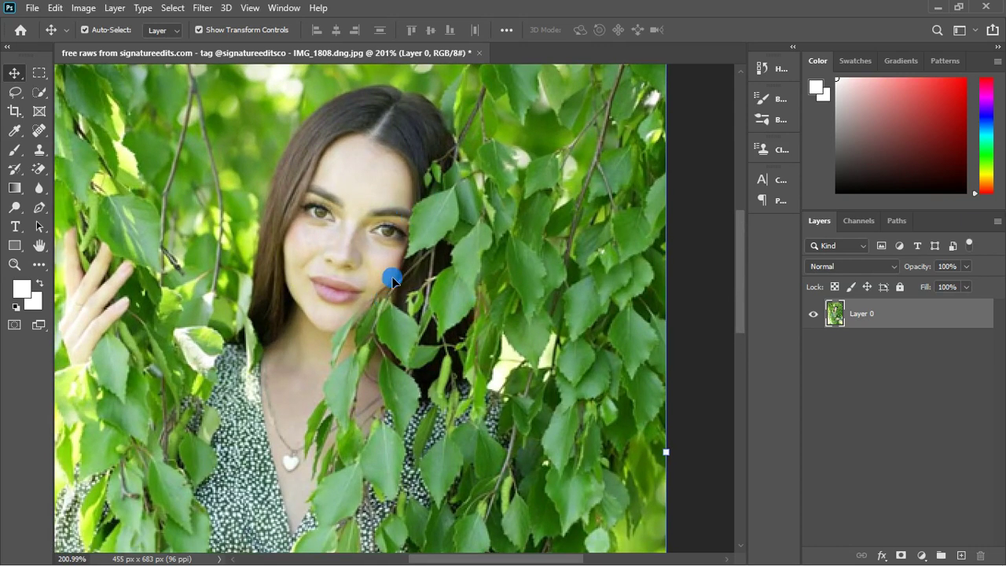
scroll(408, 314, down, 2)
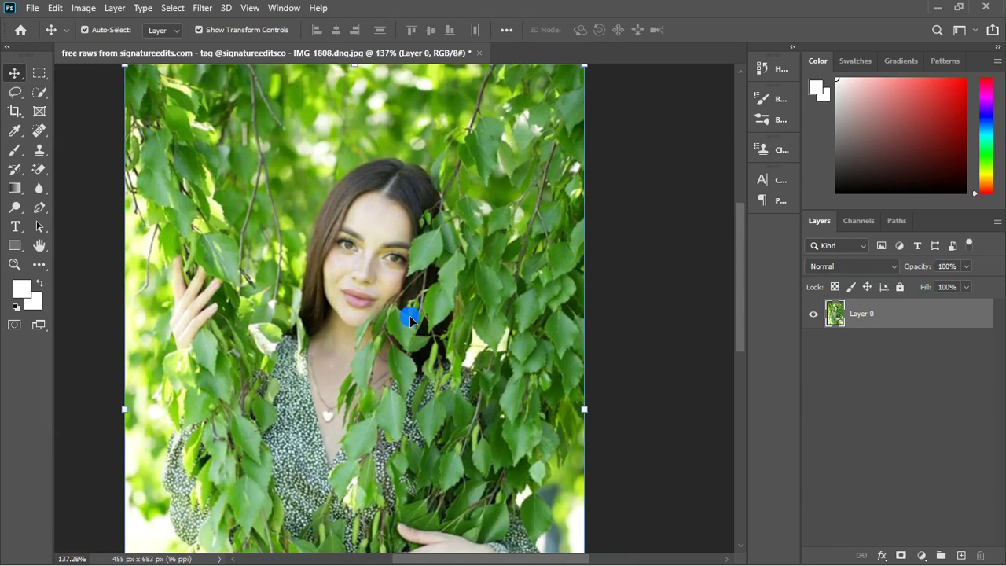
scroll(445, 313, down, 3)
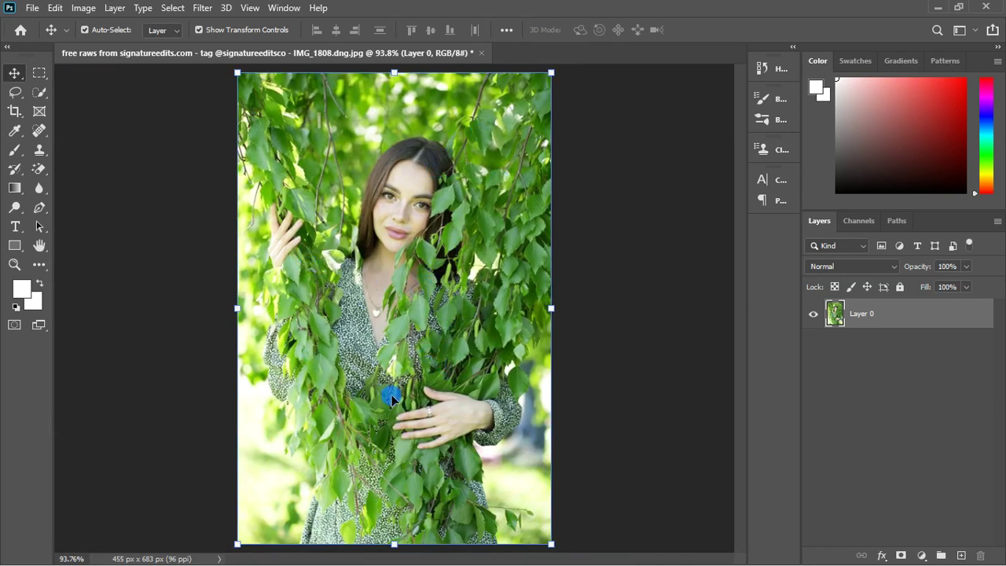
scroll(422, 390, down, 1)
scroll(425, 387, up, 1)
scroll(425, 384, up, 1)
scroll(425, 384, down, 1)
click(922, 555)
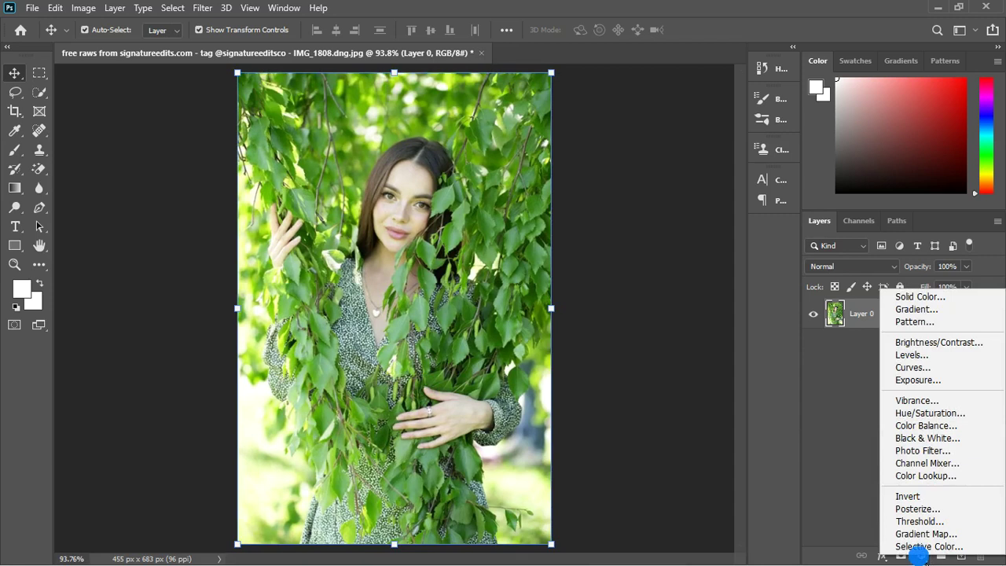
click(924, 382)
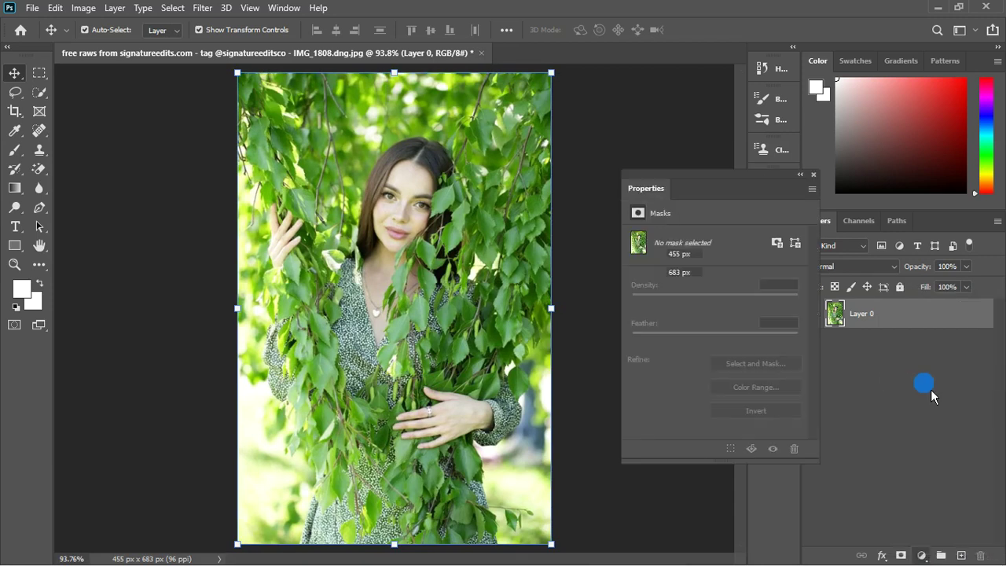
click(922, 555)
click(955, 345)
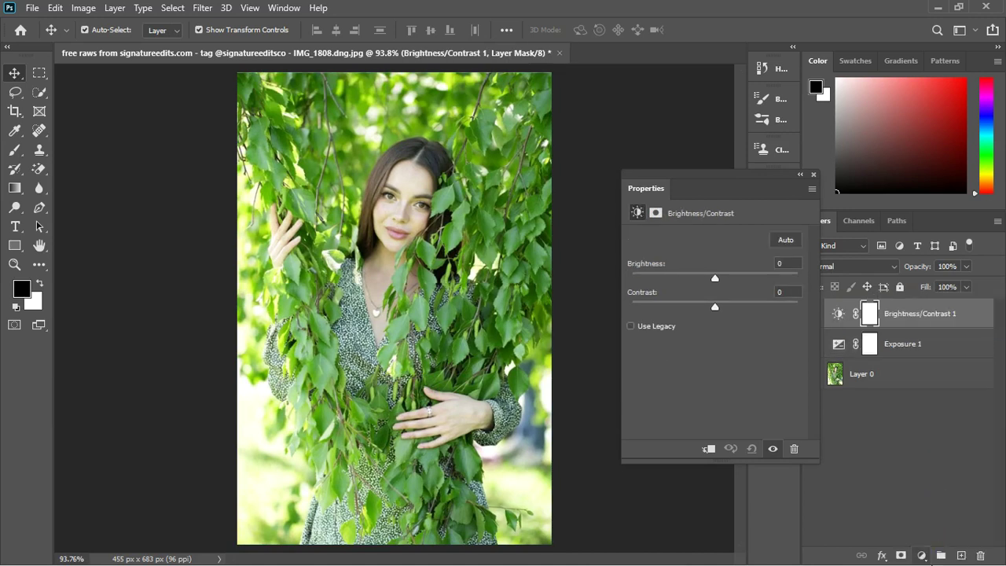
click(921, 556)
click(923, 374)
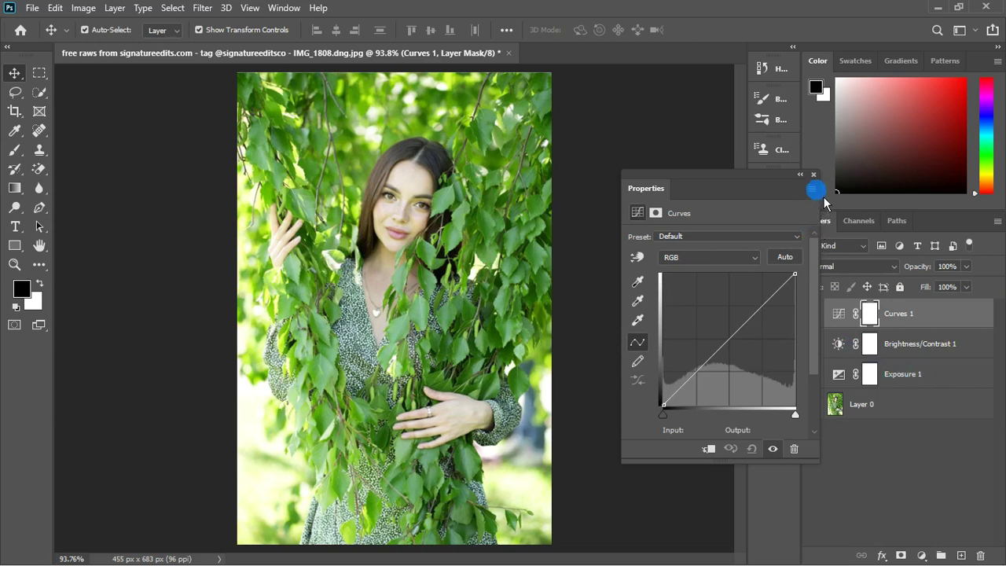
Step: Move Curves 1 directly above Layer 0 and hide Exposure 1 and Brightness/Contrast 1
click(813, 175)
drag(898, 319, 909, 386)
drag(813, 343, 792, 325)
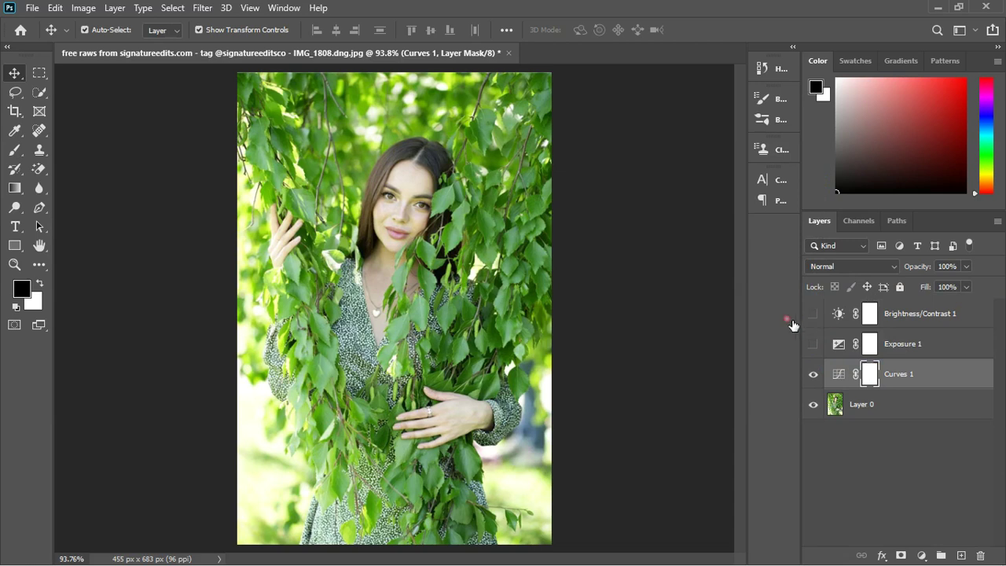
Step: Check the Curves 1 settings and then hide the Curves 1 layer
scroll(445, 265, up, 1)
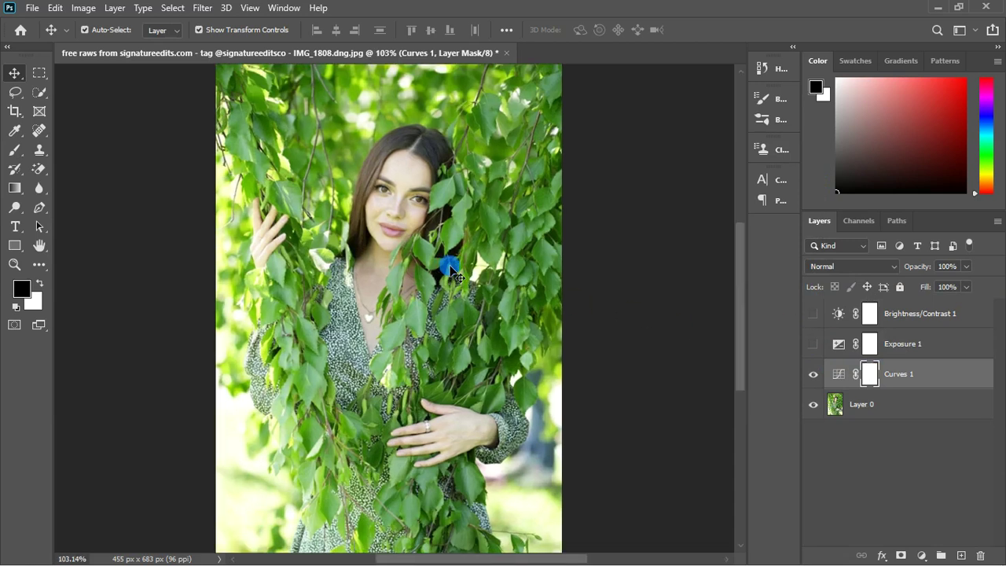
double_click(840, 379)
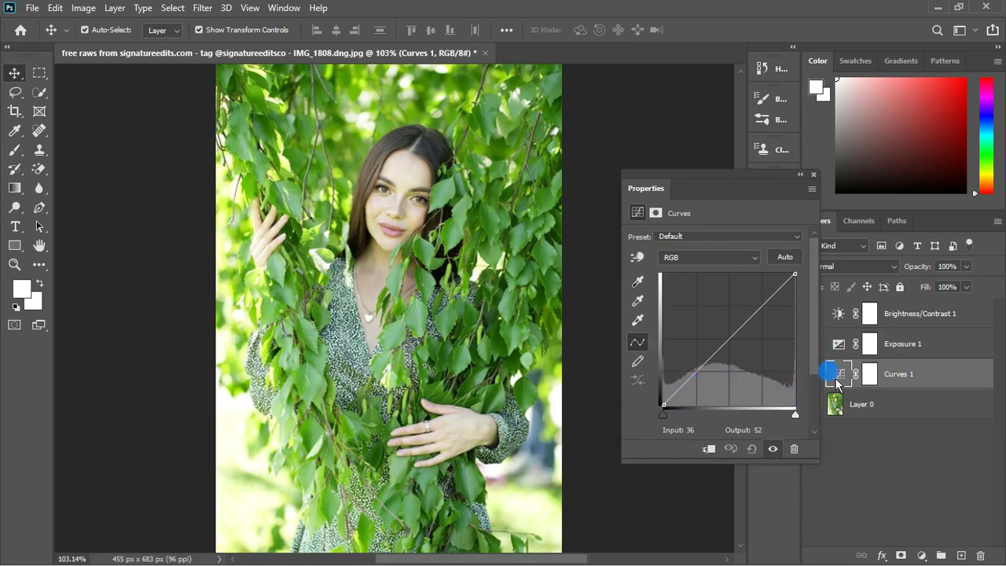
click(813, 175)
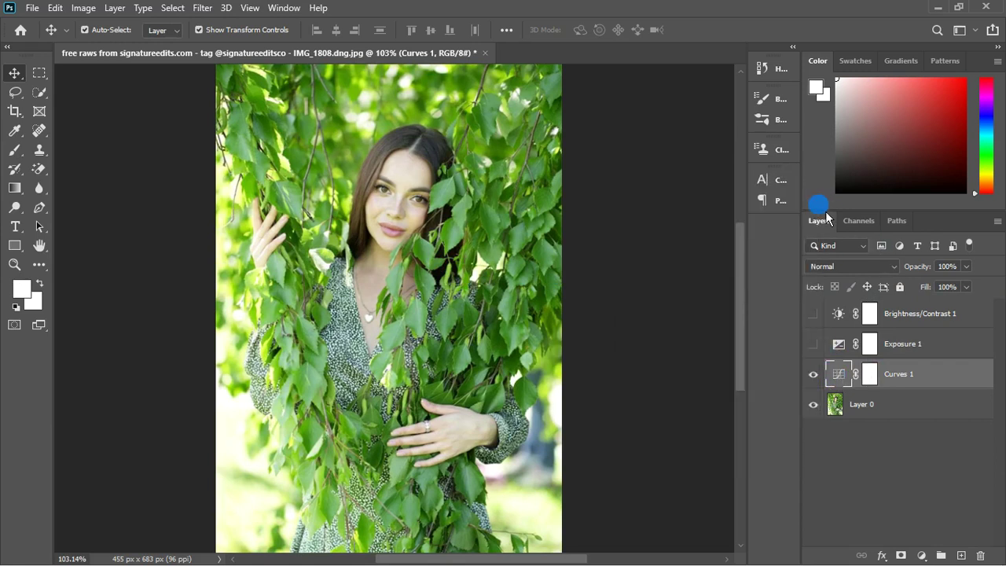
click(813, 374)
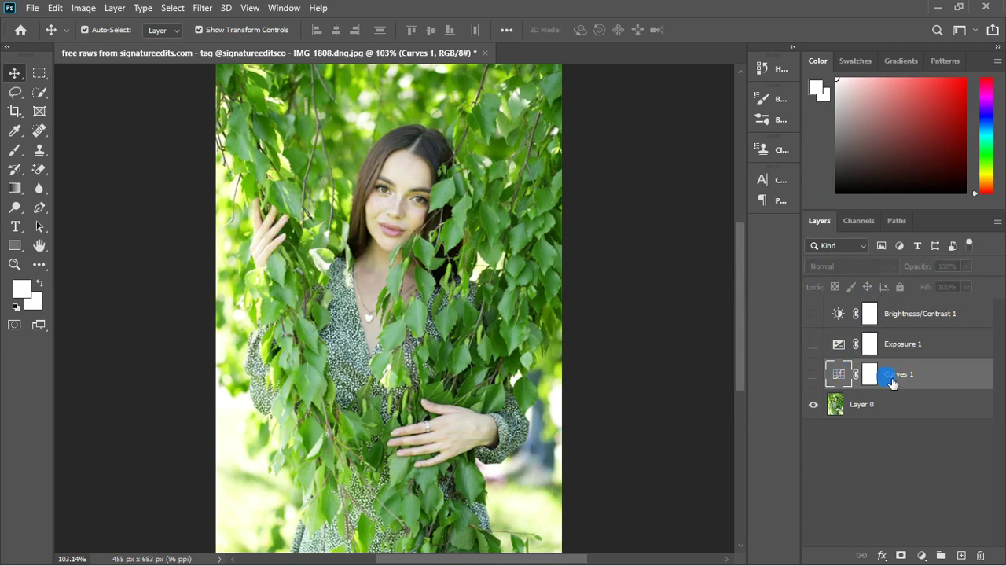
Step: Switch visibility from Exposure 1 to Brightness/Contrast 1 and select that layer
click(814, 344)
click(841, 344)
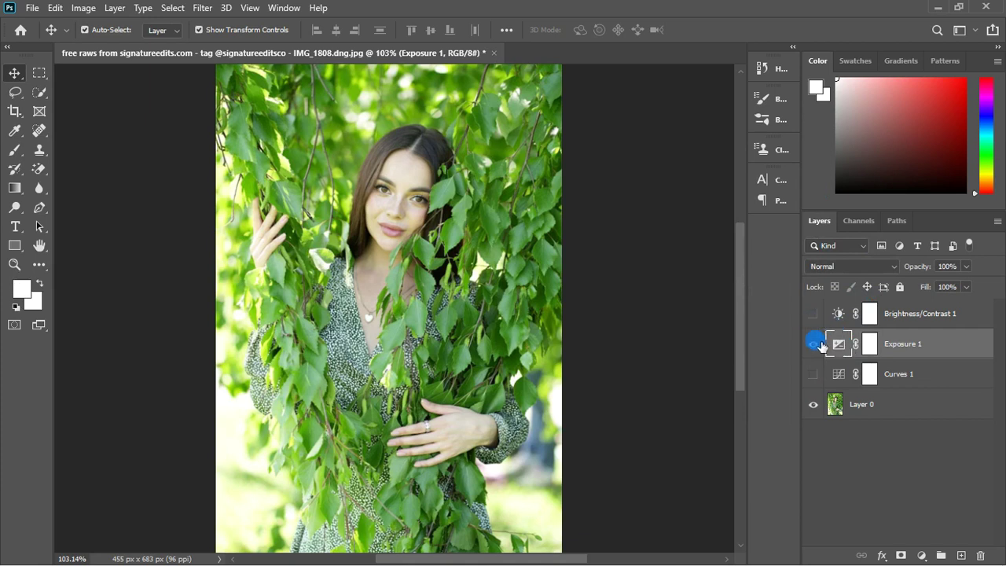
click(813, 344)
click(813, 314)
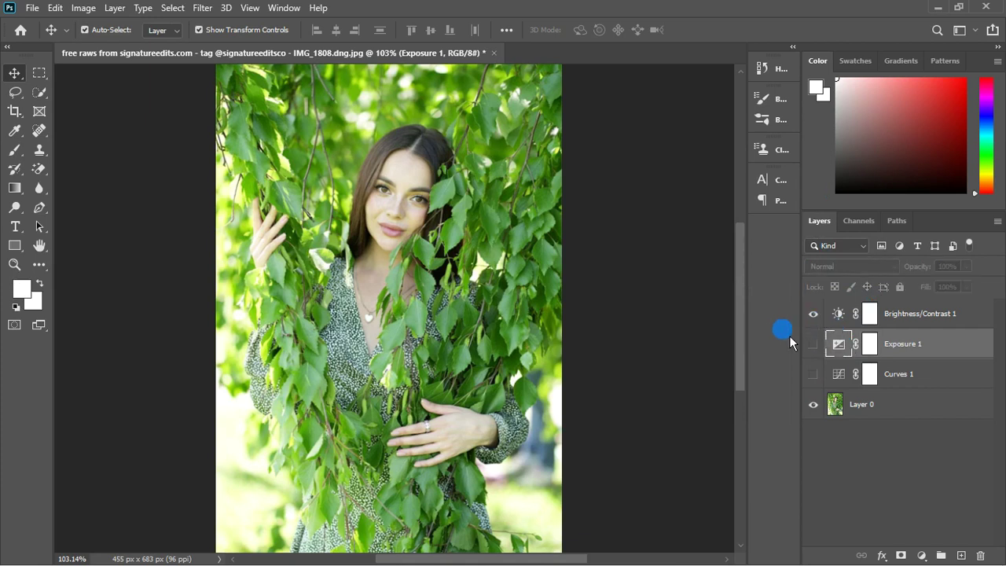
click(840, 315)
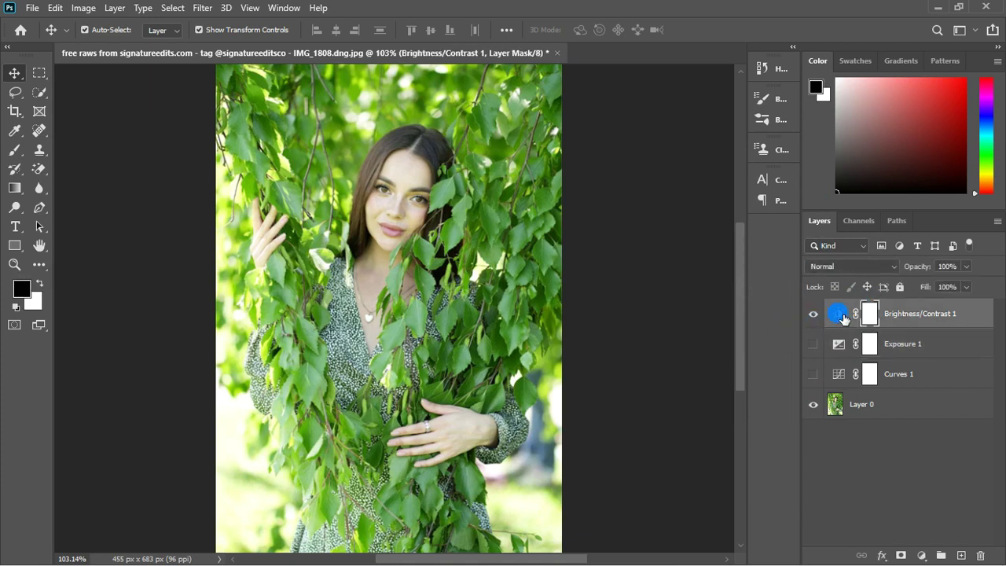
Step: Set Brightness/Contrast 1 to Brightness -50 with Contrast 0, then fit the photo on screen
double_click(839, 315)
drag(719, 285, 695, 282)
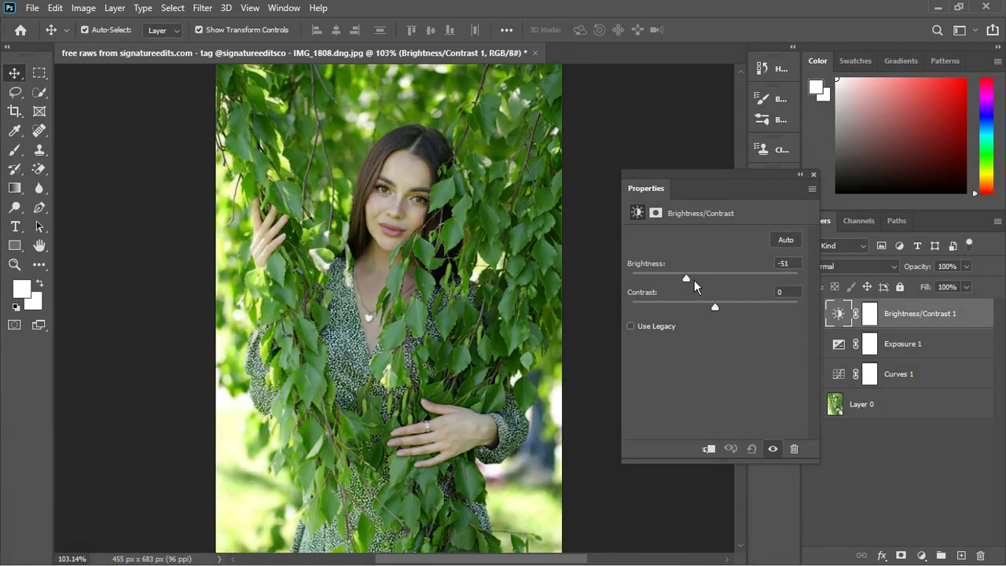
mouse_move(693, 280)
mouse_down()
mouse_move(680, 290)
mouse_move(690, 290)
mouse_up()
click(786, 263)
text(-50)
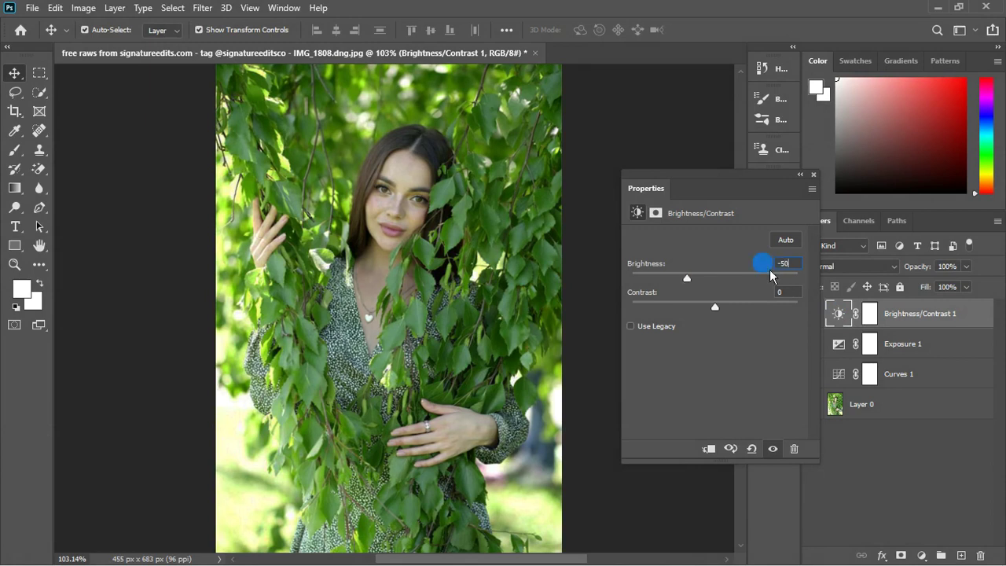
click(813, 175)
key(ctrl+0)
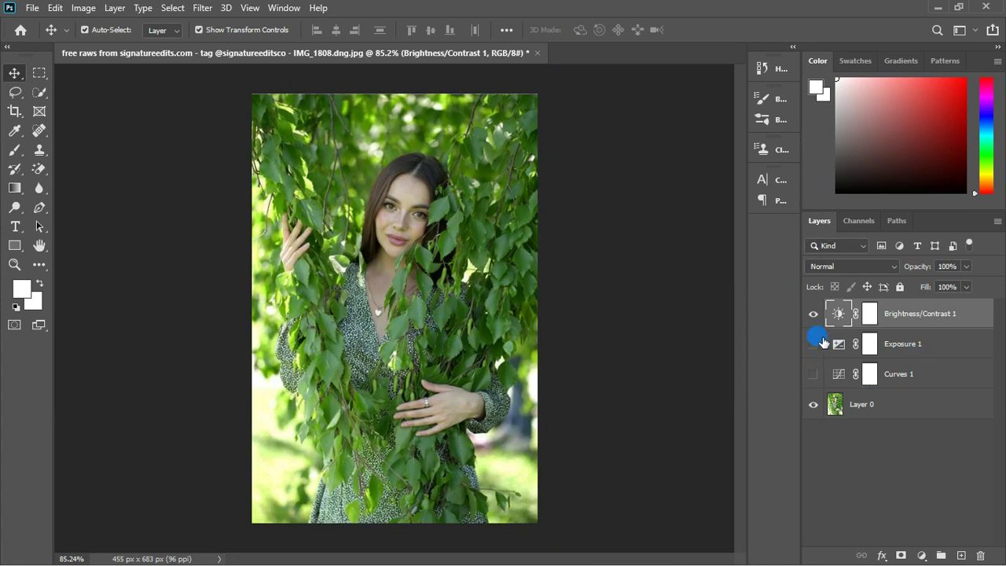
Step: Hide Brightness/Contrast 1 and trial Exposure 1's exposure and offset, resetting both to zero
click(813, 312)
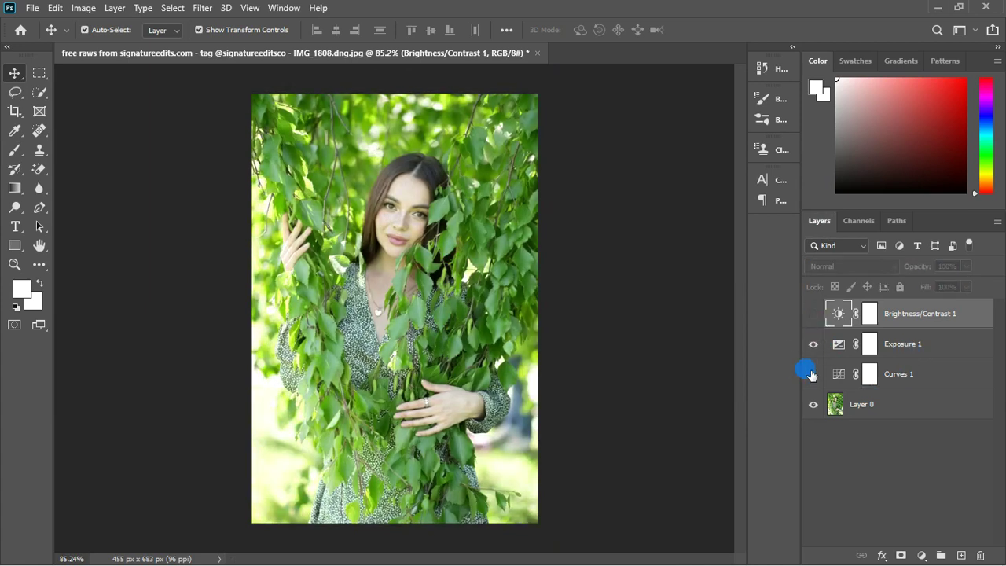
double_click(840, 344)
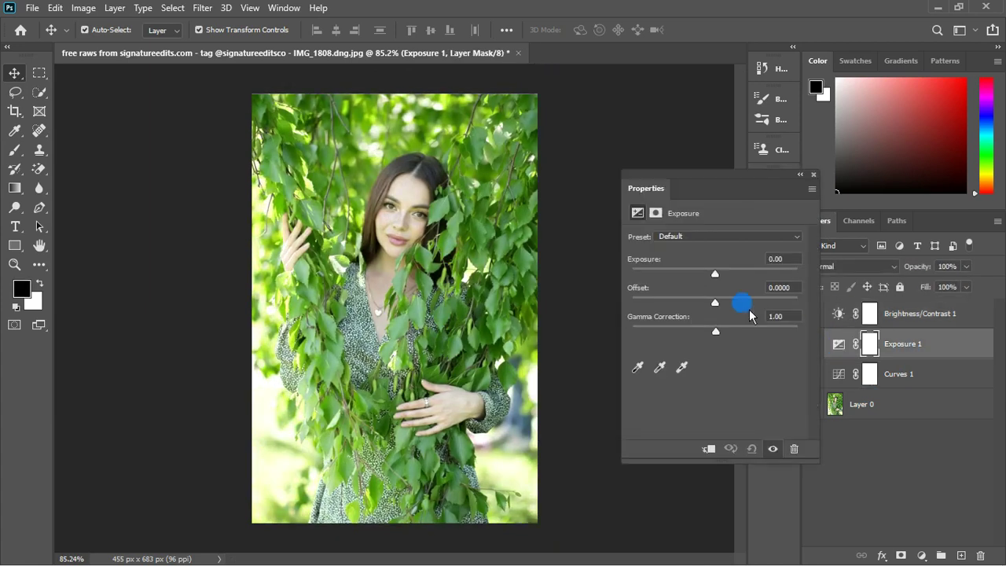
mouse_move(728, 290)
mouse_down()
mouse_move(697, 289)
mouse_move(720, 285)
mouse_up()
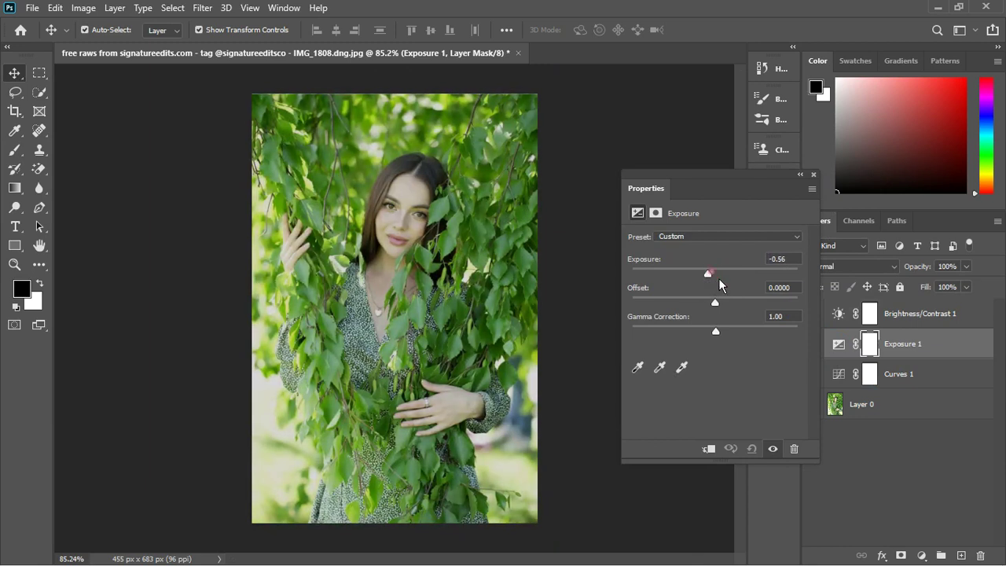
click(778, 259)
click(751, 448)
mouse_move(714, 306)
mouse_down()
mouse_move(749, 313)
mouse_move(723, 314)
mouse_up()
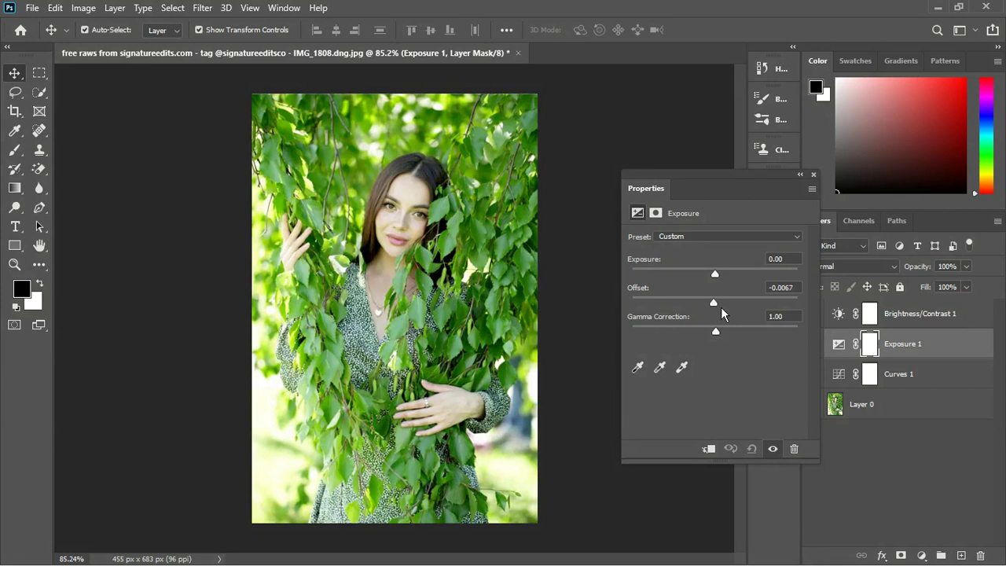
scroll(353, 240, up, 3)
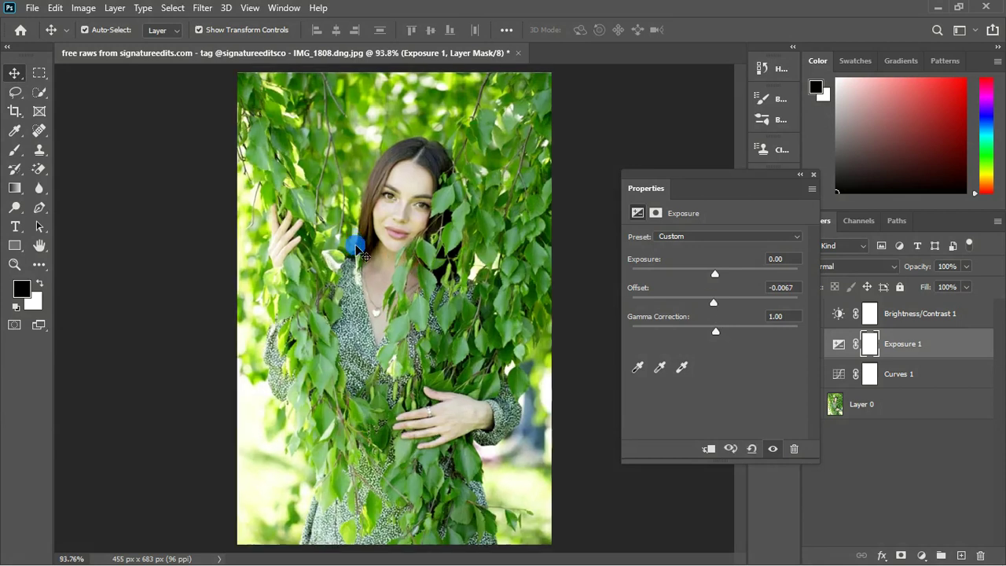
click(752, 448)
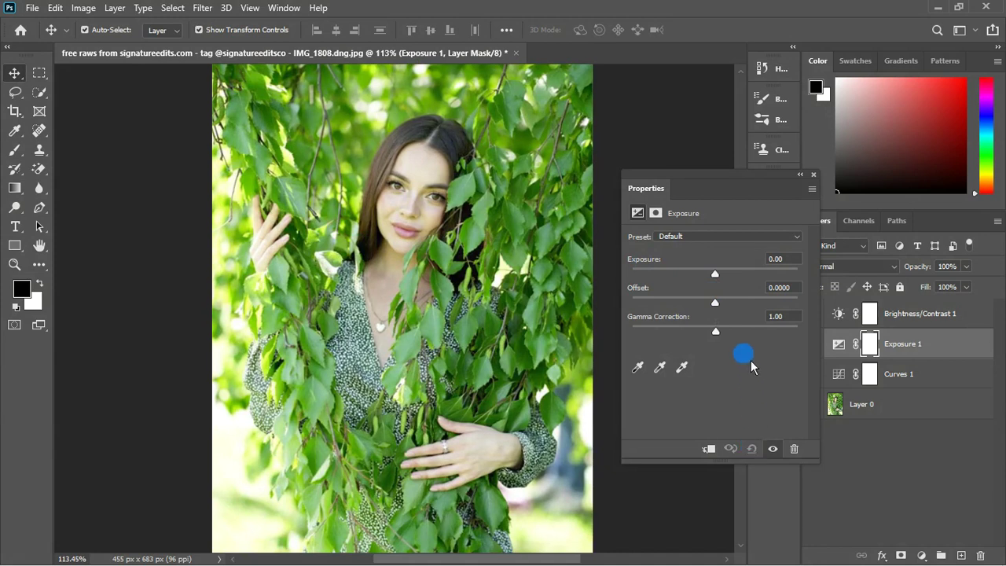
drag(715, 302, 712, 303)
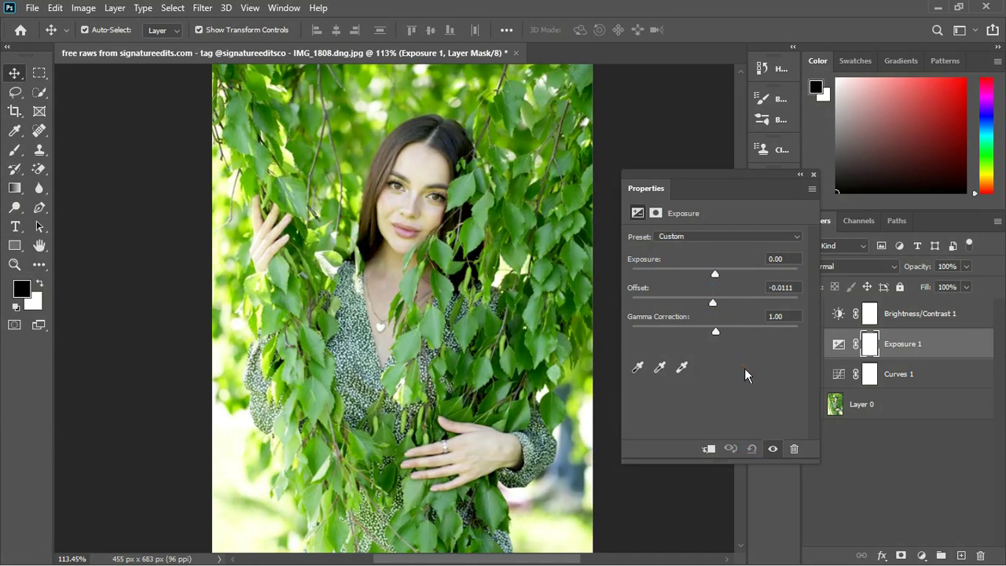
click(752, 449)
Step: Lower Exposure 1's gamma correction to roughly 0.67–0.71
click(733, 344)
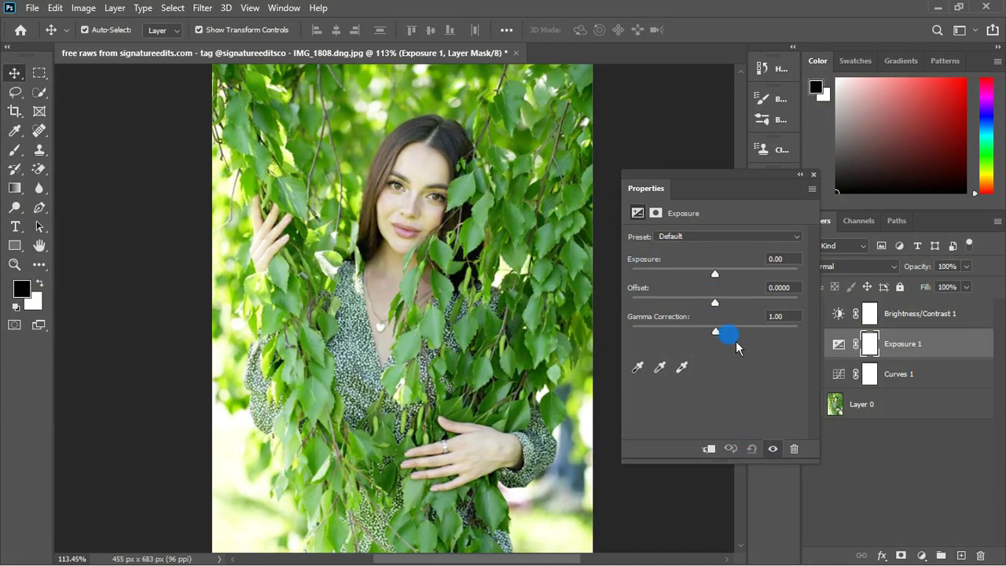
drag(726, 338, 746, 336)
key(ctrl+0)
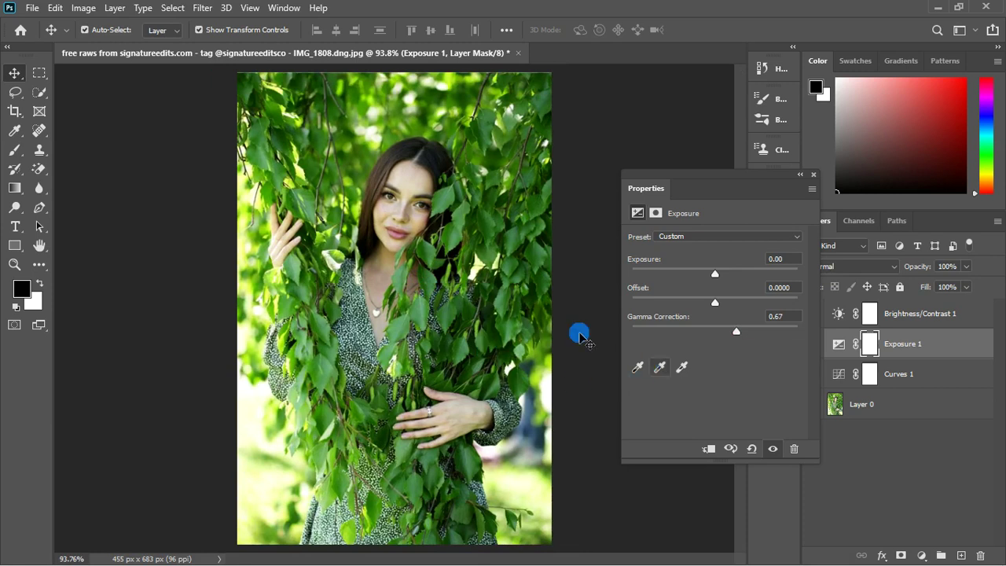
scroll(448, 288, up, 1)
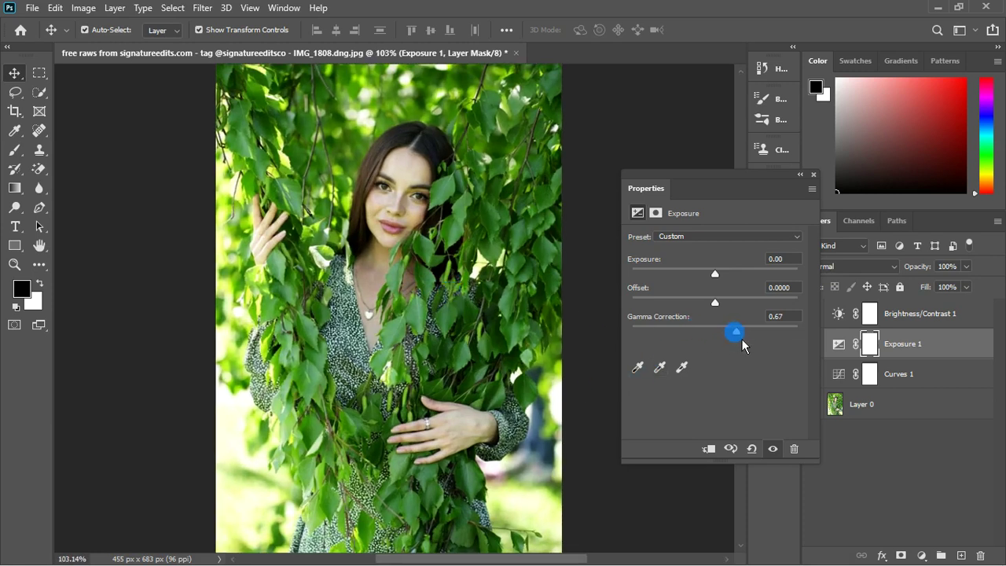
click(741, 339)
drag(742, 339, 753, 339)
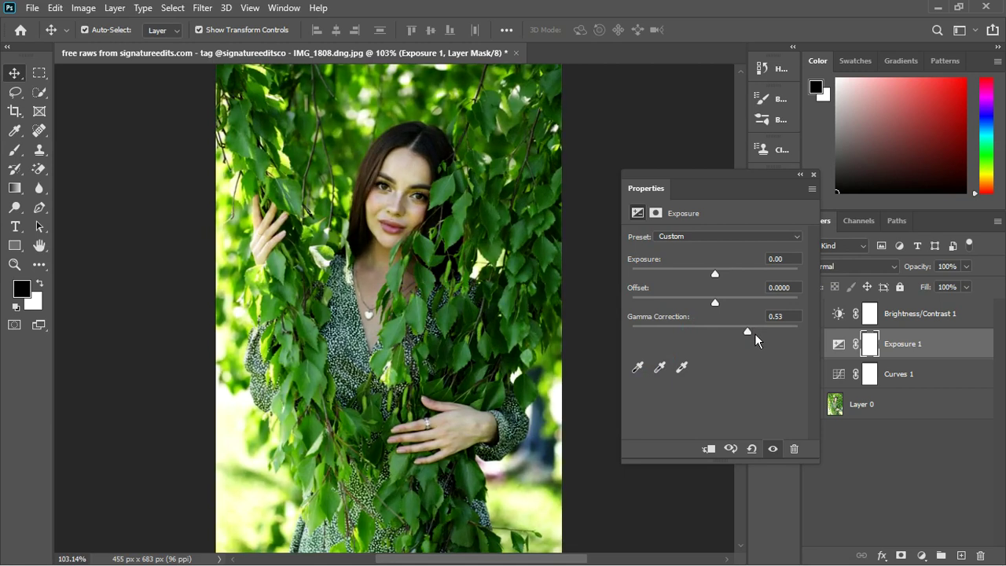
drag(746, 333, 743, 334)
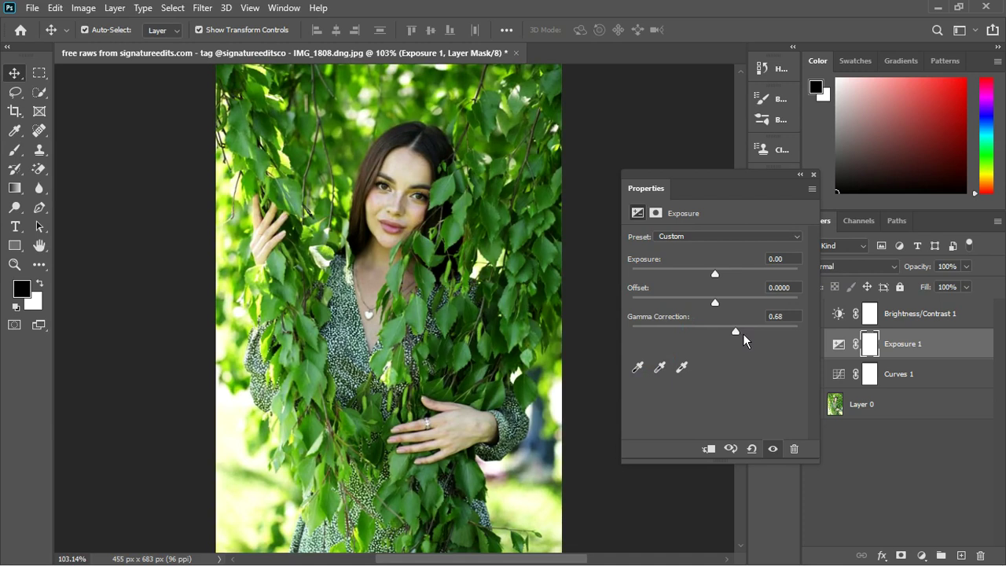
mouse_move(743, 334)
mouse_down()
mouse_move(717, 334)
mouse_move(743, 326)
mouse_up()
Step: Fine-tune gamma correction to about 0.7 while checking the face and before/after views
drag(437, 235, 454, 242)
scroll(453, 242, down, 3)
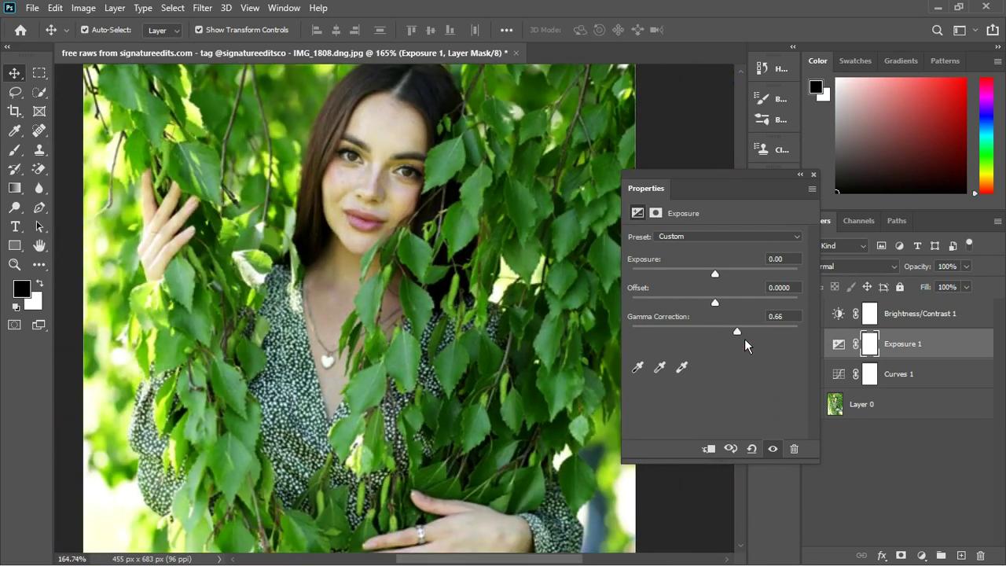
drag(744, 338, 752, 340)
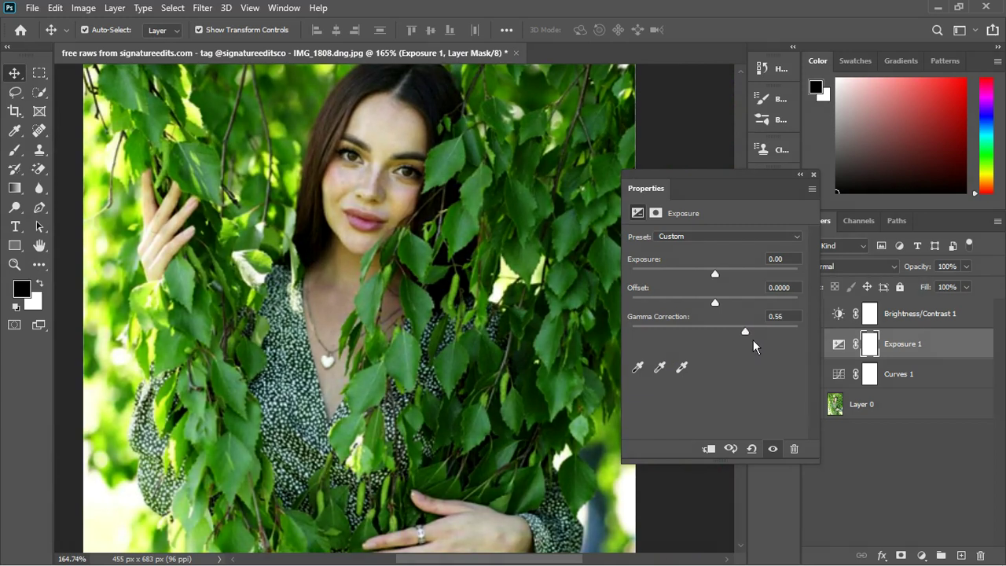
drag(589, 321, 542, 338)
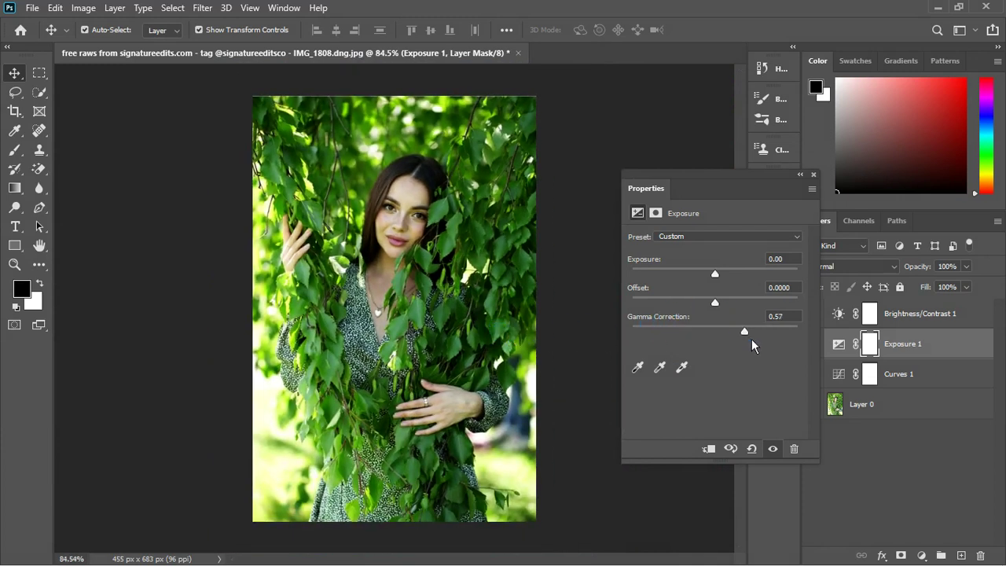
drag(751, 339, 745, 340)
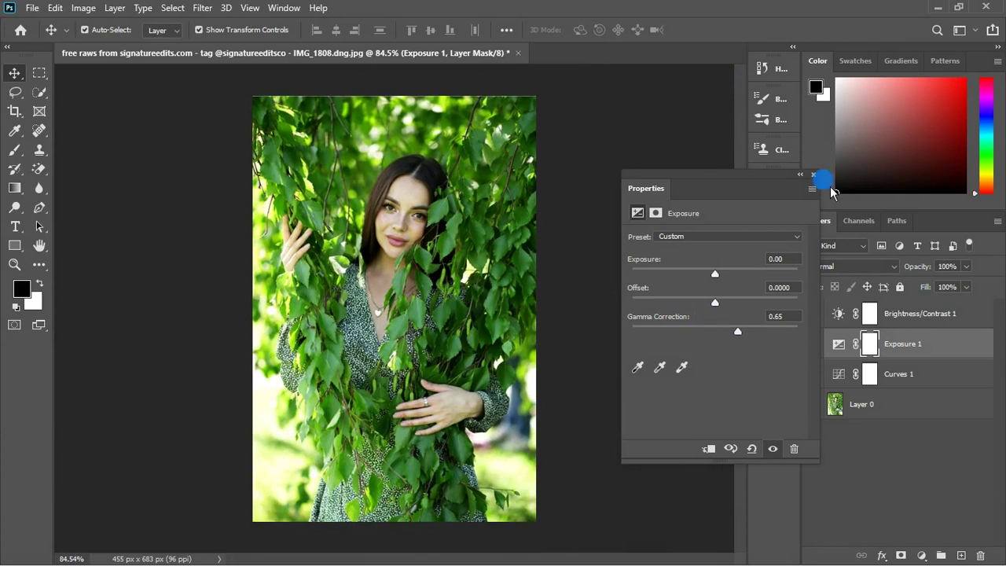
click(774, 449)
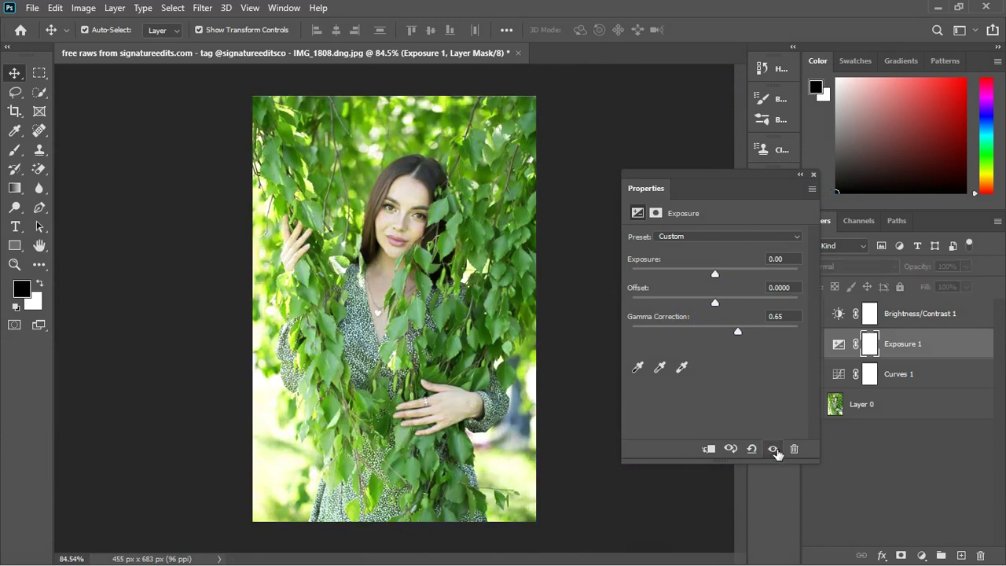
click(773, 449)
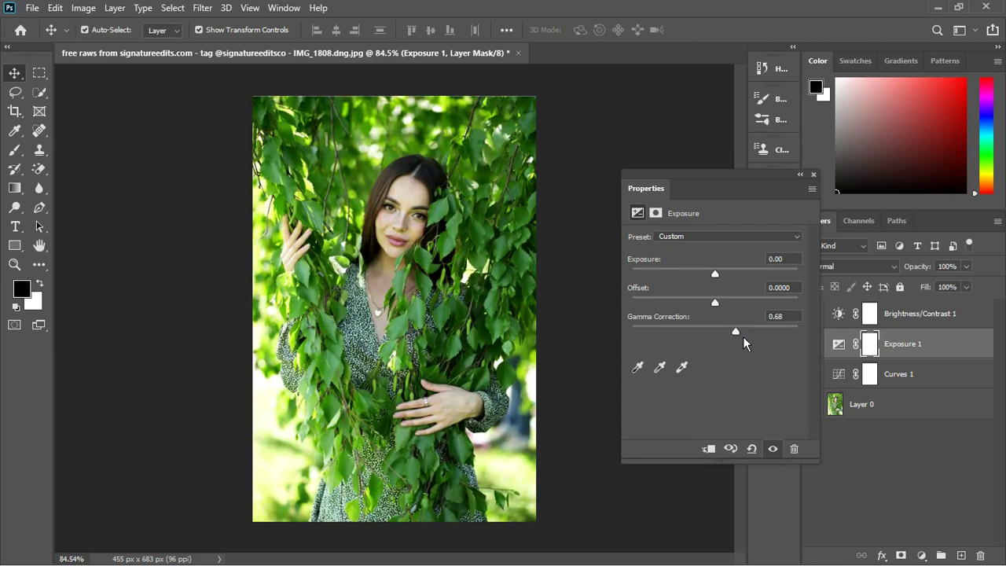
drag(743, 337, 742, 336)
Step: Close the Exposure settings and swap visibility between Exposure 1 and Brightness/Contrast 1
click(809, 174)
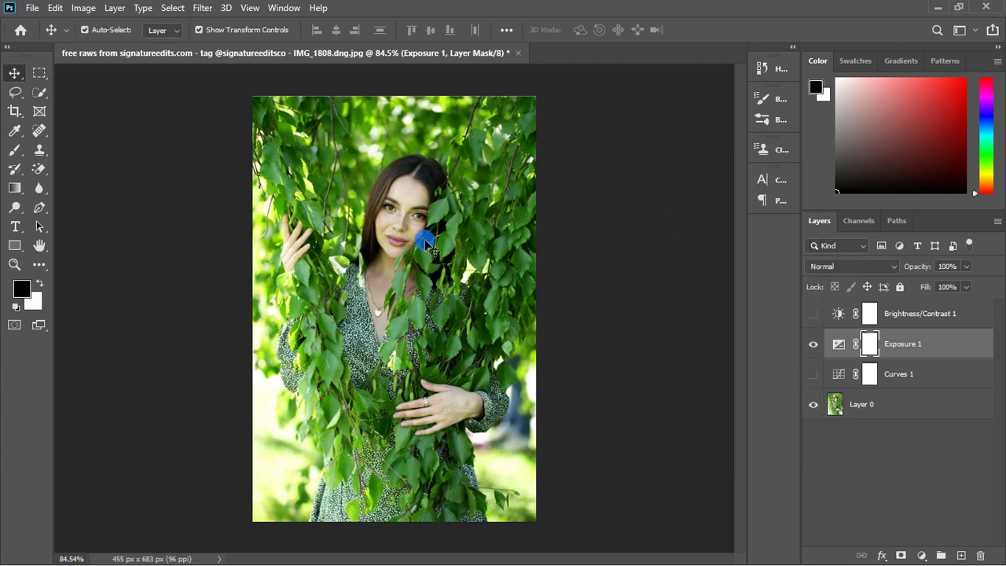
scroll(395, 242, up, 2)
scroll(395, 246, down, 2)
scroll(414, 258, up, 1)
scroll(411, 184, up, 2)
scroll(382, 169, up, 1)
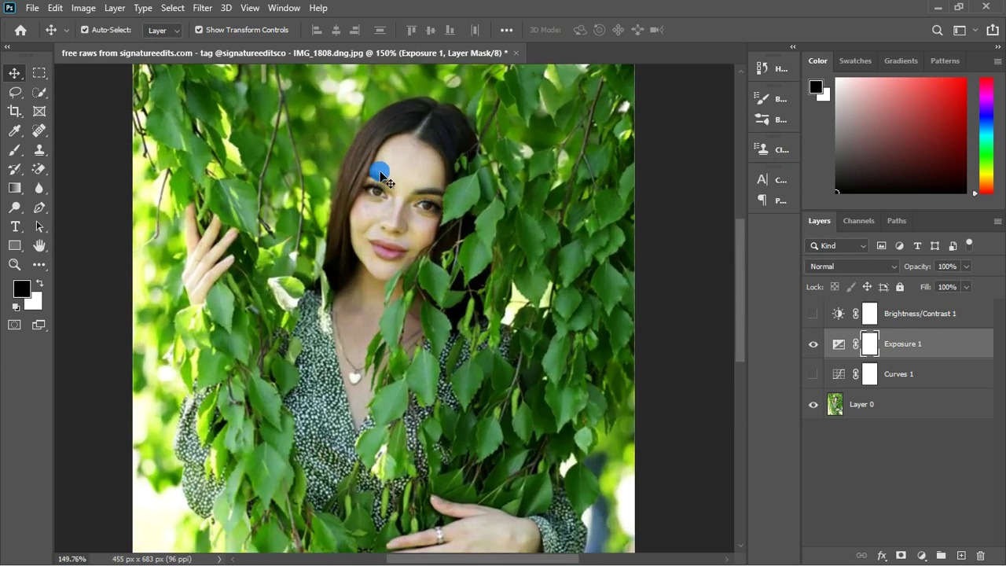
scroll(401, 232, down, 1)
scroll(402, 237, down, 2)
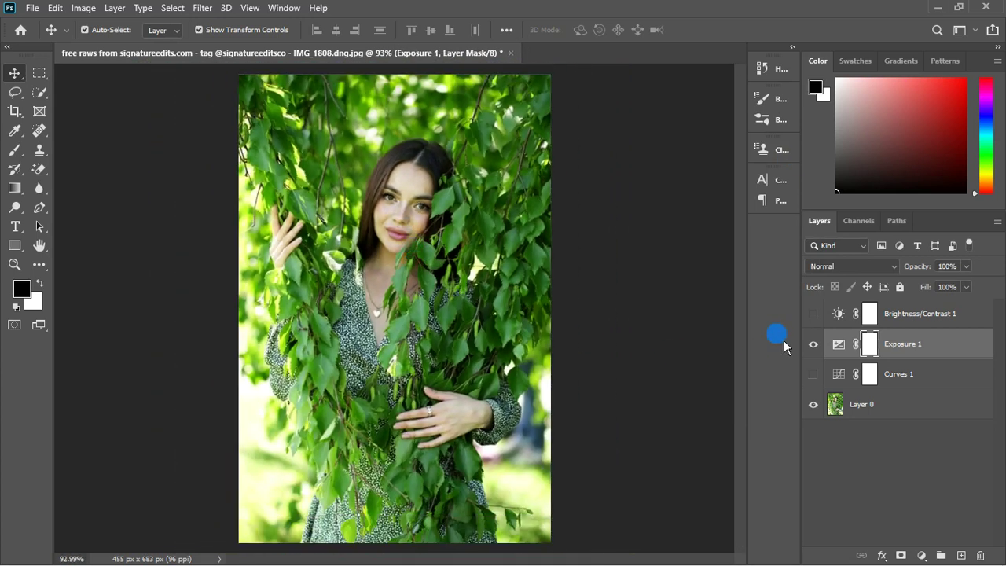
click(814, 344)
click(813, 313)
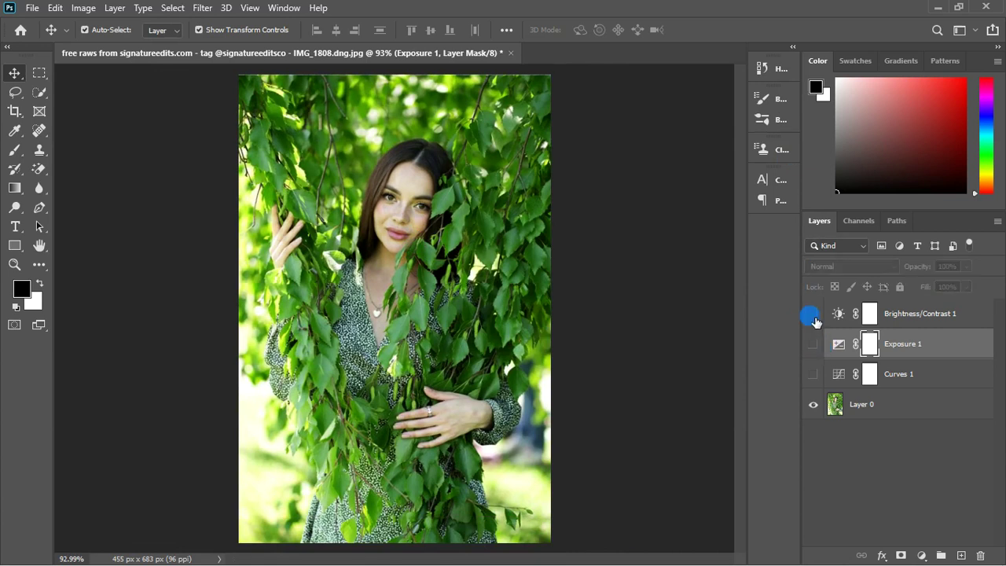
click(814, 315)
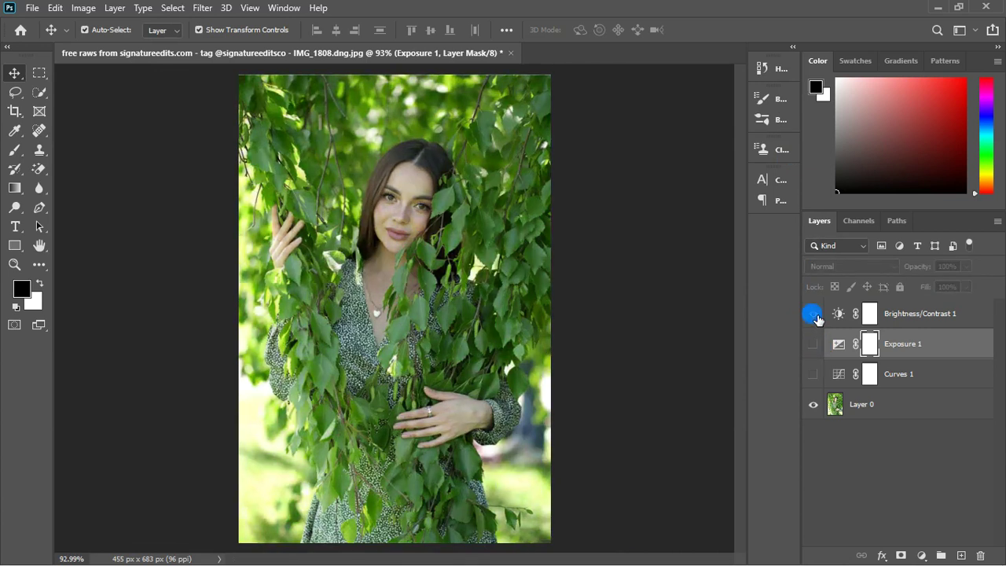
click(814, 344)
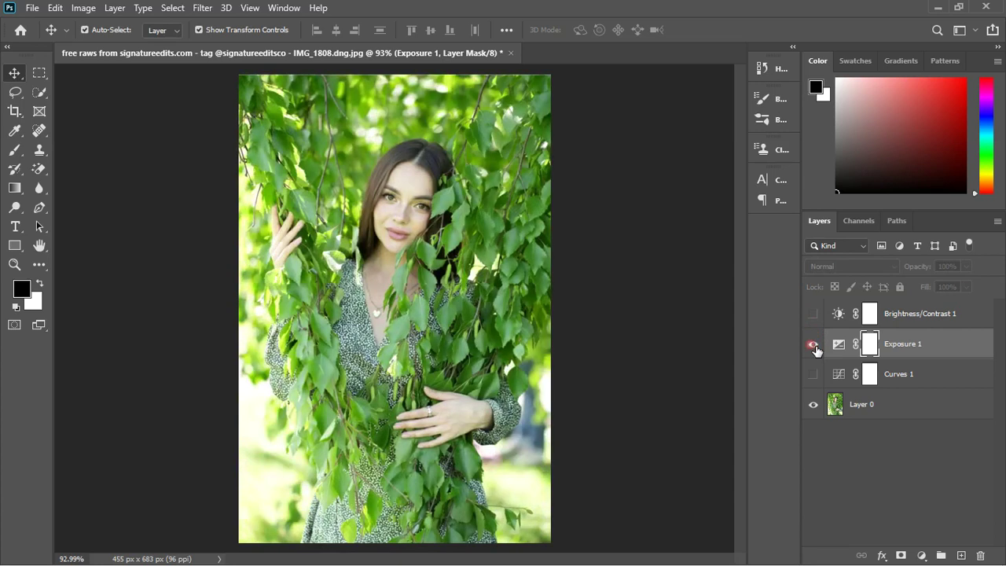
Step: Toggle Exposure 1 and Brightness/Contrast 1 on and off to compare, then select Brightness/Contrast 1
click(442, 288)
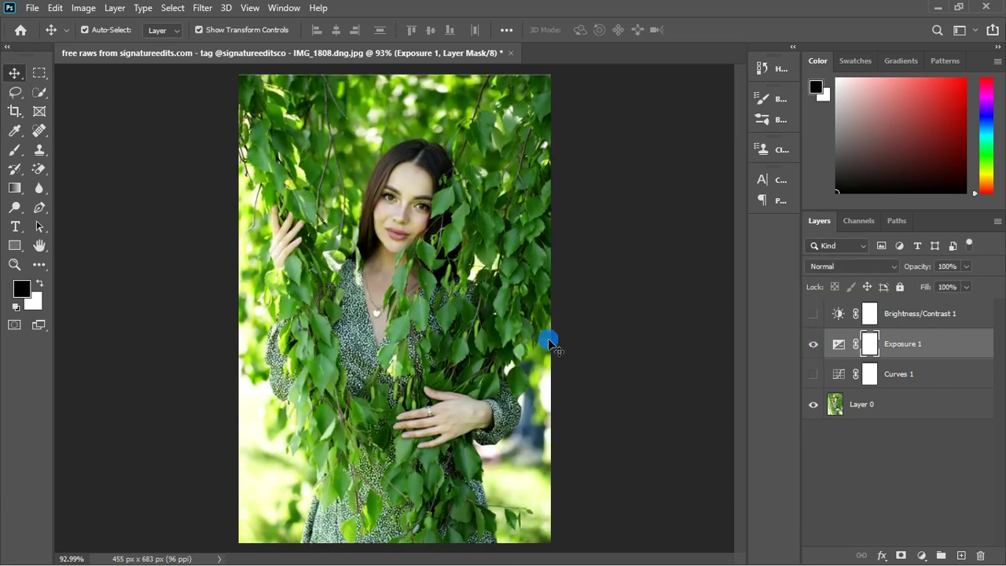
click(813, 313)
click(819, 350)
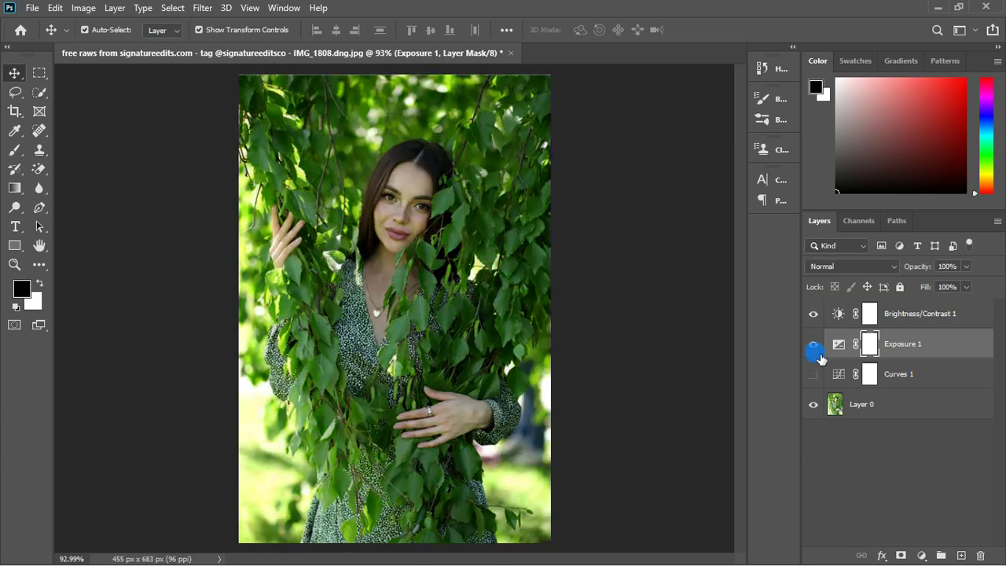
click(820, 354)
click(811, 315)
click(812, 315)
click(943, 314)
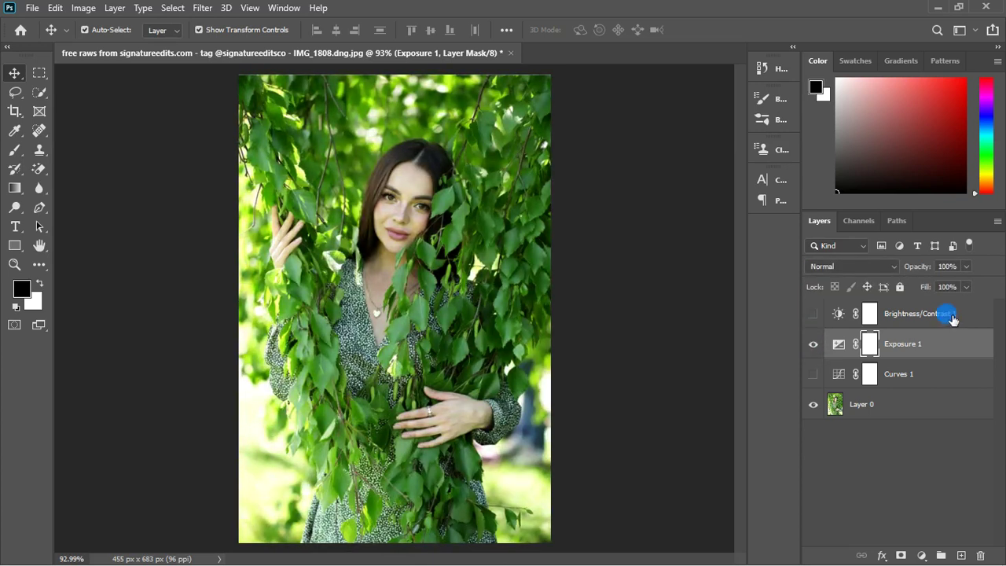
Step: Delete Brightness/Contrast 1, move Curves 1 above Exposure 1 and make it visible
key(Delete)
click(840, 321)
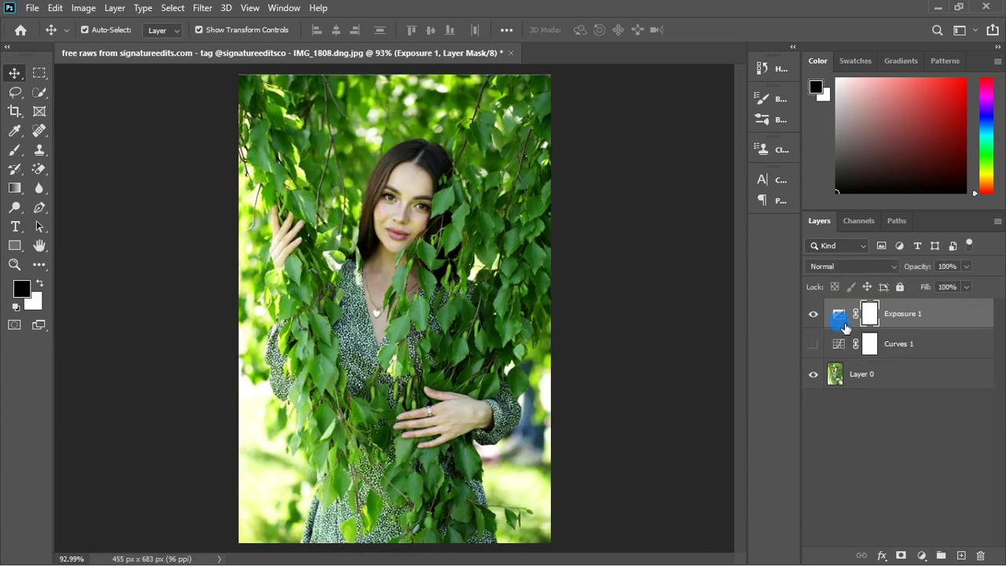
scroll(409, 321, down, 2)
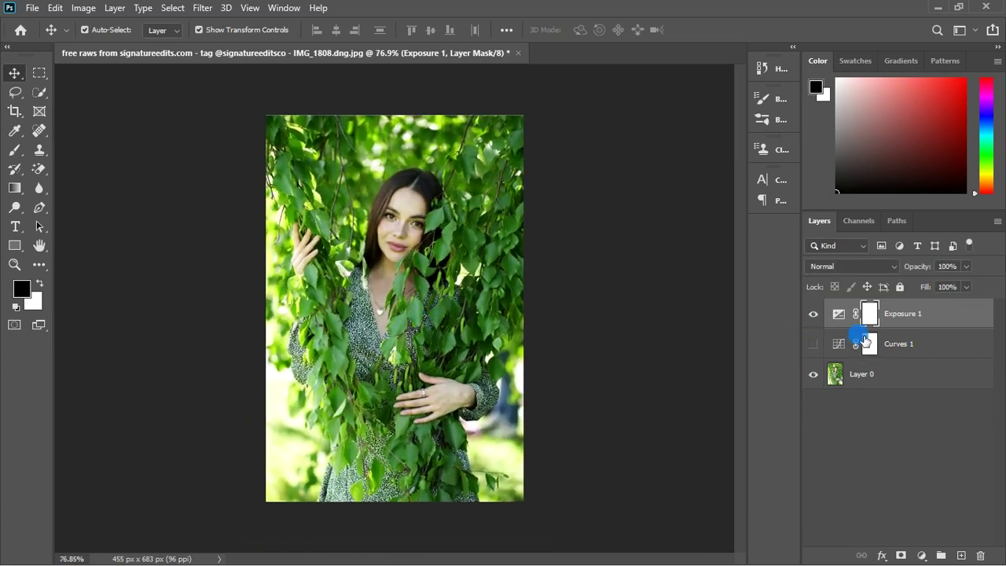
click(933, 313)
key(ctrl+bracketleft)
key(alt+bracketright)
click(813, 313)
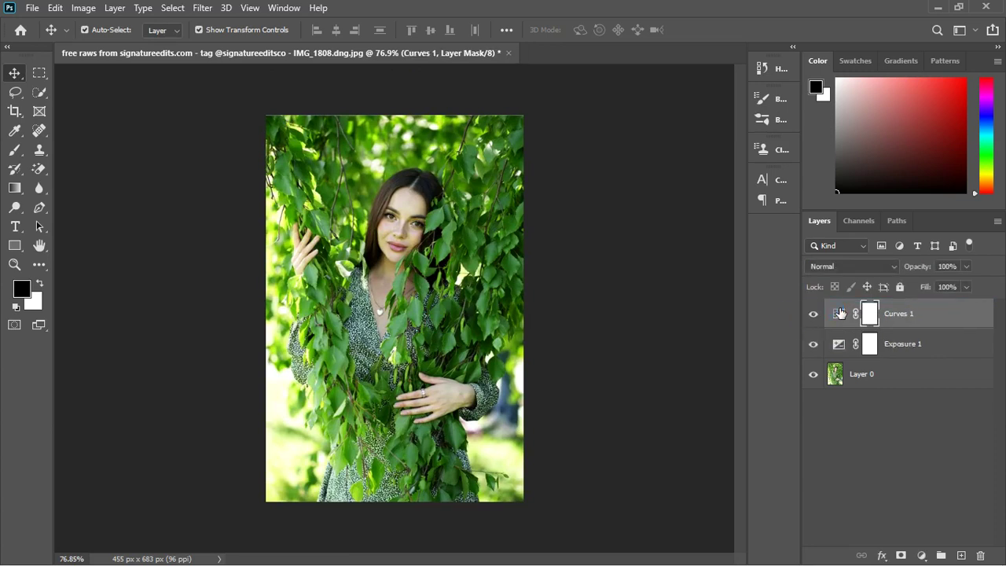
Step: Add a darkening RGB curve point at input 130, output 115 in Curves 1
double_click(839, 313)
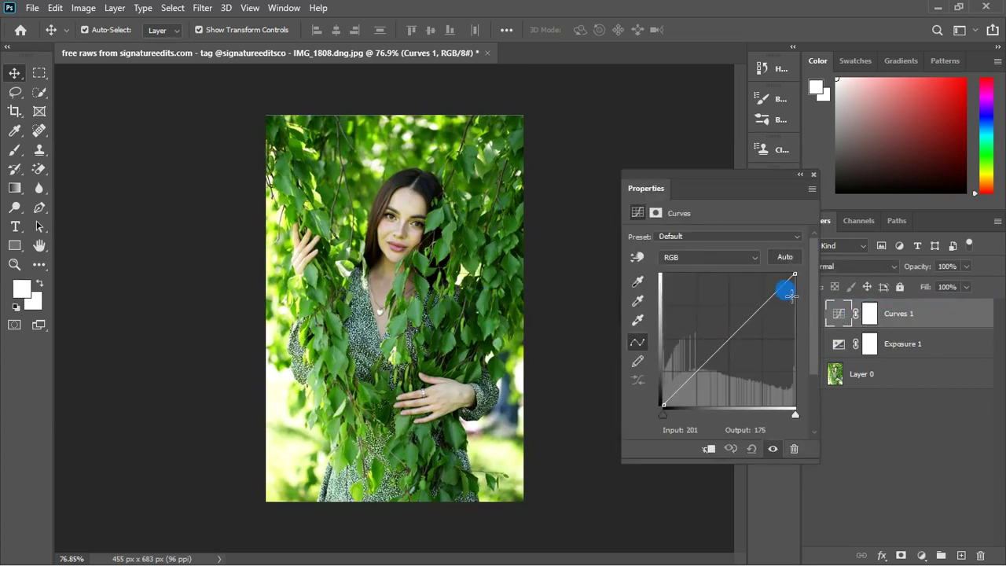
click(730, 339)
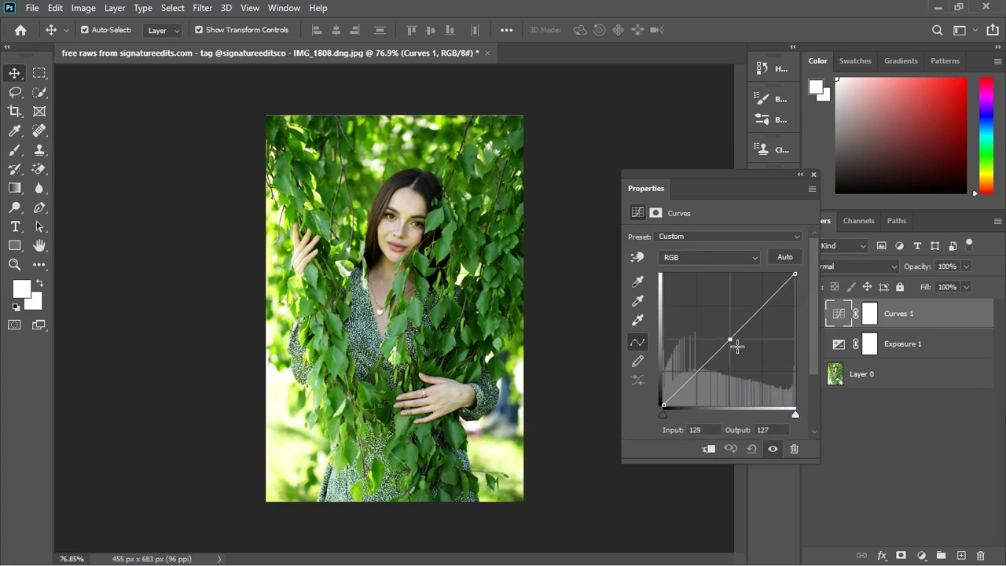
mouse_move(736, 346)
mouse_down()
mouse_move(740, 359)
mouse_move(733, 351)
mouse_up()
ctrl+click(398, 291)
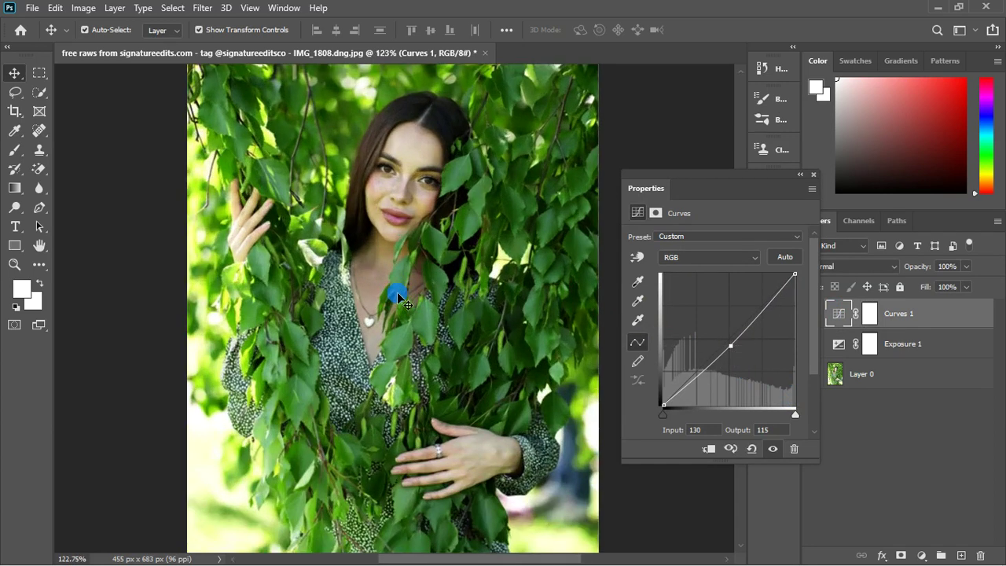
key(ctrl+0)
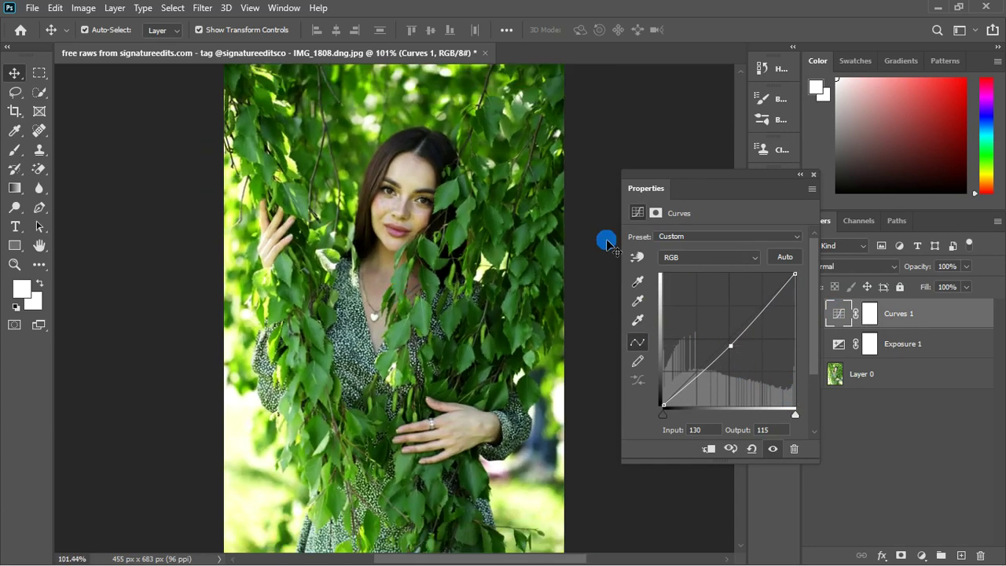
click(813, 174)
scroll(364, 274, down, 1)
scroll(427, 354, up, 1)
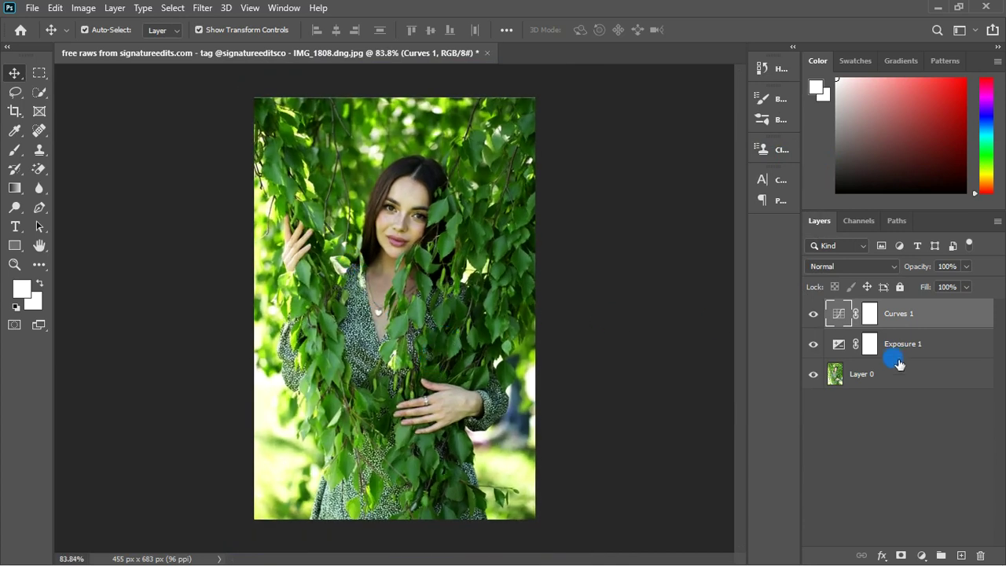
Step: Add a Color Balance adjustment layer above Curves 1 at its default values
click(921, 556)
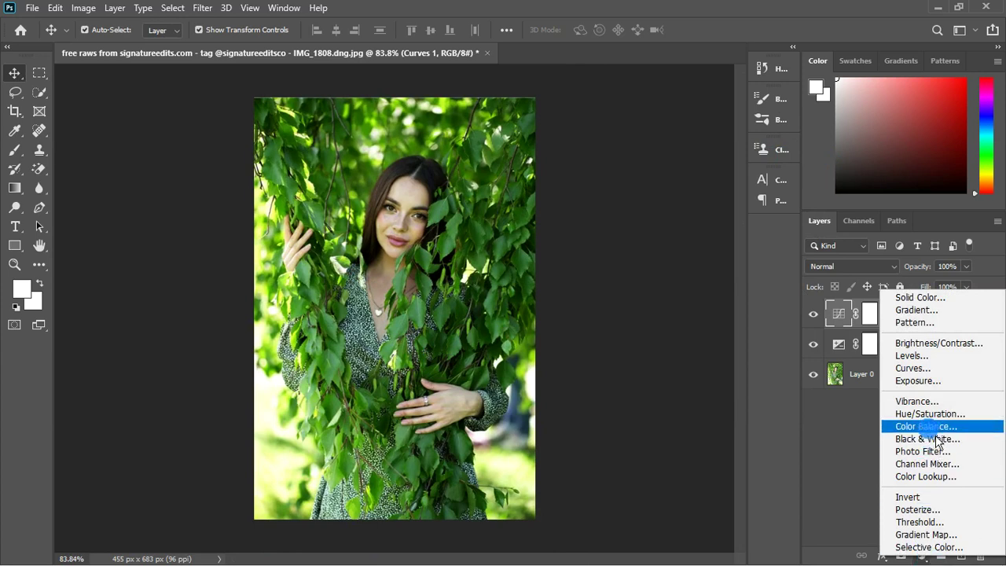
click(832, 423)
scroll(389, 302, up, 3)
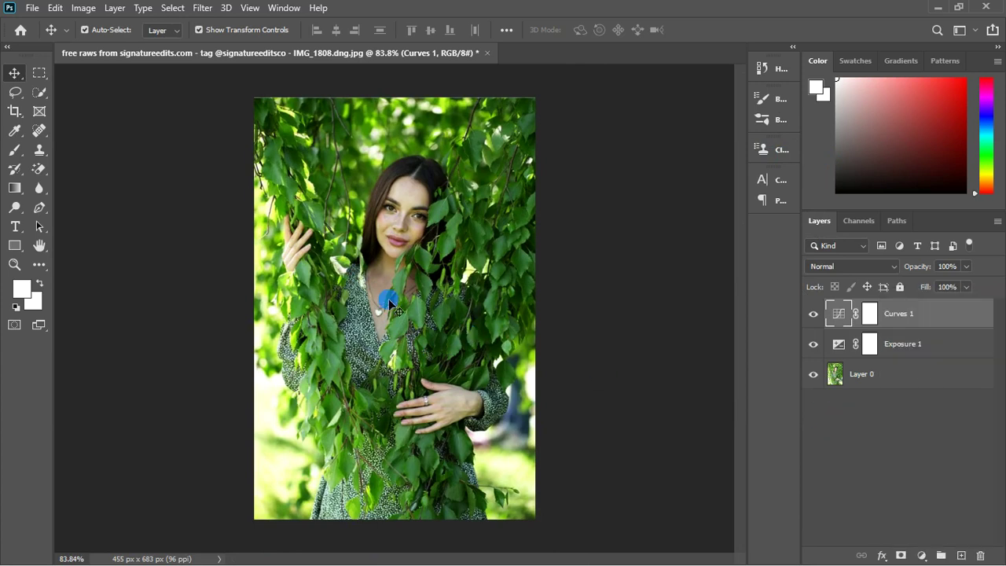
scroll(388, 206, up, 2)
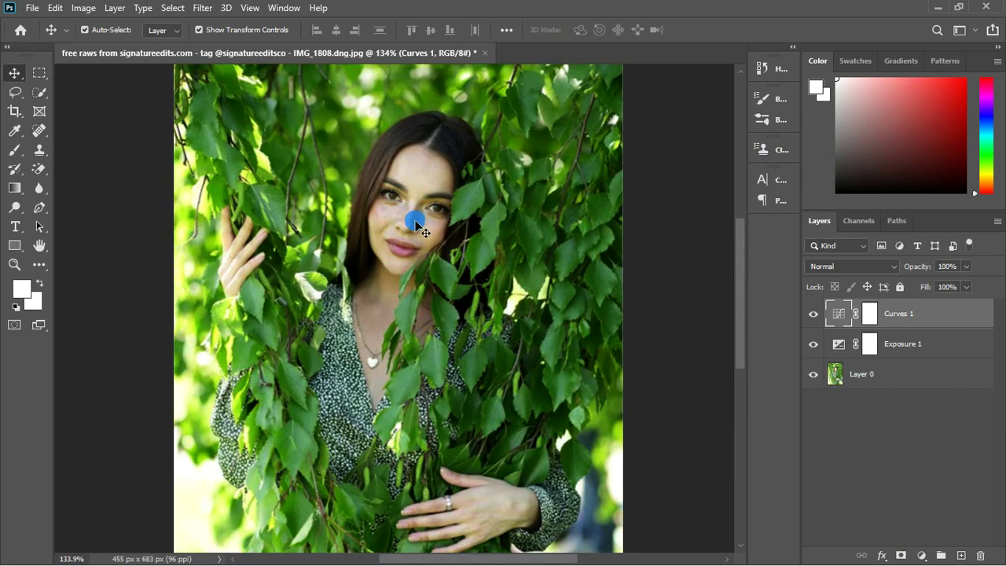
scroll(418, 228, down, 4)
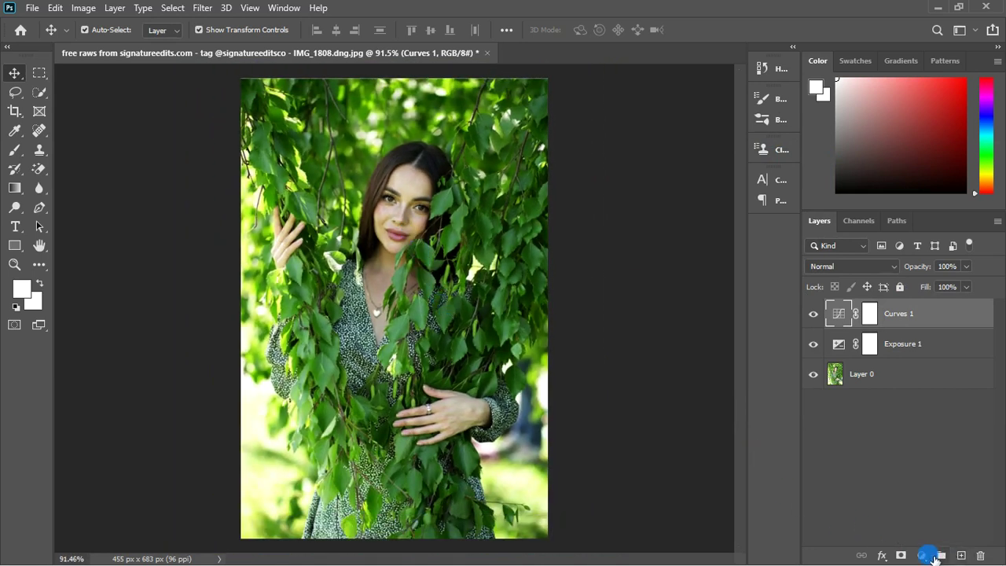
click(928, 555)
click(933, 437)
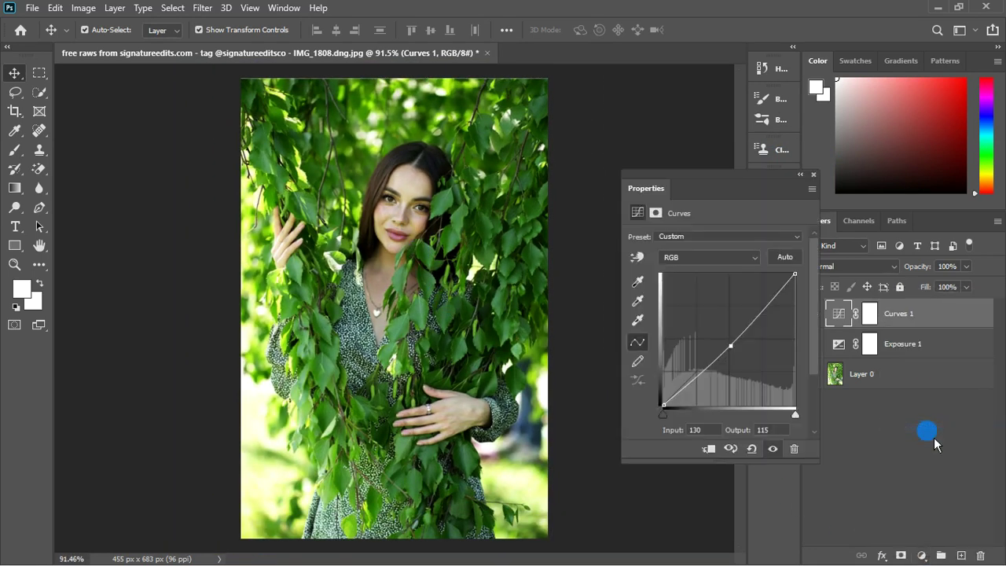
click(813, 175)
Step: Add a Selective Color adjustment layer with Colors set to Greens
click(921, 554)
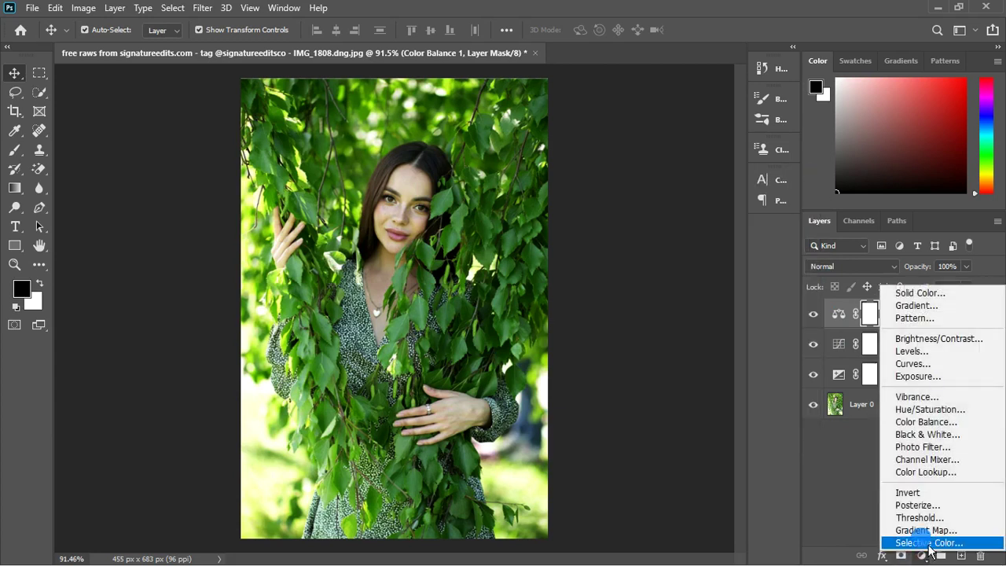
click(929, 542)
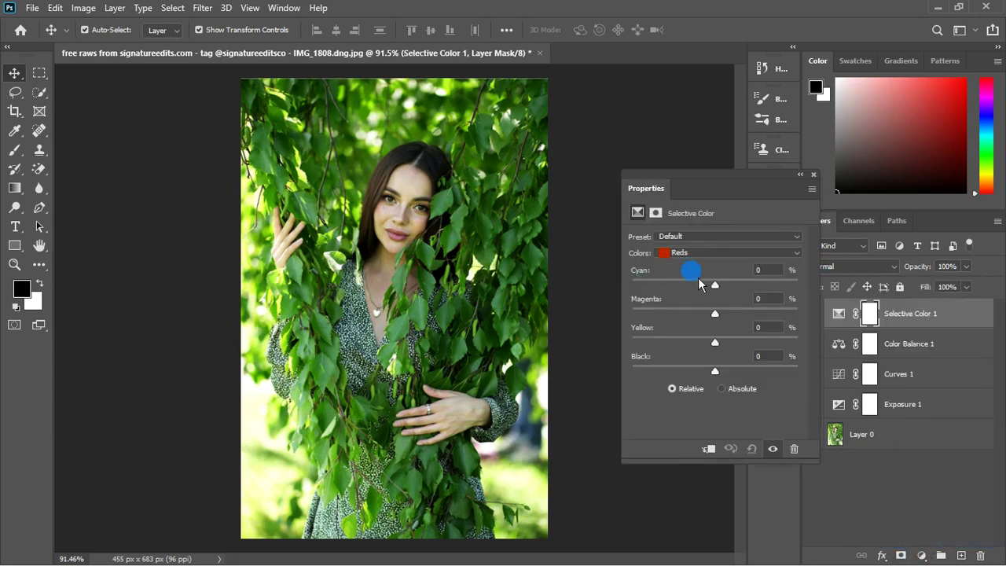
click(703, 253)
click(702, 283)
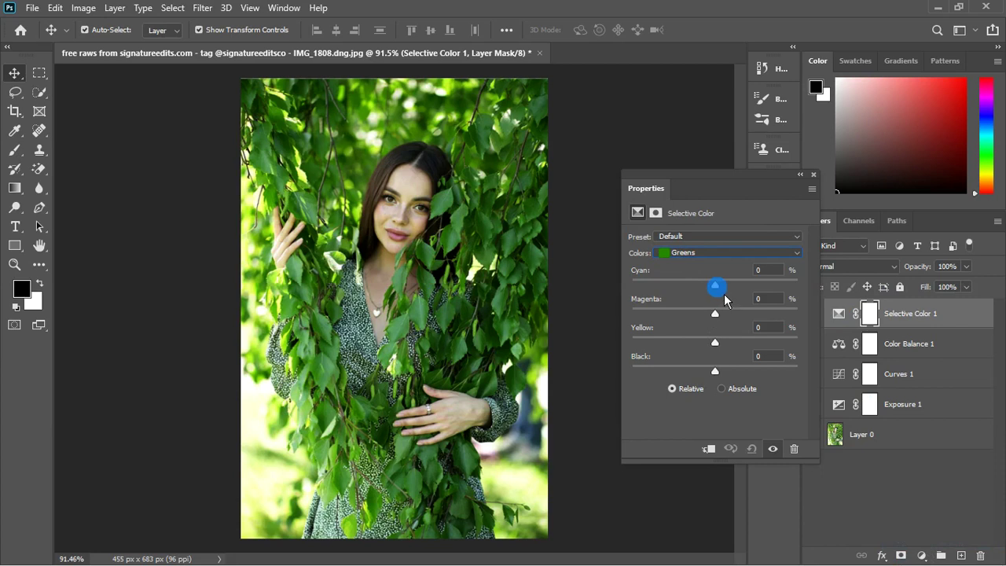
click(813, 175)
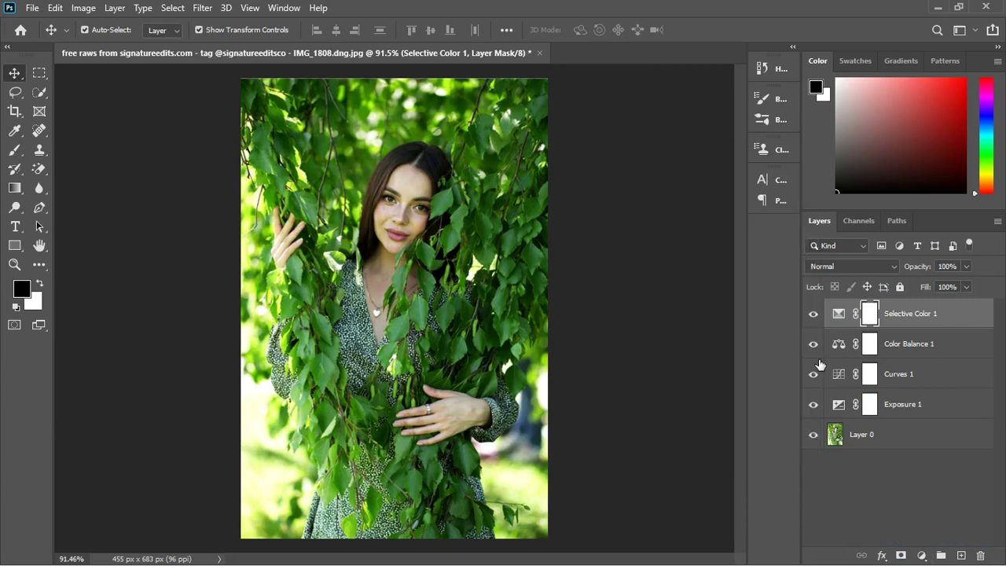
Step: Set Color Balance 1's Magenta–Green to about -15 for midtones, -14 for highlights and -8 for shadows
double_click(841, 345)
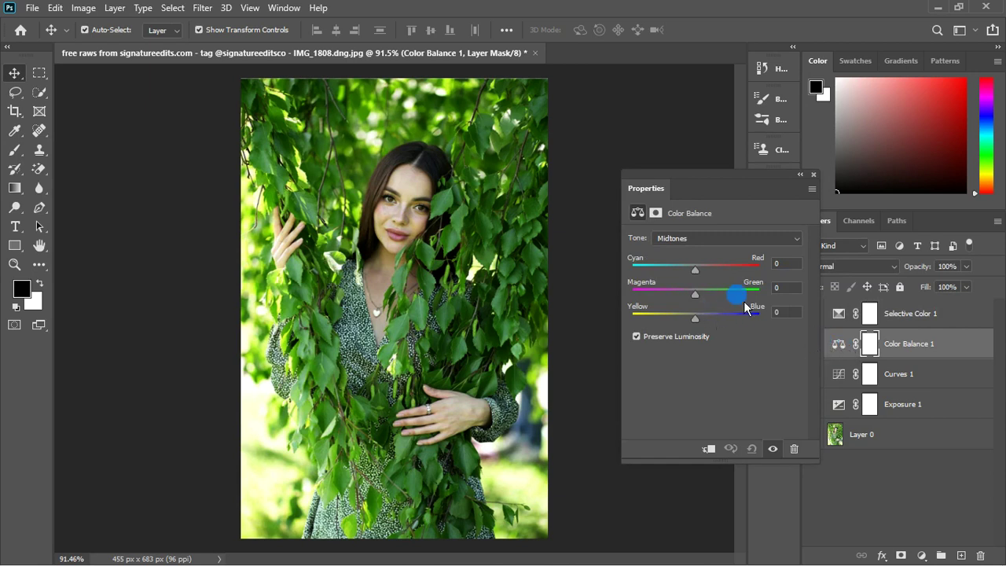
mouse_move(701, 302)
mouse_down()
mouse_move(637, 308)
mouse_move(656, 298)
mouse_move(694, 305)
mouse_up()
click(691, 238)
click(689, 276)
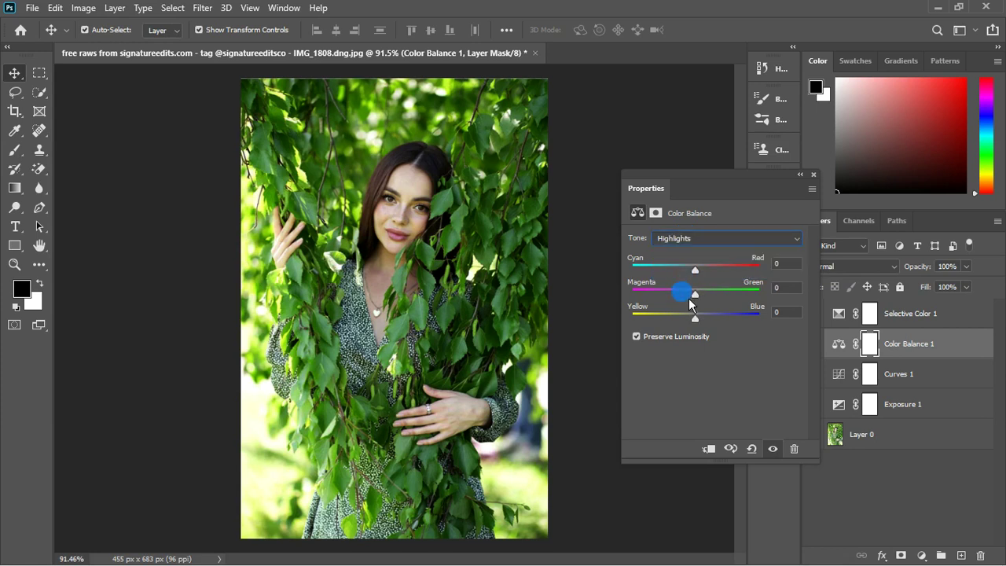
click(689, 300)
click(699, 245)
click(691, 250)
drag(701, 302, 697, 304)
click(383, 238)
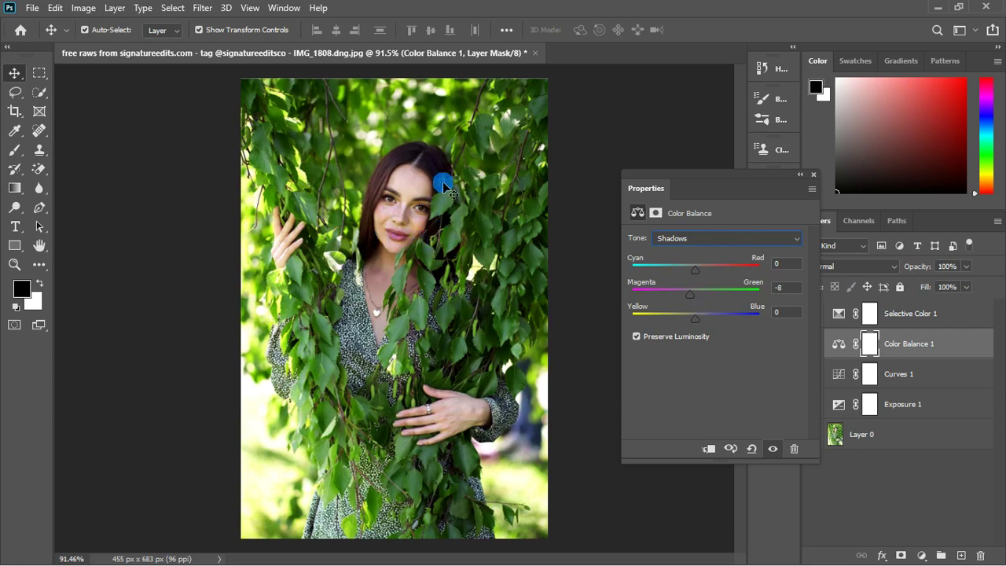
click(813, 173)
scroll(397, 230, up, 5)
Step: Reopen Color Balance 1 and push its highlights further toward magenta
scroll(397, 229, up, 2)
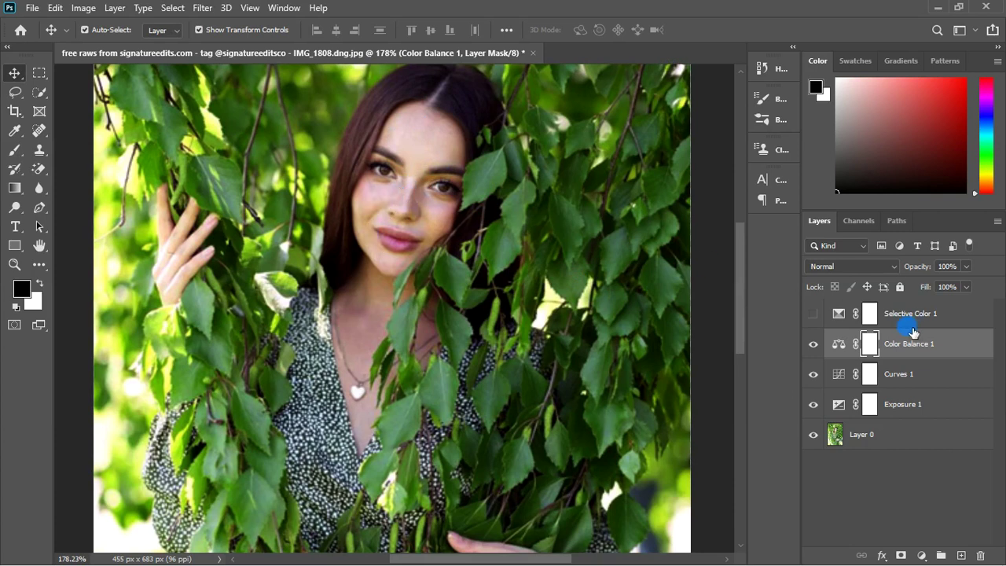
double_click(839, 346)
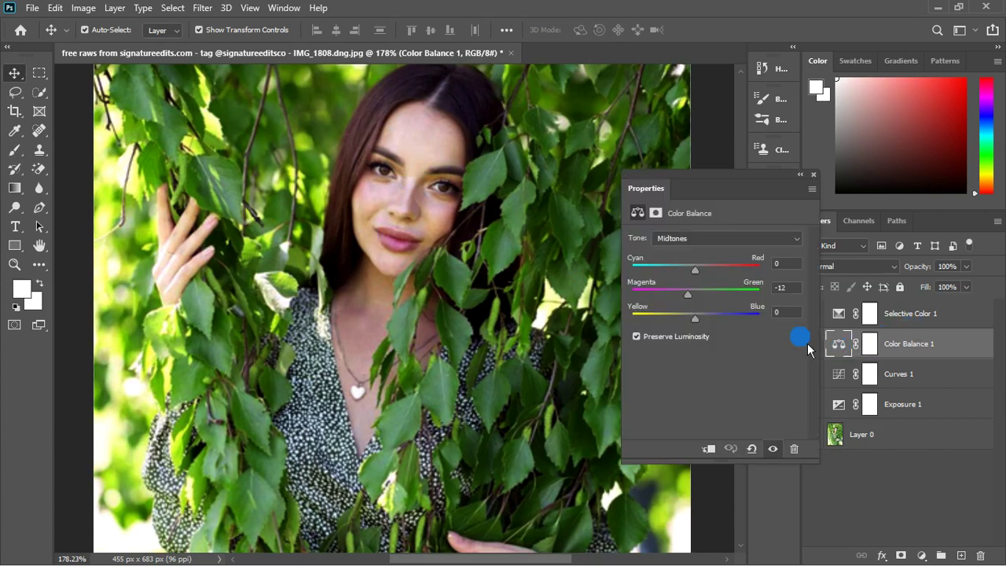
click(696, 238)
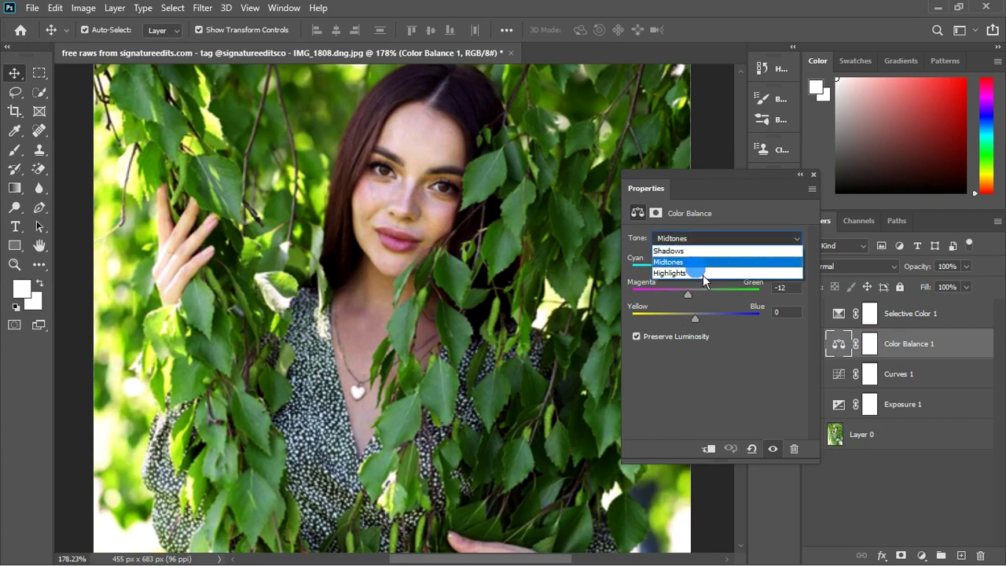
click(703, 274)
mouse_move(695, 293)
mouse_down()
mouse_move(684, 293)
mouse_move(689, 301)
mouse_up()
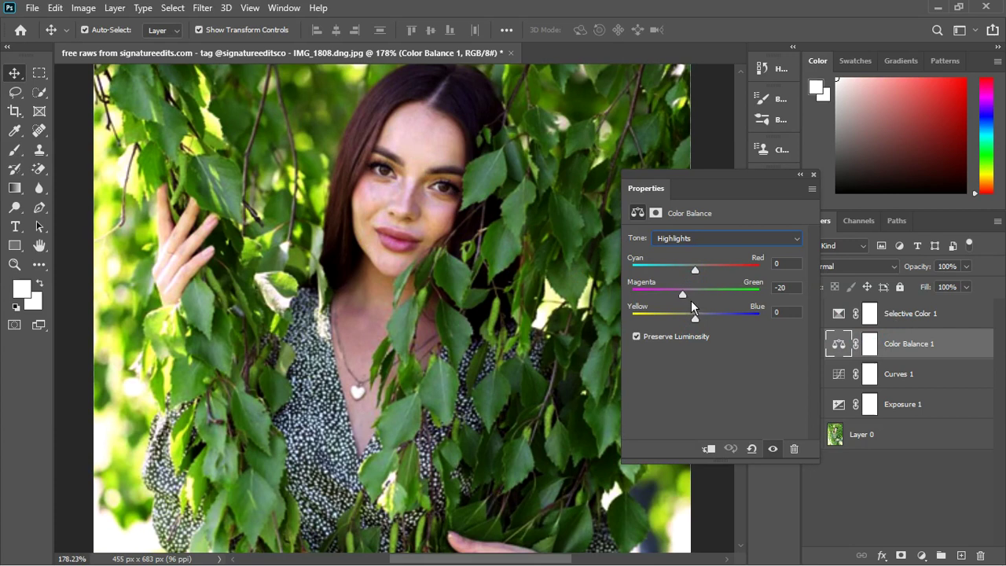
Step: Set midtones Magenta–Green to -12, push shadows slightly more magenta, and compare with the effect toggled
click(696, 237)
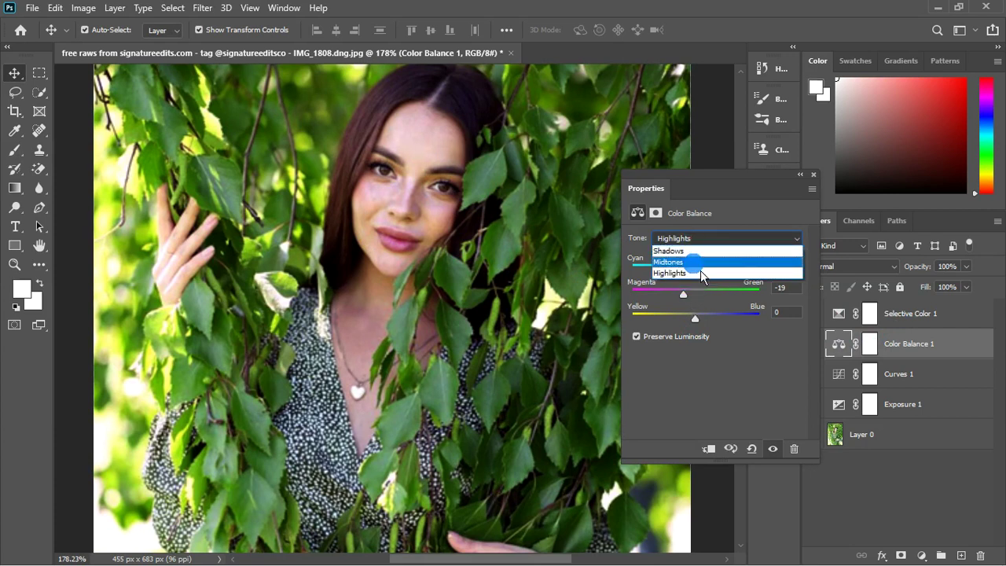
click(695, 262)
click(686, 294)
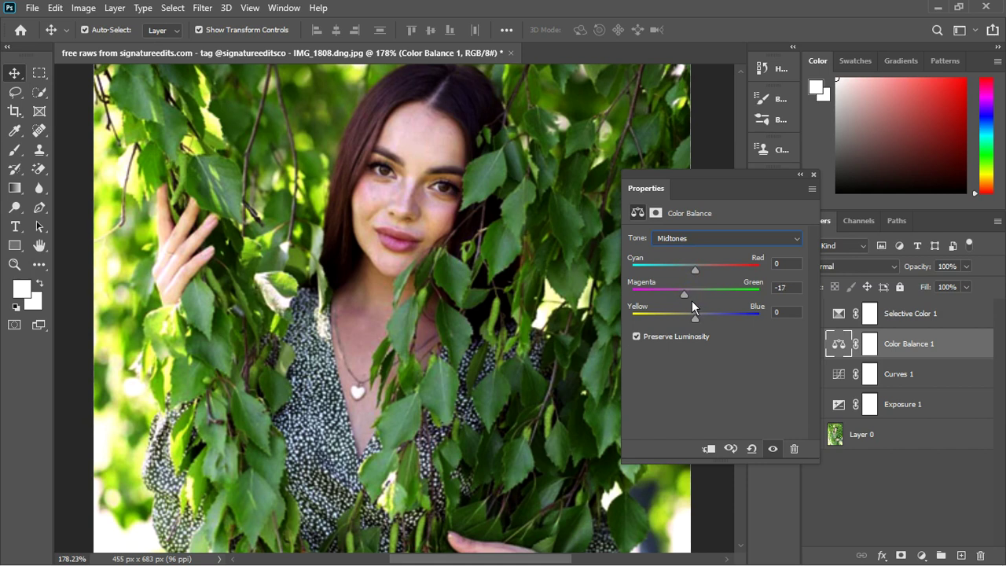
click(693, 238)
click(688, 260)
drag(696, 299, 695, 300)
click(773, 449)
click(774, 450)
Step: Ease the shadows back to -5 Magenta–Green, leave highlights at -10, and compare again
mouse_move(695, 301)
mouse_down()
mouse_move(698, 291)
mouse_move(683, 294)
mouse_move(695, 302)
mouse_move(685, 294)
mouse_up()
click(727, 238)
click(677, 272)
click(707, 238)
click(702, 271)
click(773, 448)
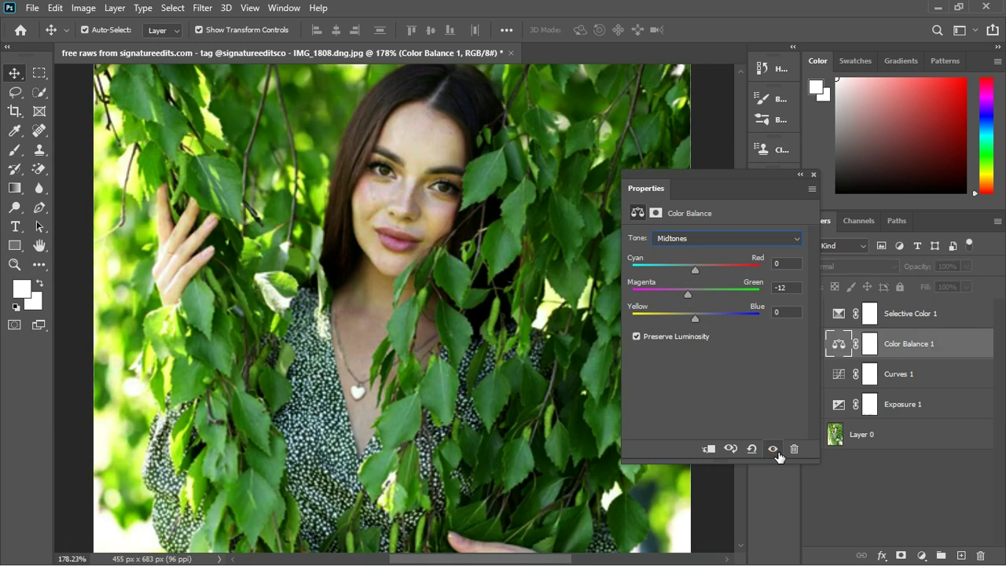
click(772, 448)
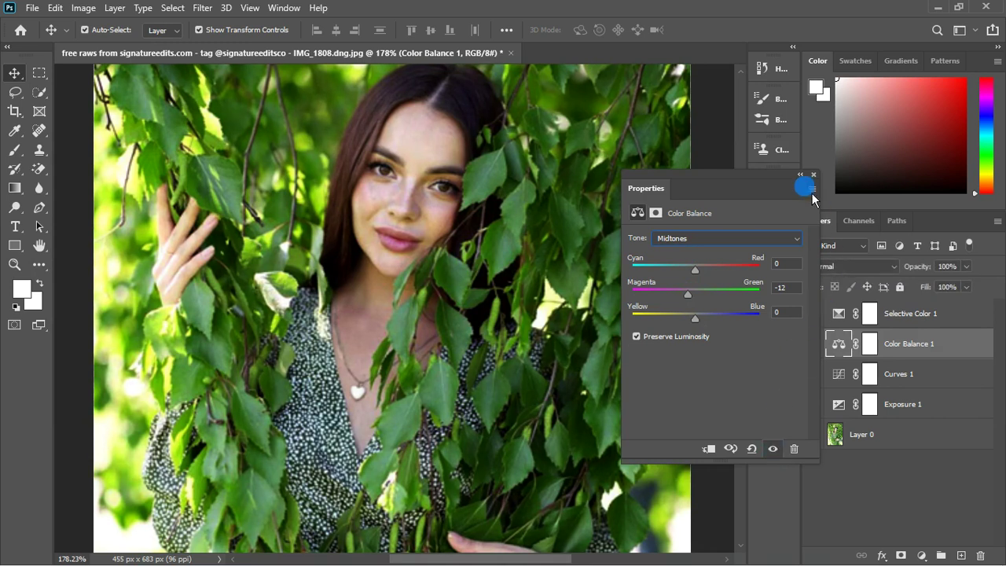
Step: Close the Color Balance settings and toggle Color Balance 1 off and on over the zoomed-out portrait
click(814, 174)
drag(370, 246, 381, 273)
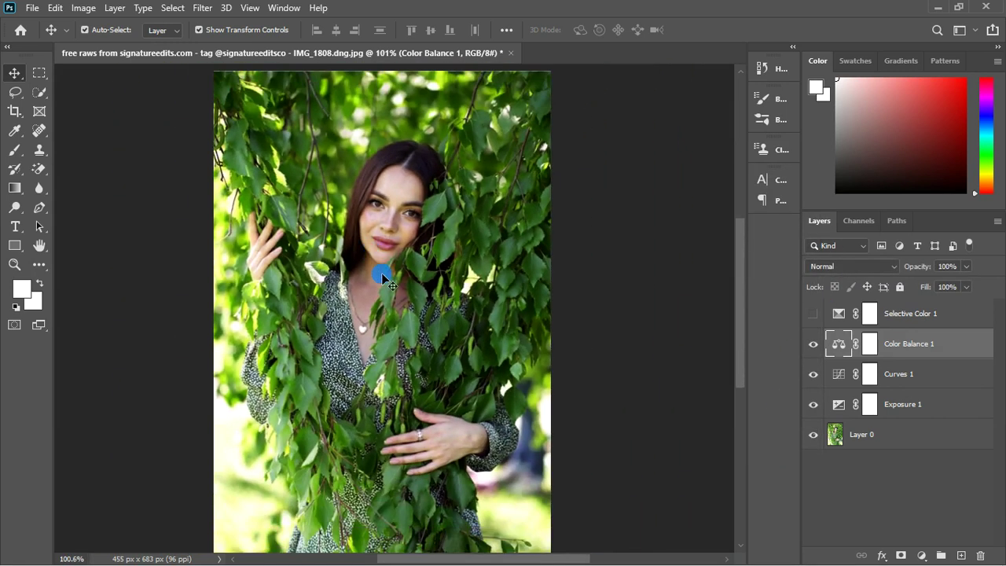
click(814, 346)
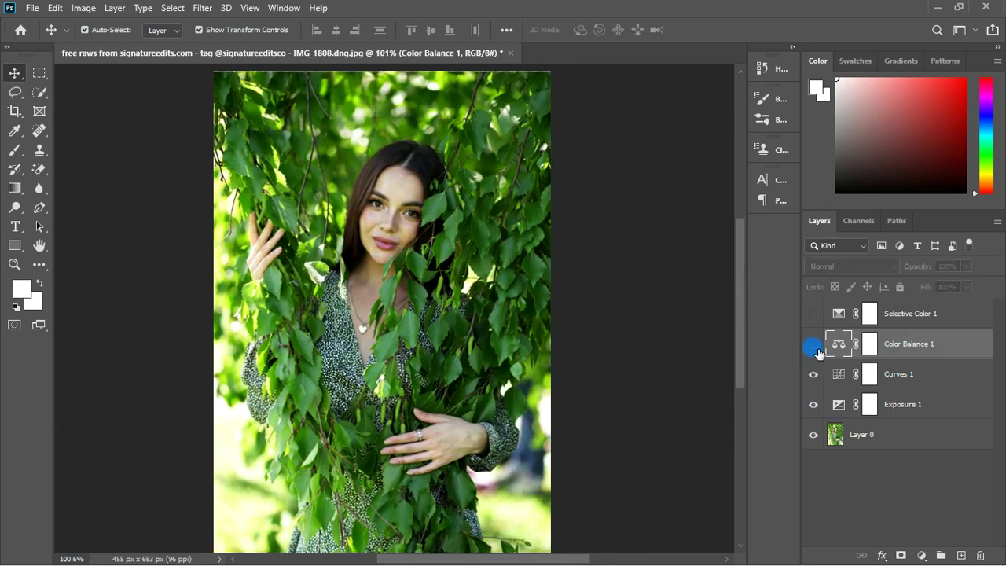
click(814, 345)
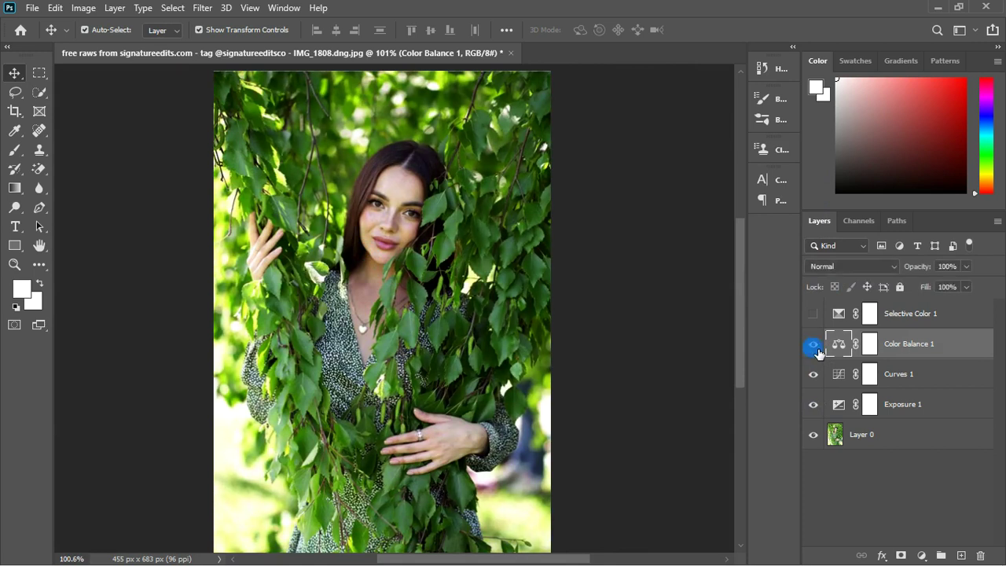
drag(399, 193, 370, 270)
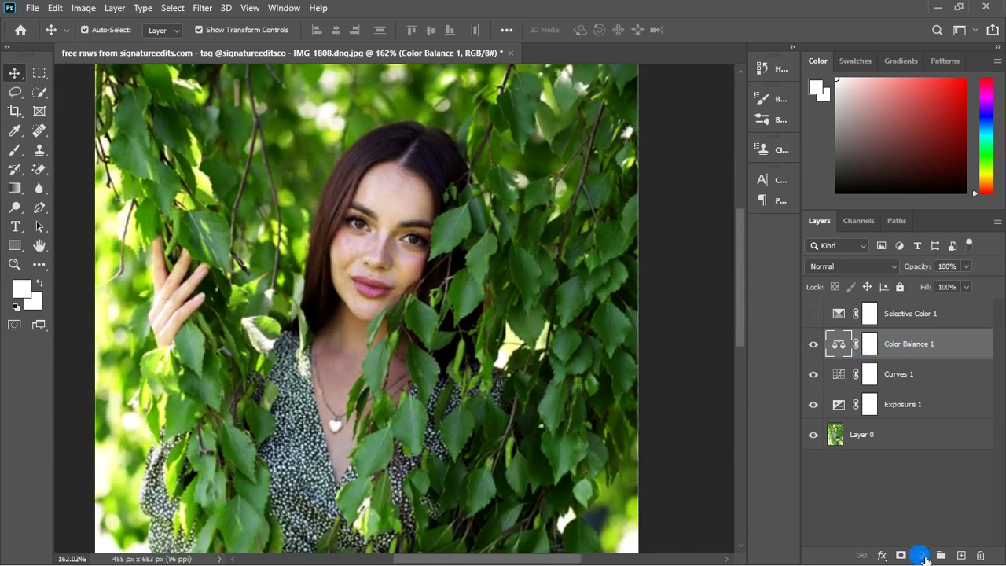
Step: Add a Color Balance 2 layer with Yellow–Blue +7 on midtones and +12 on highlights
click(923, 556)
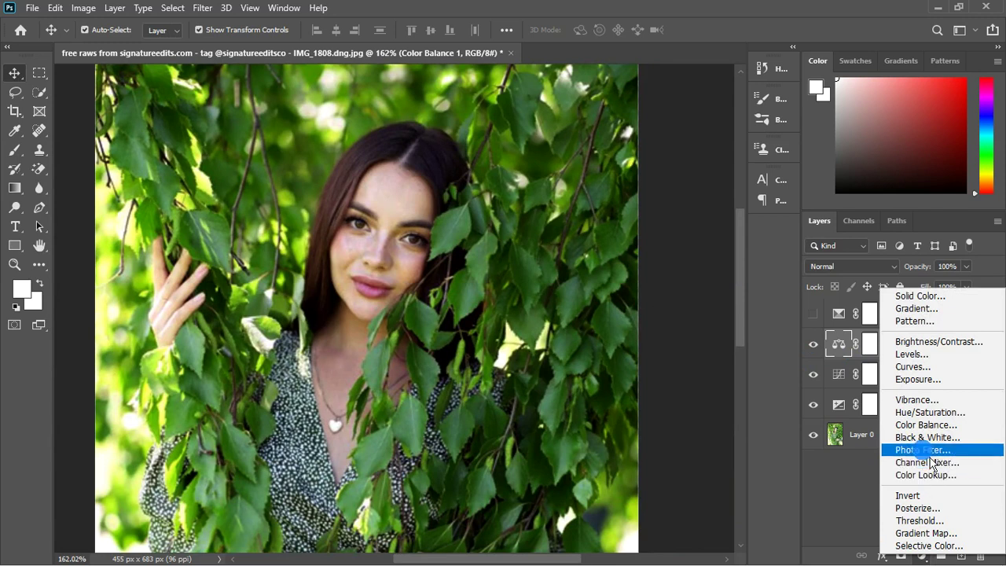
click(924, 425)
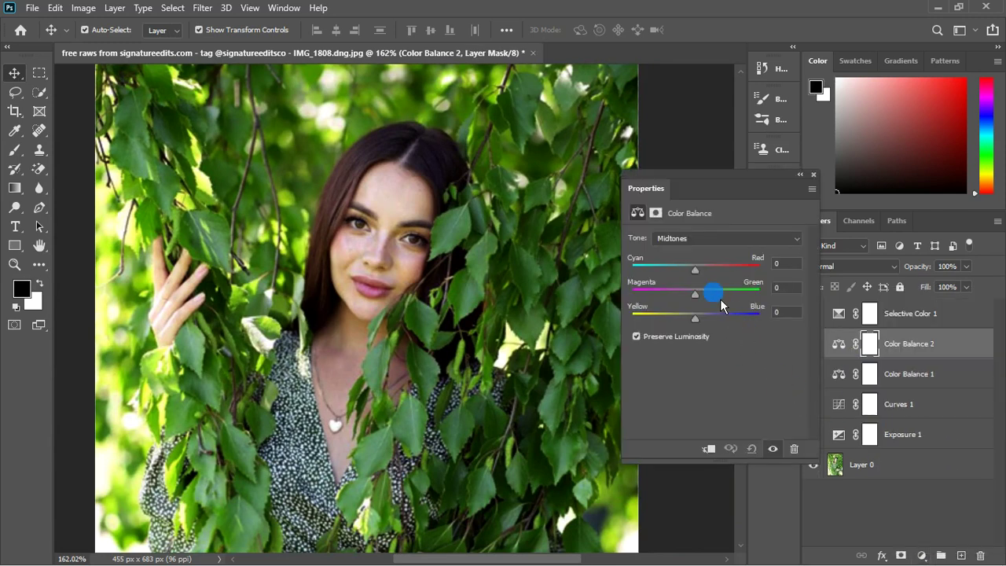
scroll(382, 216, up, 2)
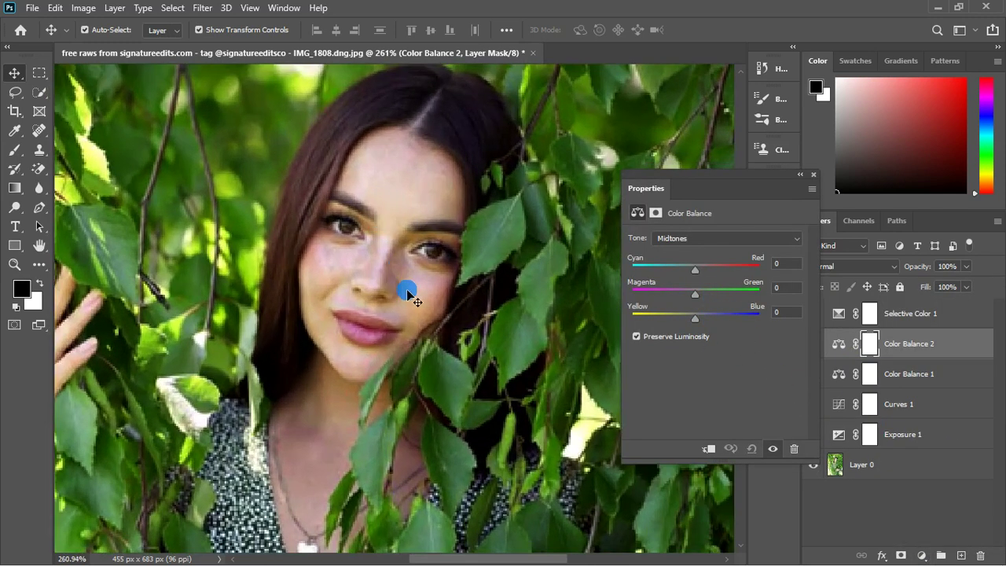
scroll(408, 295, up, 1)
scroll(408, 295, down, 1)
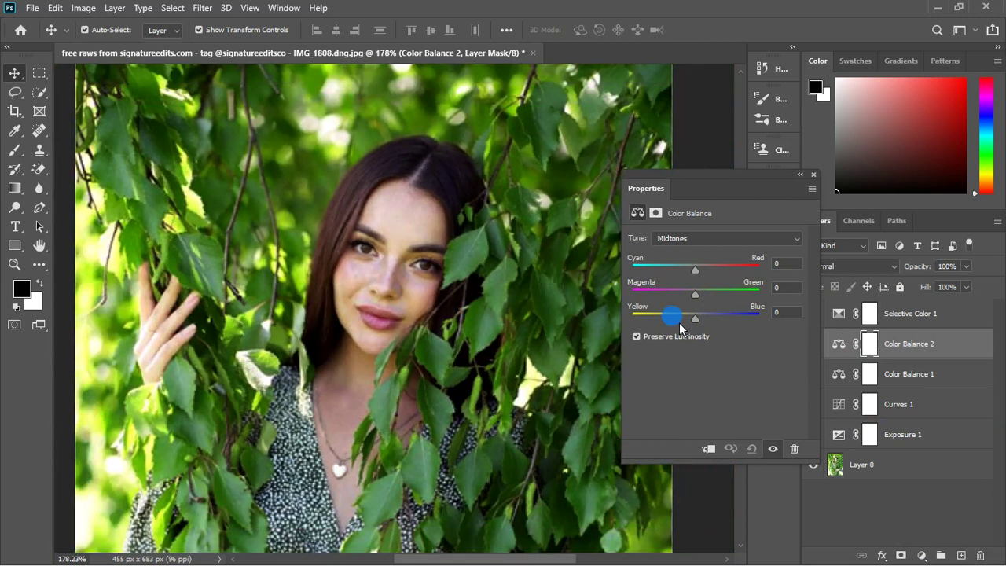
drag(701, 326, 706, 327)
click(689, 238)
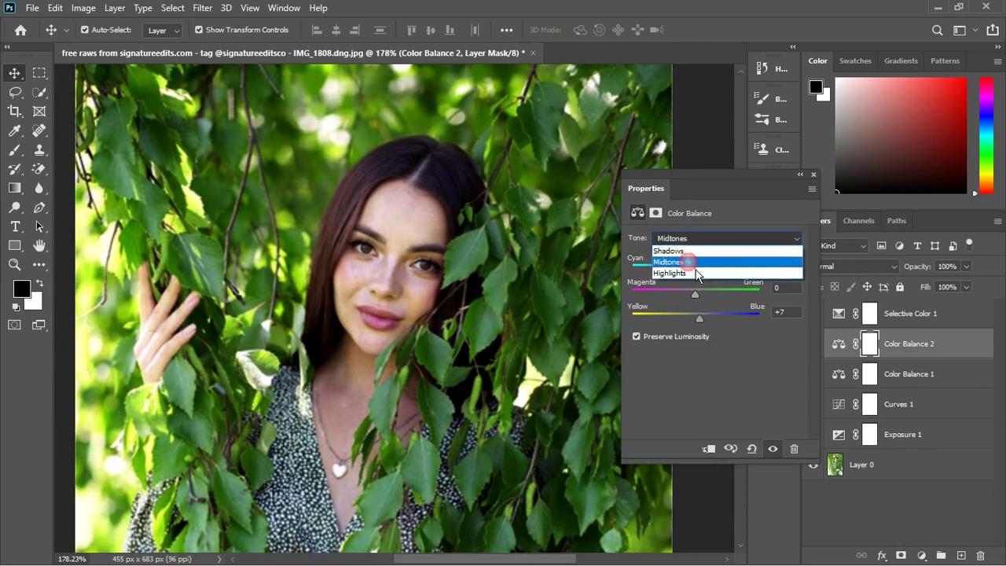
click(696, 280)
drag(705, 328, 710, 326)
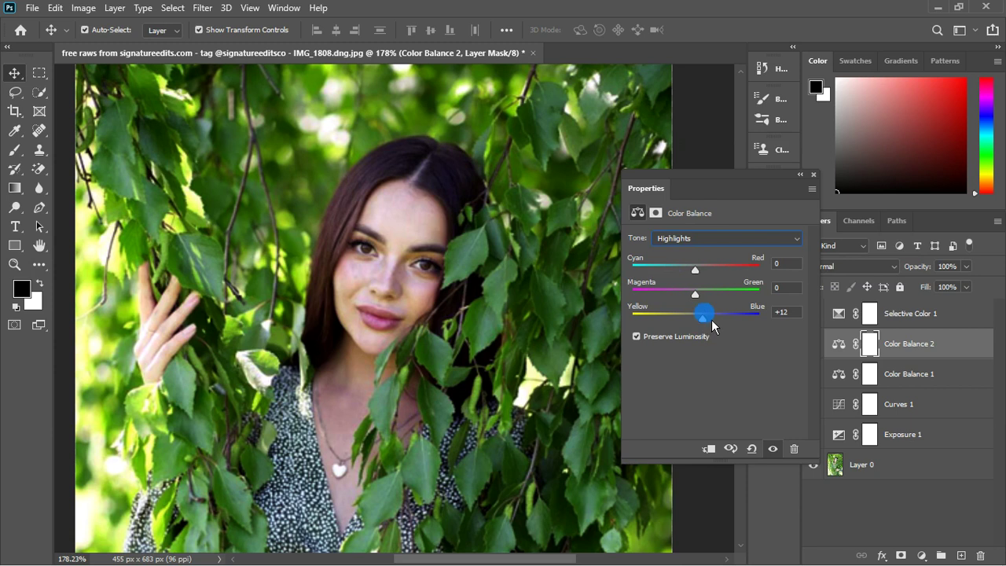
Step: Set the shadows to +7 Cyan/Red and +6 Yellow/Blue, then close the settings
click(698, 238)
click(695, 250)
drag(700, 324, 707, 327)
mouse_move(706, 276)
mouse_down()
mouse_move(696, 280)
mouse_move(716, 278)
mouse_up()
click(780, 263)
click(766, 256)
click(813, 174)
Step: Reopen Color Balance 2 and toggle its visibility repeatedly to compare the portrait
drag(331, 273, 356, 280)
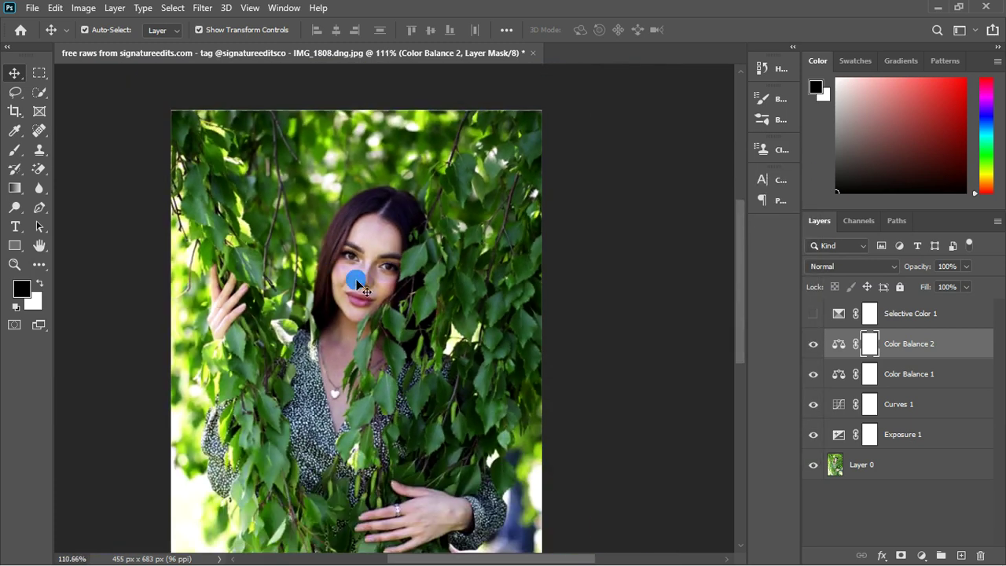
scroll(356, 280, down, 3)
scroll(422, 260, up, 1)
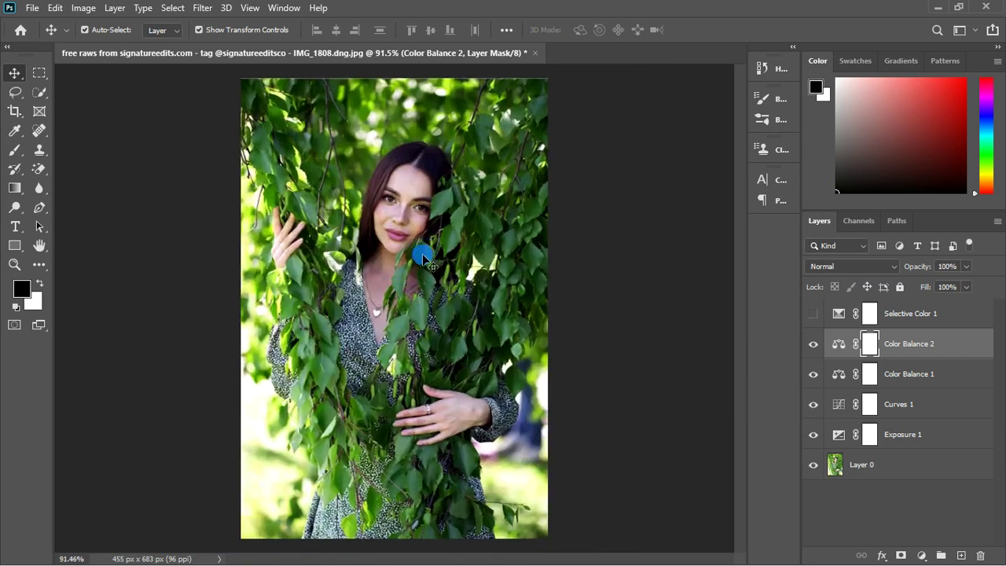
double_click(841, 346)
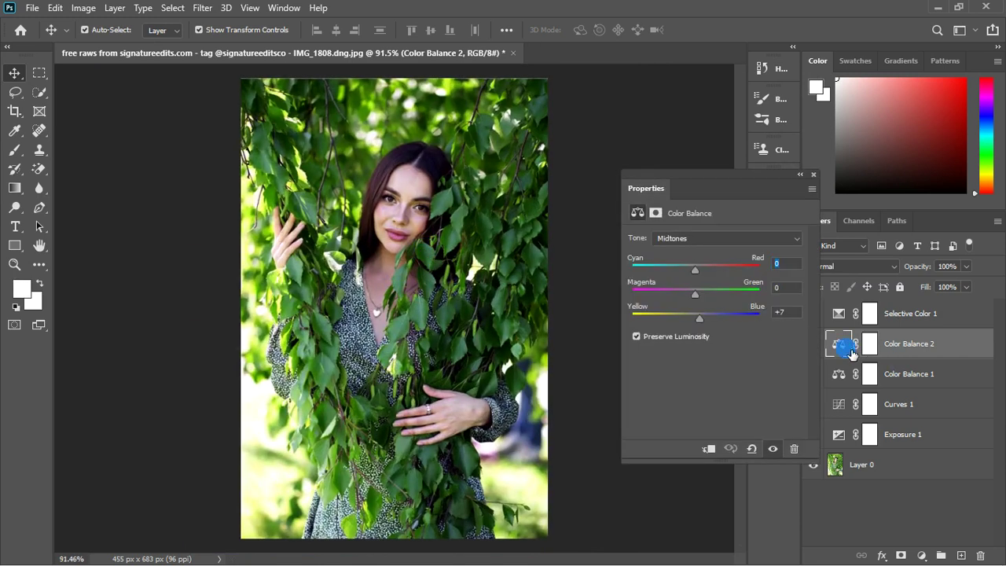
click(773, 449)
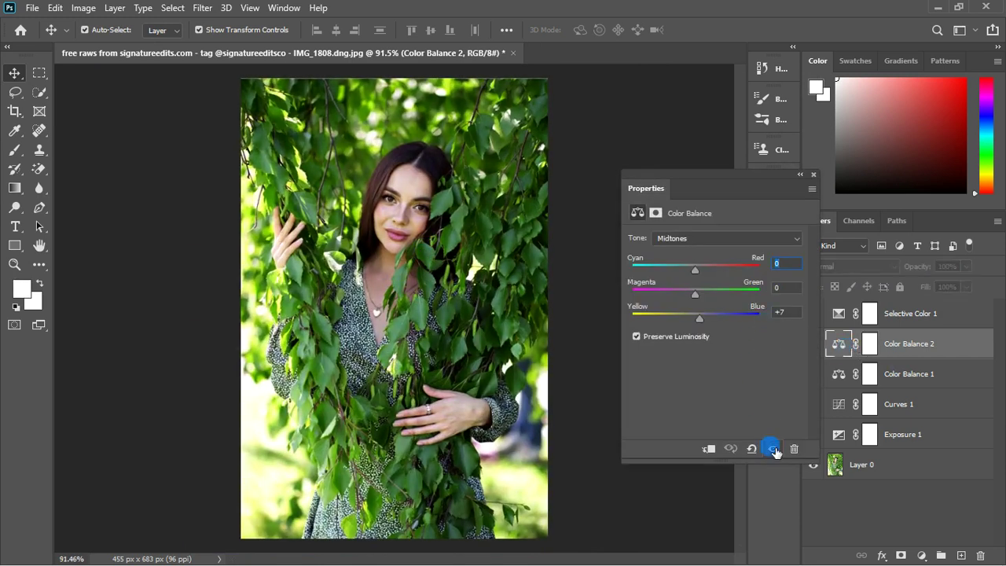
click(773, 450)
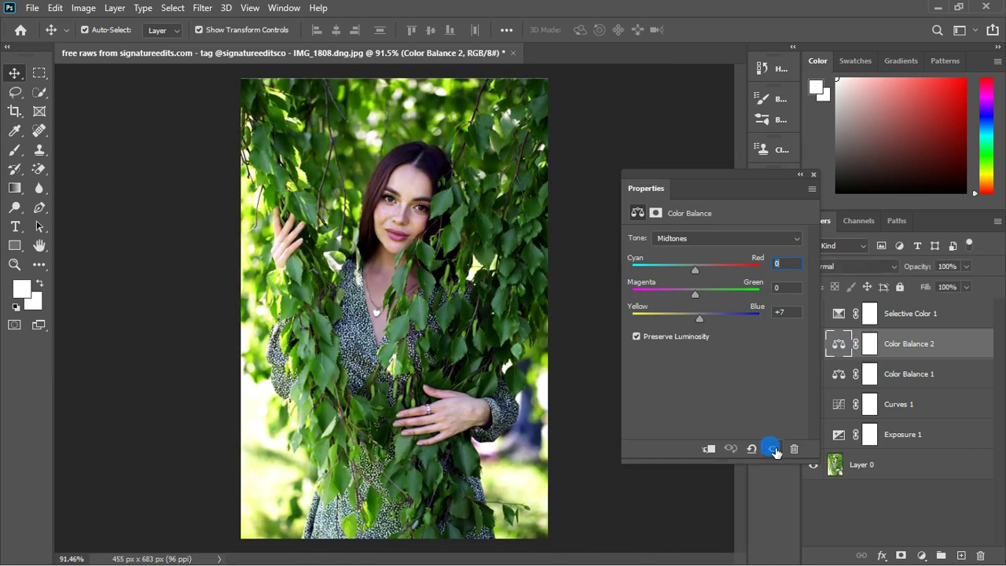
click(773, 449)
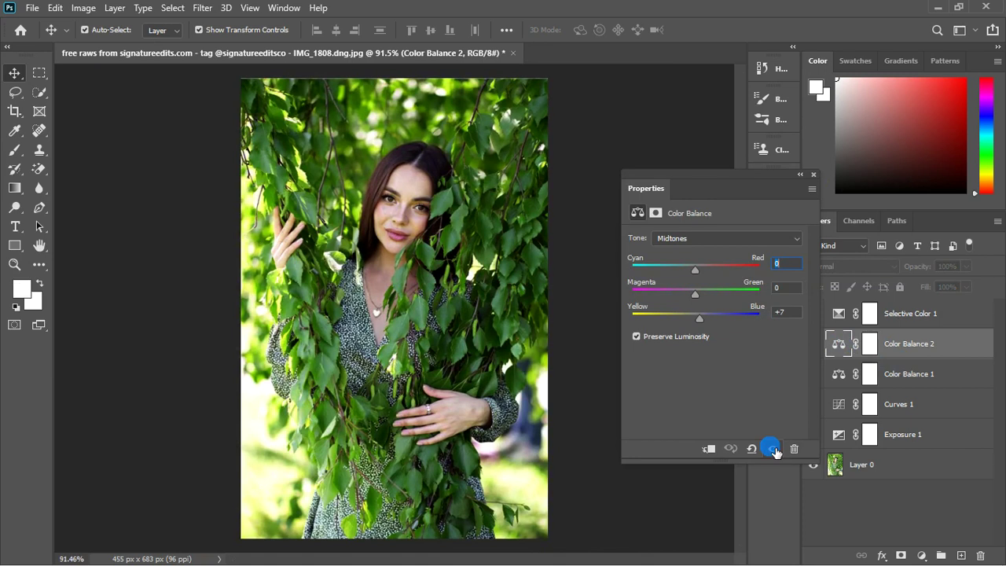
click(773, 450)
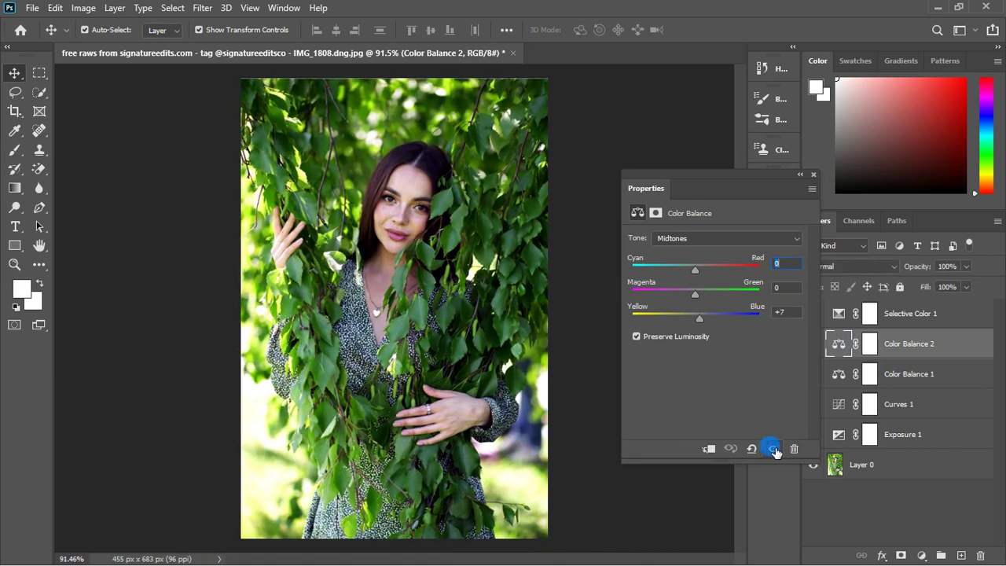
click(774, 449)
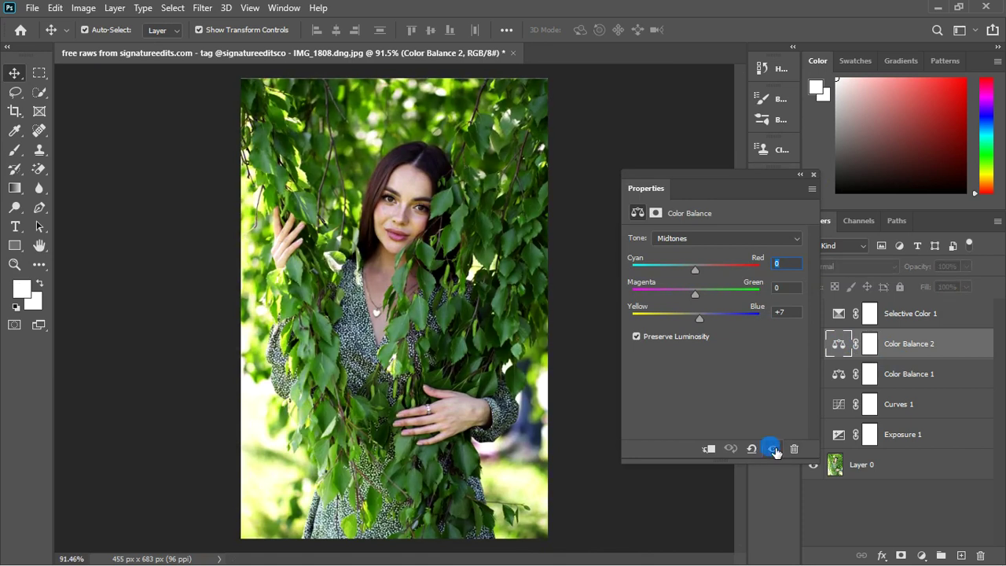
click(773, 449)
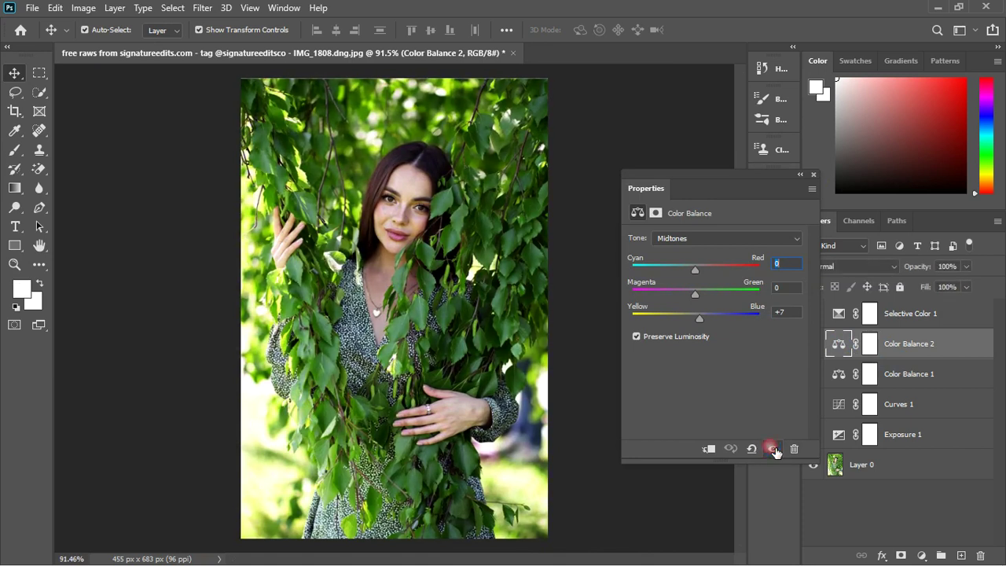
Step: Ease the highlights' Yellow–Blue shift down to +9
click(725, 240)
click(705, 275)
drag(714, 324, 707, 313)
click(707, 238)
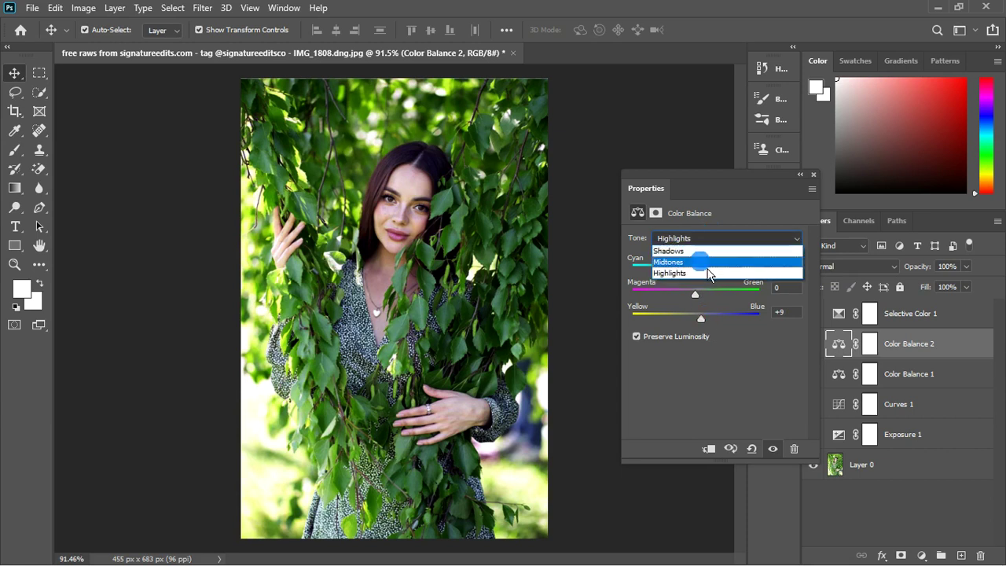
click(706, 262)
Step: Push the shadows' Yellow–Blue to +13, comparing with the layer toggled on and off
click(705, 242)
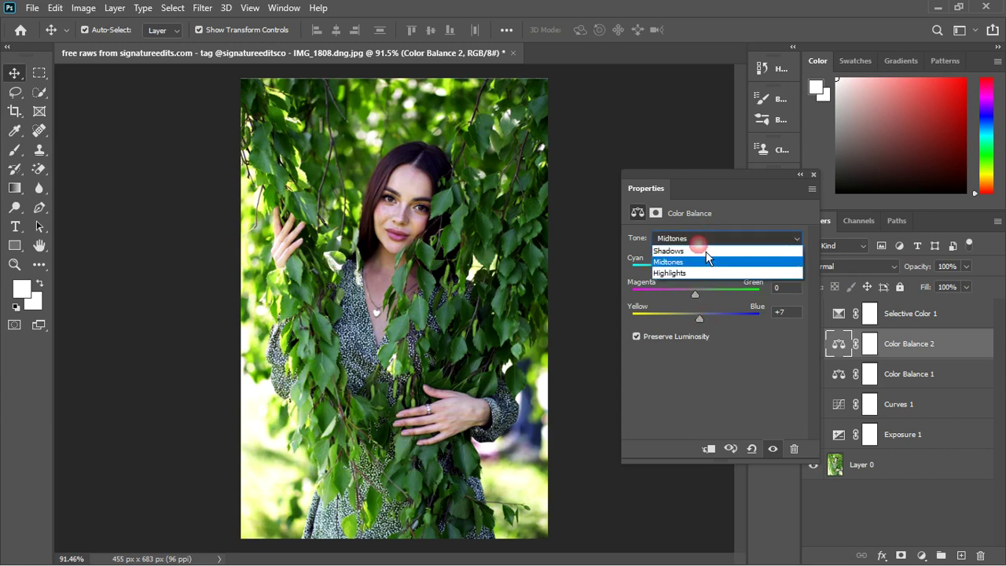
click(706, 251)
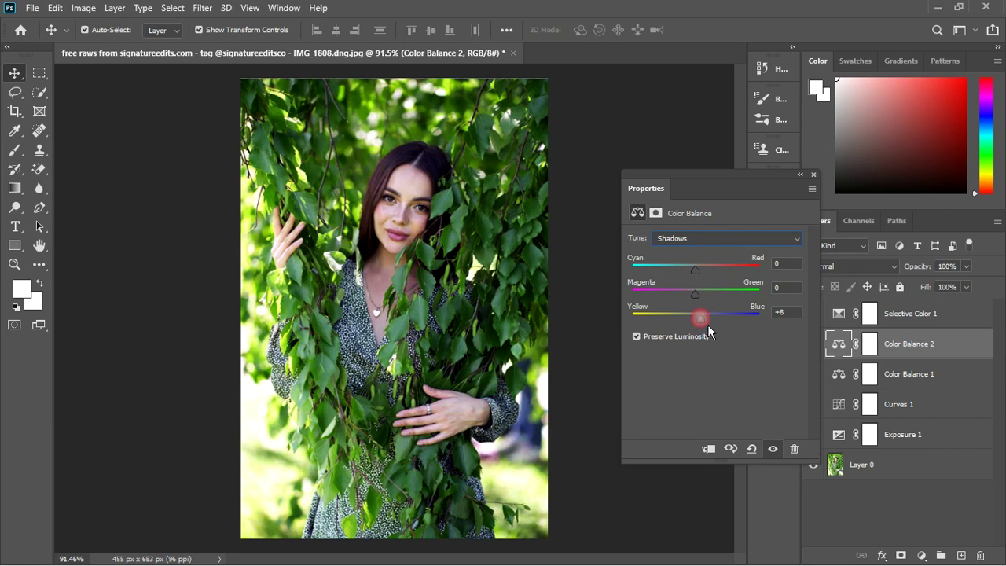
click(772, 449)
click(772, 448)
click(773, 448)
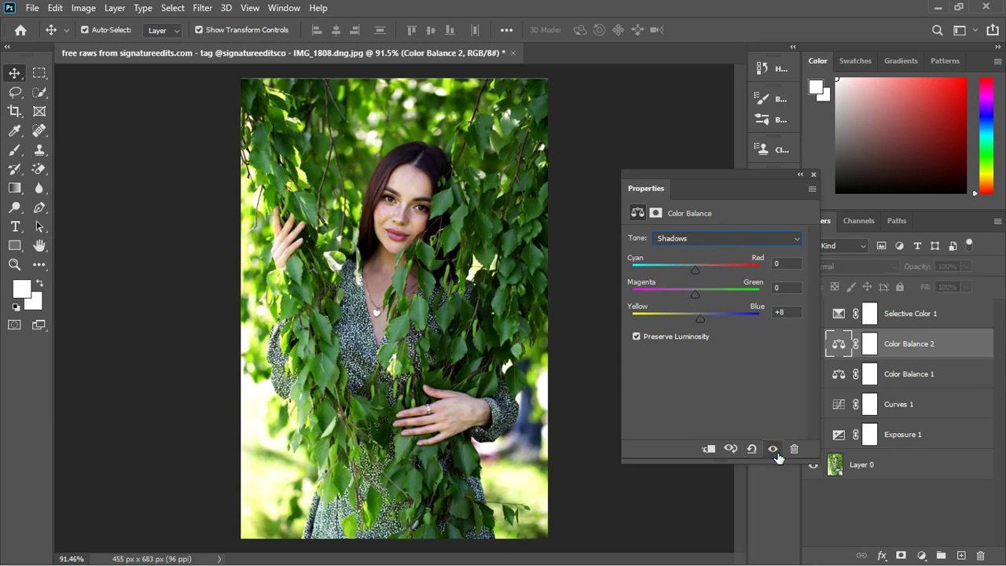
click(773, 448)
click(772, 449)
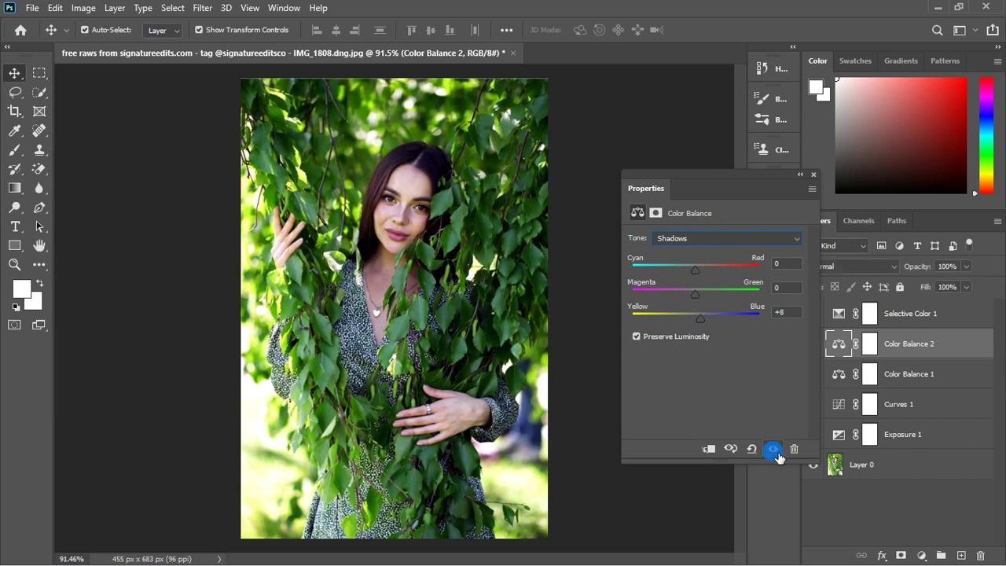
click(772, 449)
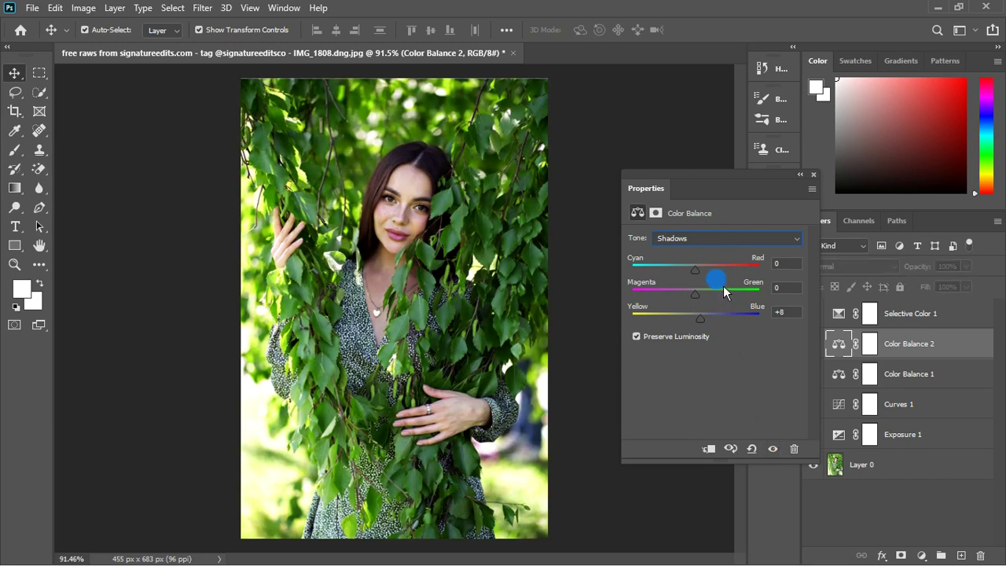
click(772, 448)
mouse_move(705, 326)
mouse_down()
mouse_move(689, 327)
mouse_move(710, 323)
mouse_up()
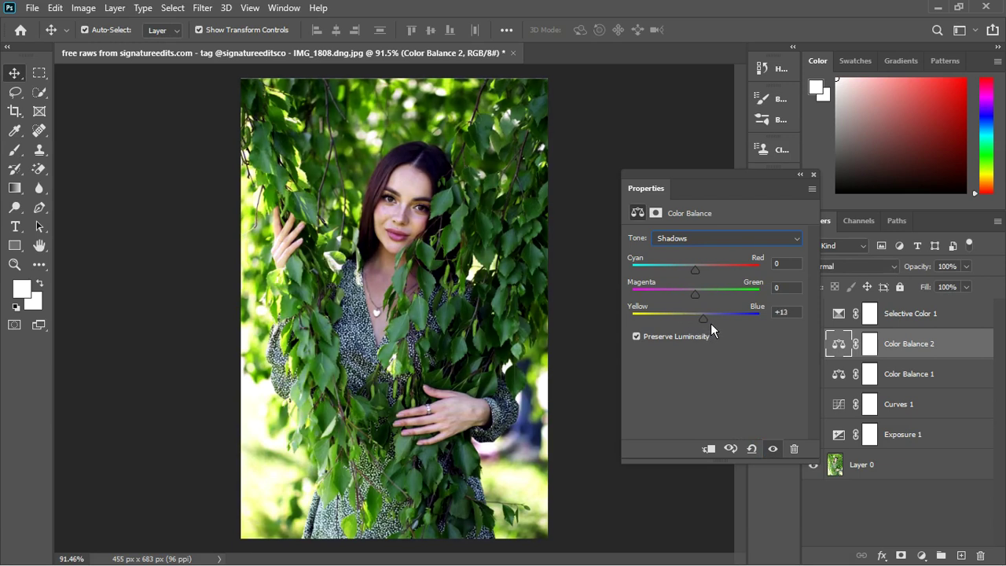
Step: Reset the shadows' Yellow–Blue to 0, then nudge it slightly toward blue, comparing on and off
double_click(779, 313)
key(BackSpace)
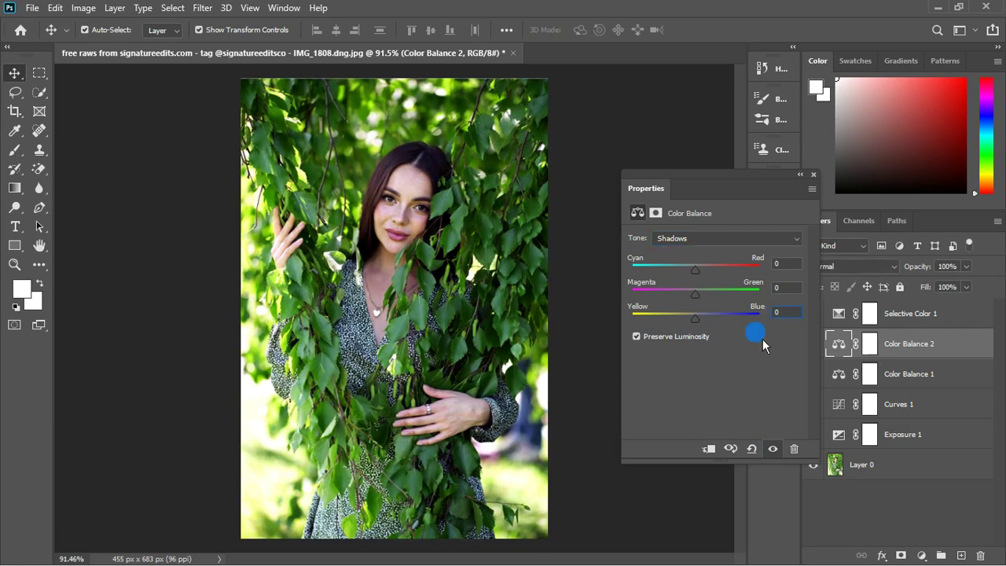
click(775, 448)
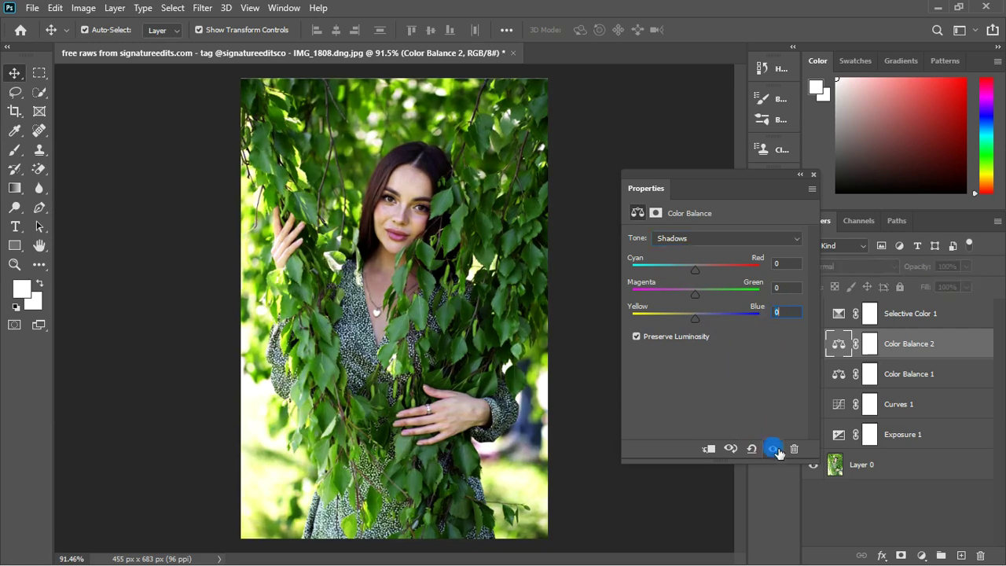
click(775, 449)
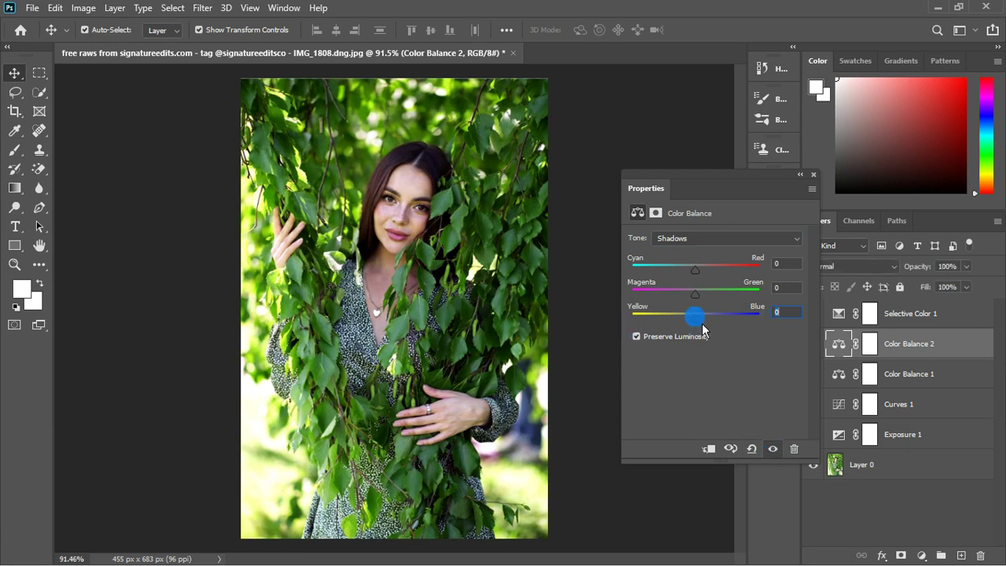
drag(711, 323, 714, 322)
click(774, 450)
click(774, 450)
Step: Shift the highlights and the midtones slightly toward red
click(710, 240)
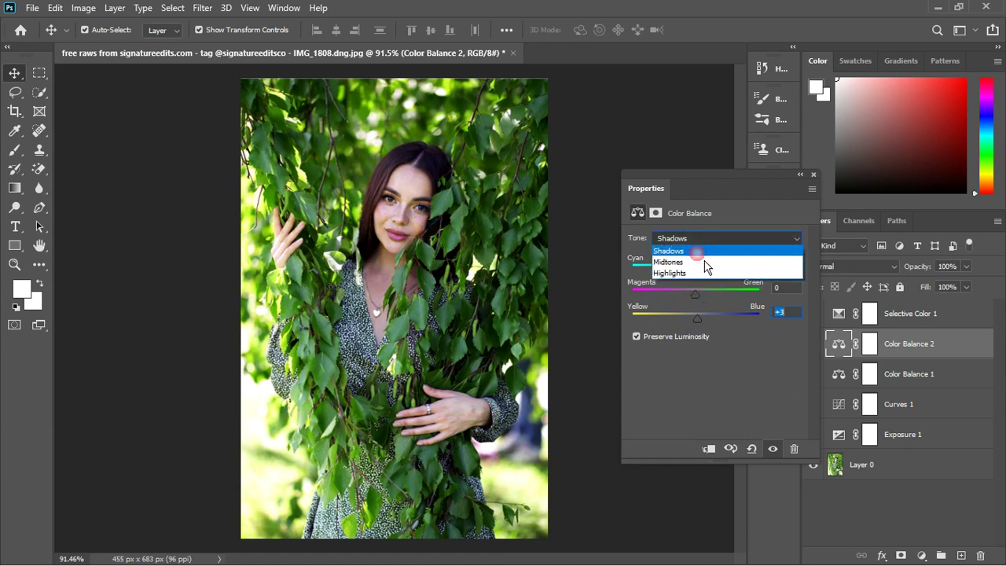
click(698, 276)
mouse_move(703, 277)
mouse_down()
mouse_move(692, 277)
mouse_move(710, 273)
mouse_up()
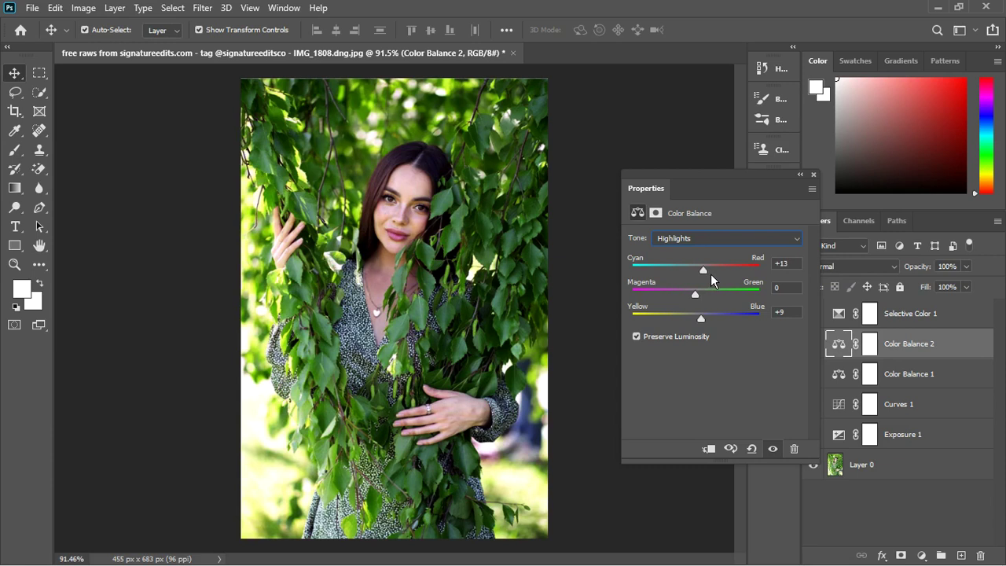
click(696, 241)
click(693, 264)
drag(701, 275, 705, 275)
Step: Try the shadows' Cyan/Red slider in both directions, then reset it to 0
click(696, 239)
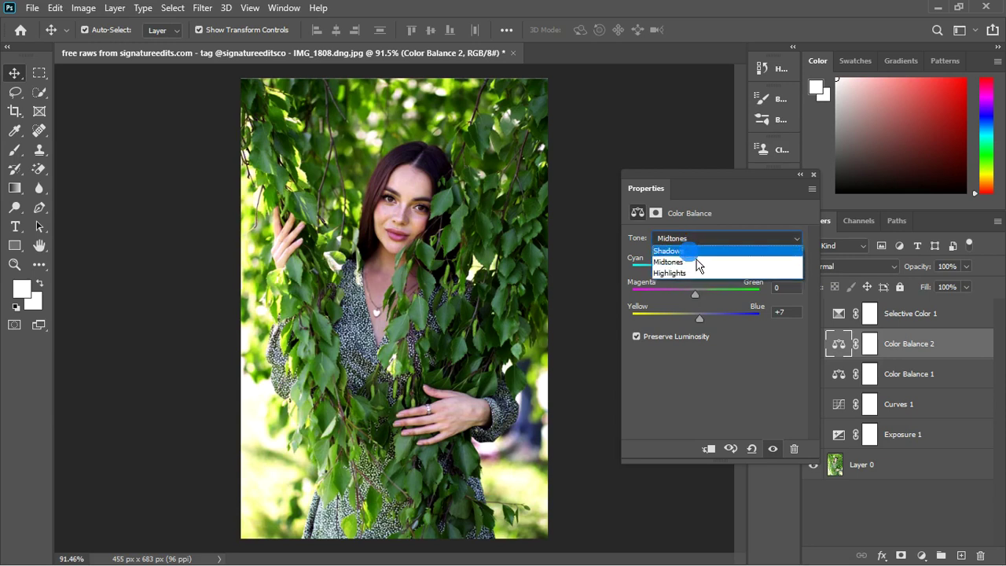
click(692, 252)
drag(702, 282, 689, 282)
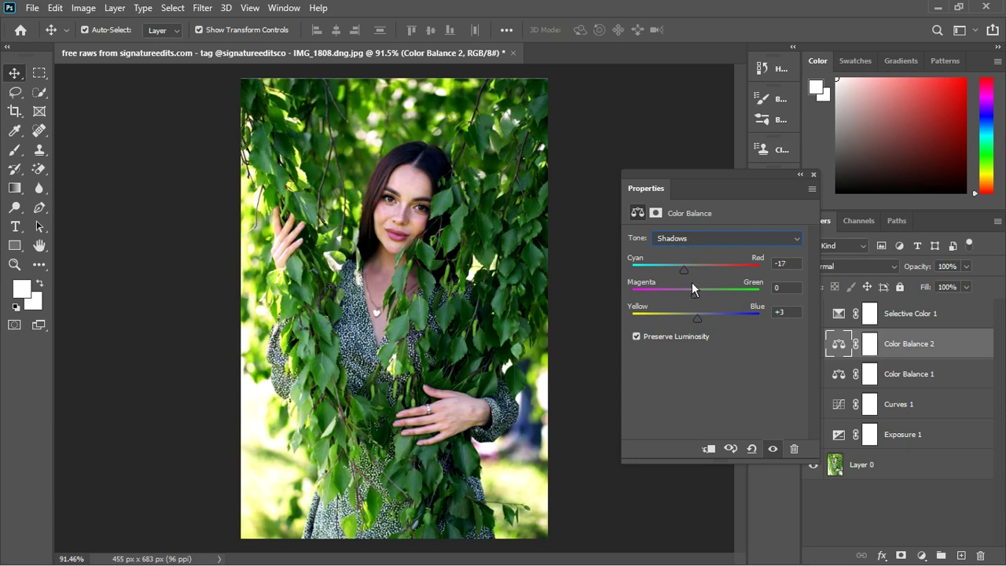
drag(691, 283, 708, 279)
mouse_move(696, 289)
mouse_down()
mouse_move(706, 285)
mouse_move(693, 287)
mouse_up()
mouse_move(693, 288)
mouse_down()
mouse_move(706, 286)
mouse_move(692, 287)
mouse_move(698, 280)
mouse_up()
click(780, 263)
text(0)
Step: Compare the effect, reset Cyan/Red to 0 again, and settle the shadows slightly toward cyan
click(773, 449)
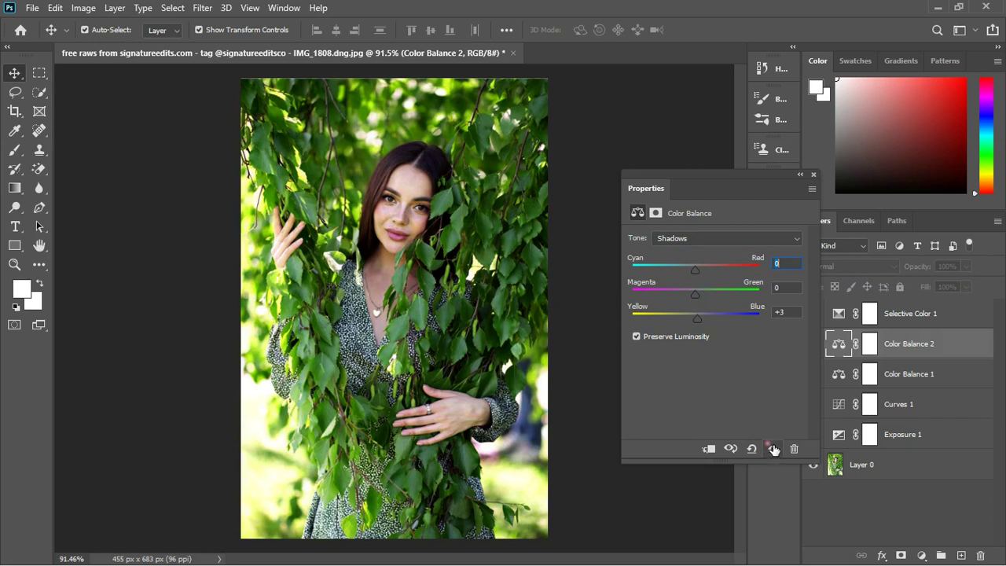
click(773, 449)
mouse_move(696, 271)
mouse_down()
mouse_move(714, 281)
mouse_move(700, 274)
mouse_up()
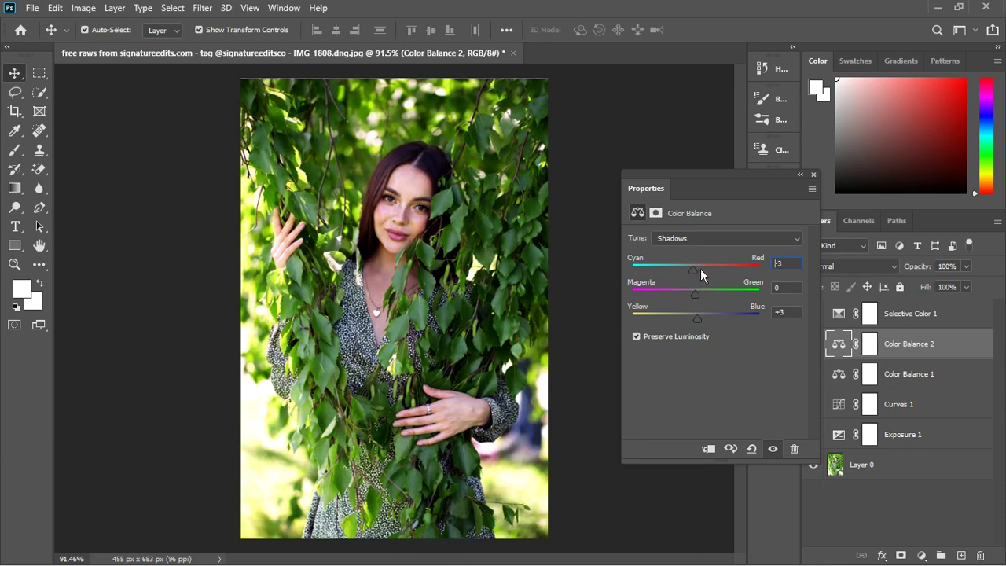
click(786, 263)
text(0)
drag(659, 278, 712, 276)
drag(712, 282, 700, 278)
Step: Nudge Color Balance 2's midtones toward red and reduce the red in the highlights slightly
click(721, 248)
click(710, 260)
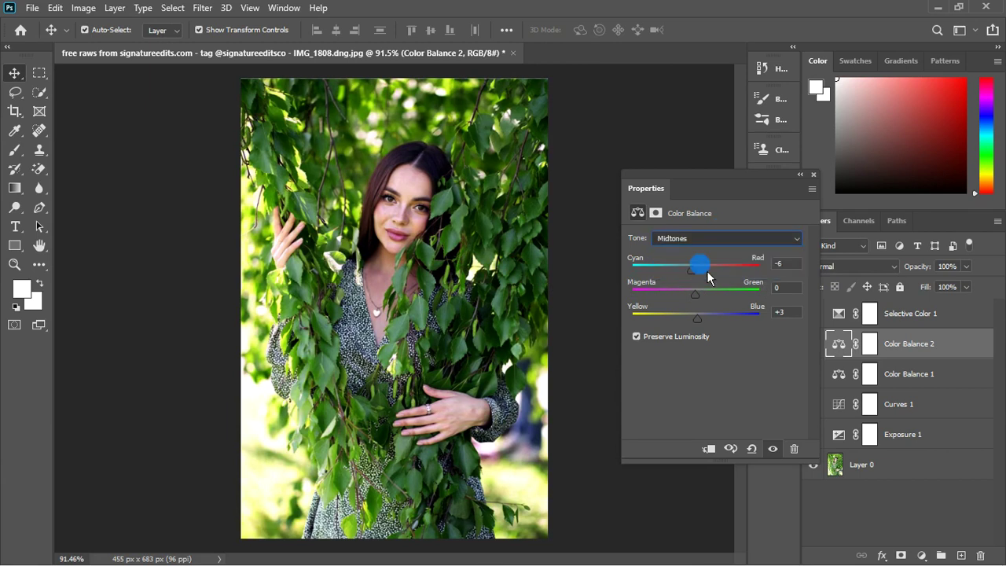
mouse_move(705, 281)
mouse_down()
mouse_move(689, 279)
mouse_move(708, 274)
mouse_up()
click(691, 237)
click(689, 274)
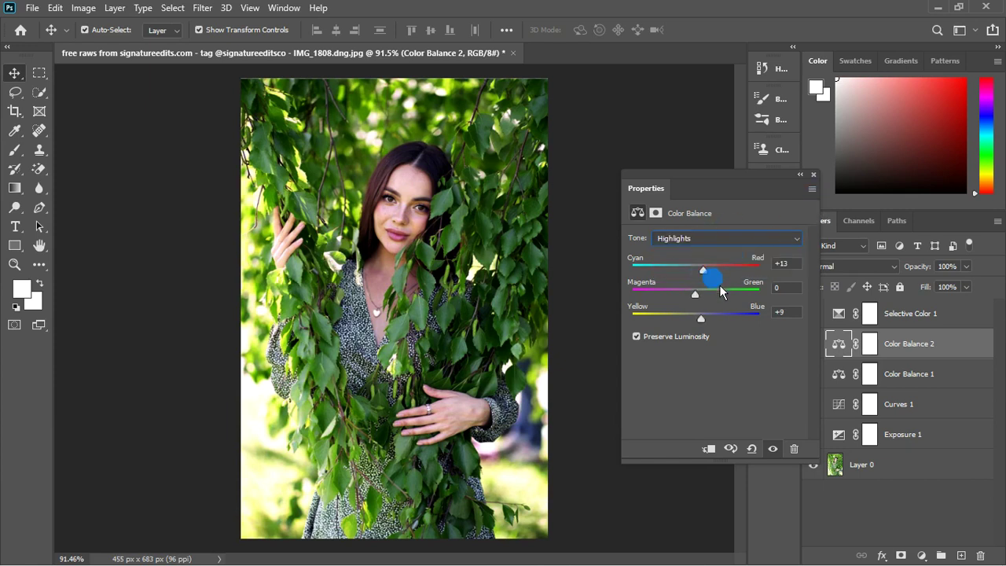
drag(703, 270, 716, 276)
click(718, 275)
Step: Close the settings, compare Color Balance 2 on and off, then turn on and select Selective Color 1
click(812, 176)
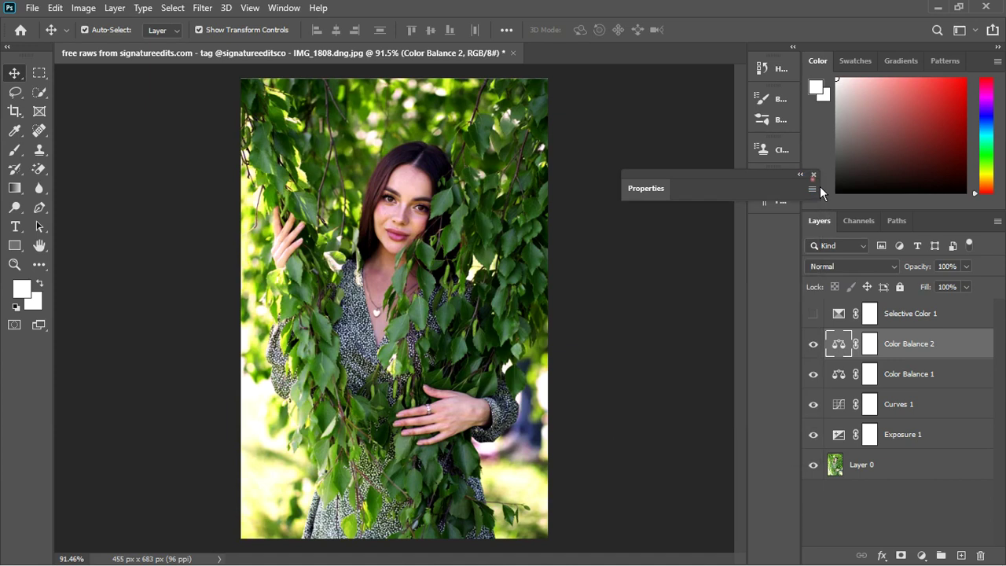
click(814, 343)
click(814, 344)
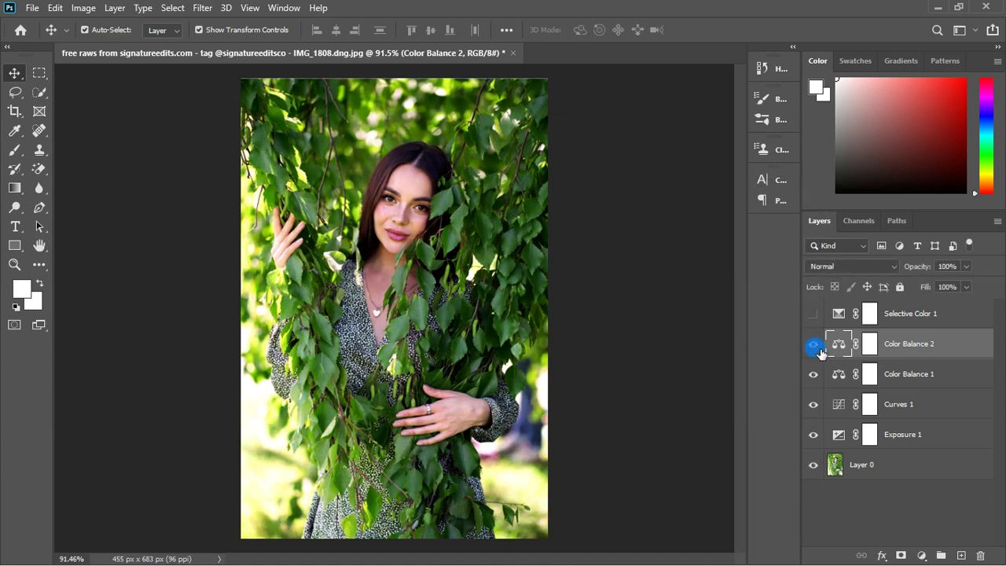
scroll(396, 205, up, 5)
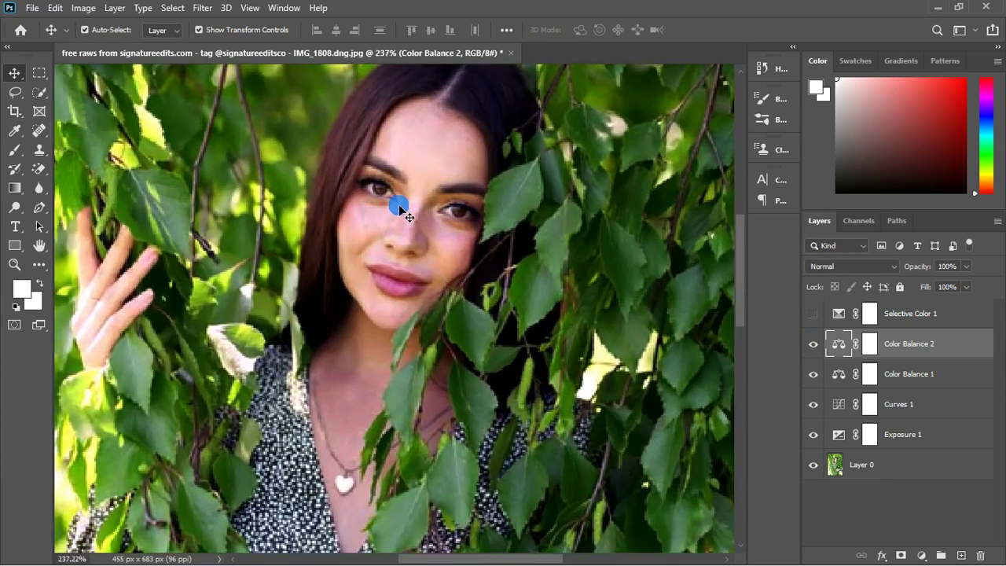
scroll(398, 204, down, 4)
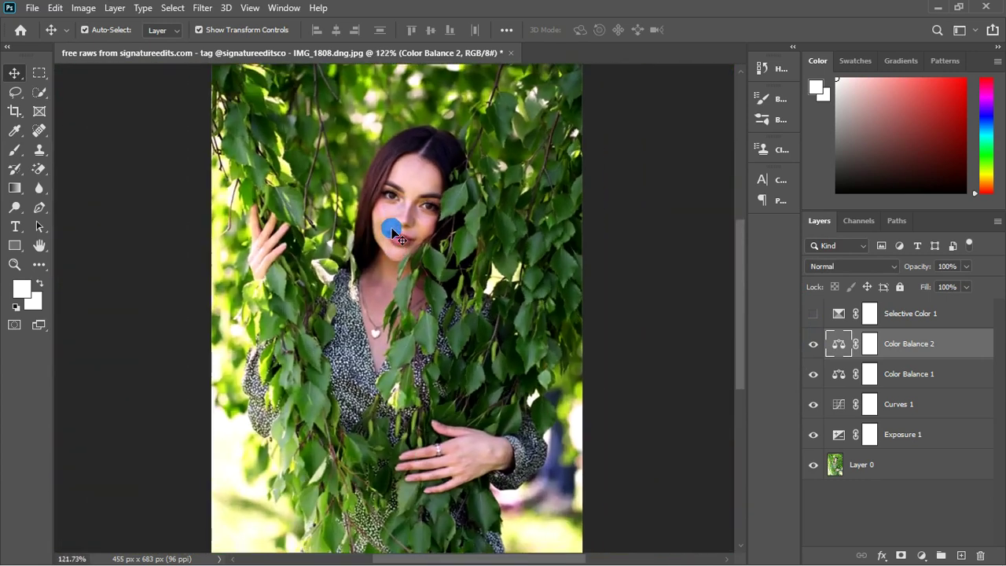
scroll(404, 206, up, 3)
scroll(420, 228, down, 2)
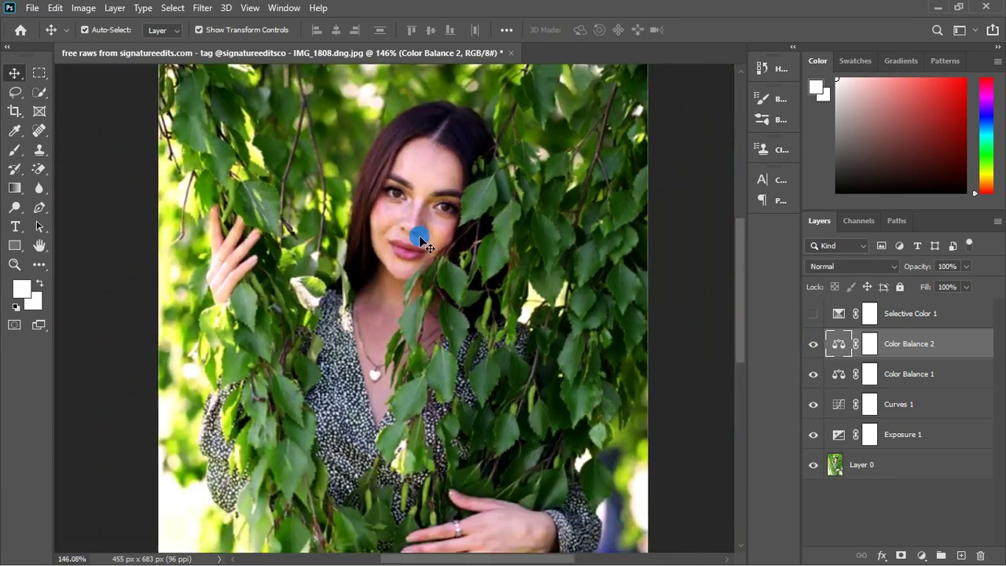
scroll(420, 236, down, 3)
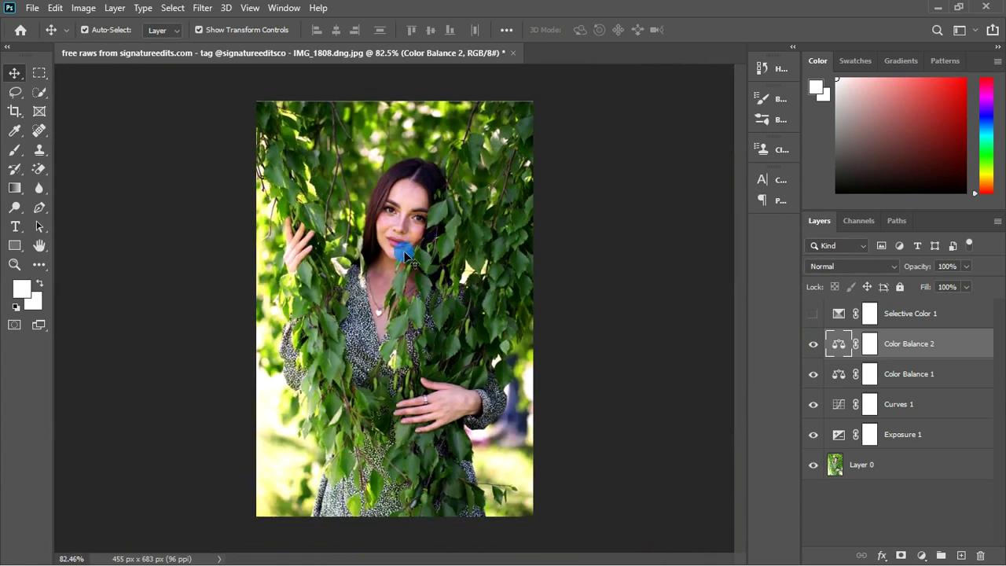
click(814, 314)
click(839, 315)
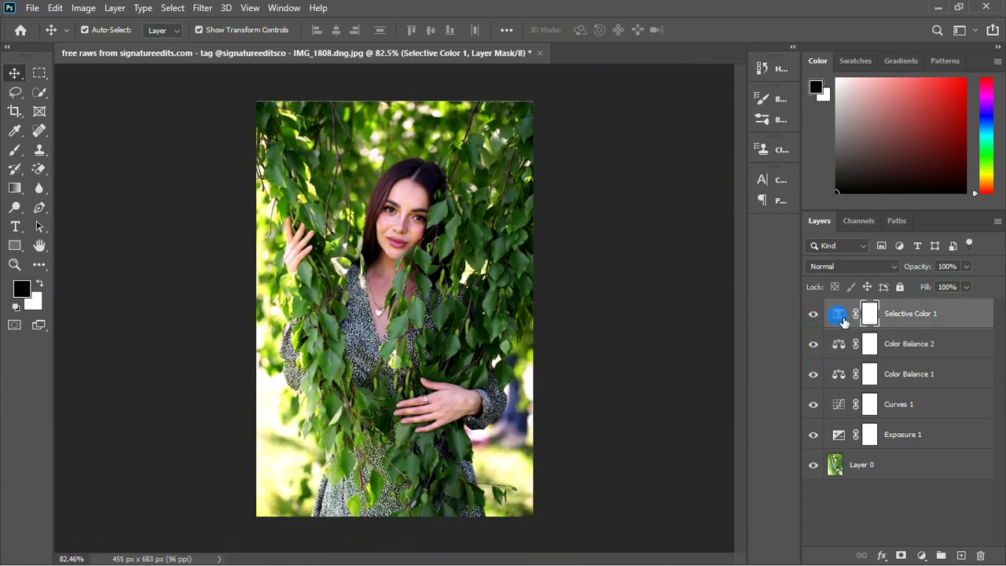
Step: In Selective Color 1, choose Reds and experiment with the Cyan slider
double_click(839, 316)
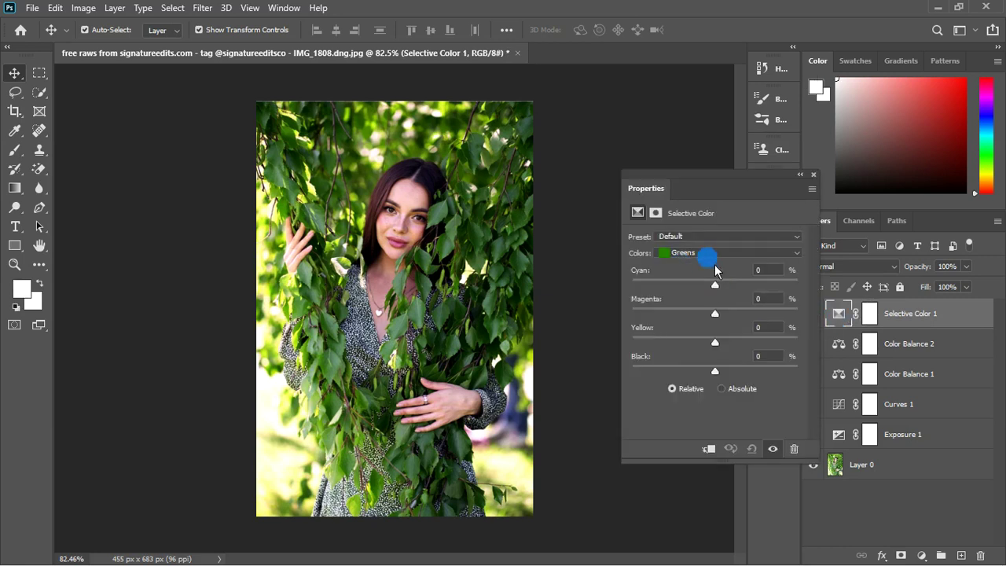
click(707, 256)
click(701, 267)
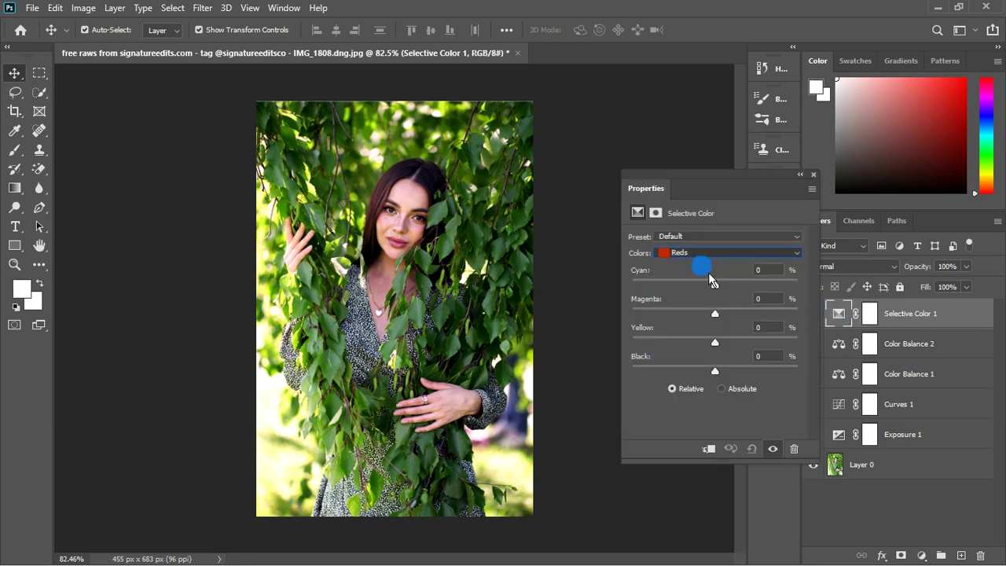
drag(711, 283, 689, 295)
mouse_move(770, 295)
mouse_down()
mouse_move(680, 292)
mouse_move(757, 294)
mouse_up()
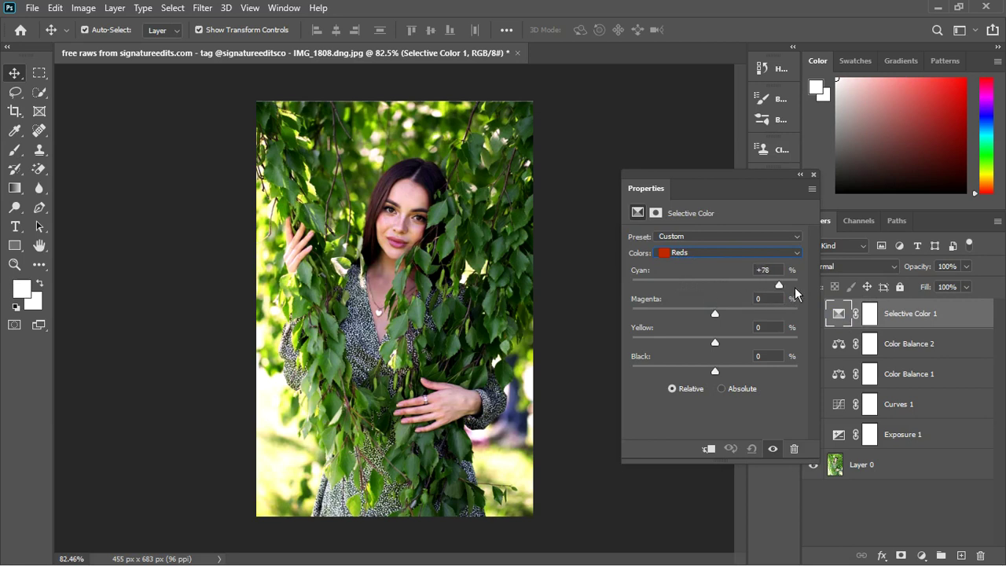
drag(824, 287, 737, 287)
Step: Compare the effect, remove some cyan from the reds, then reset the settings to Default
click(774, 449)
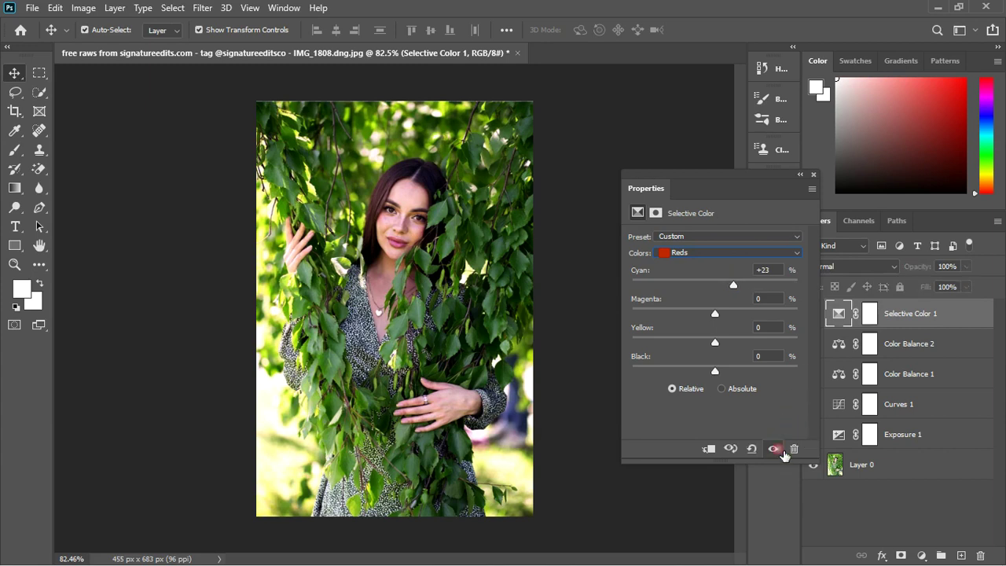
click(774, 449)
drag(716, 293, 742, 371)
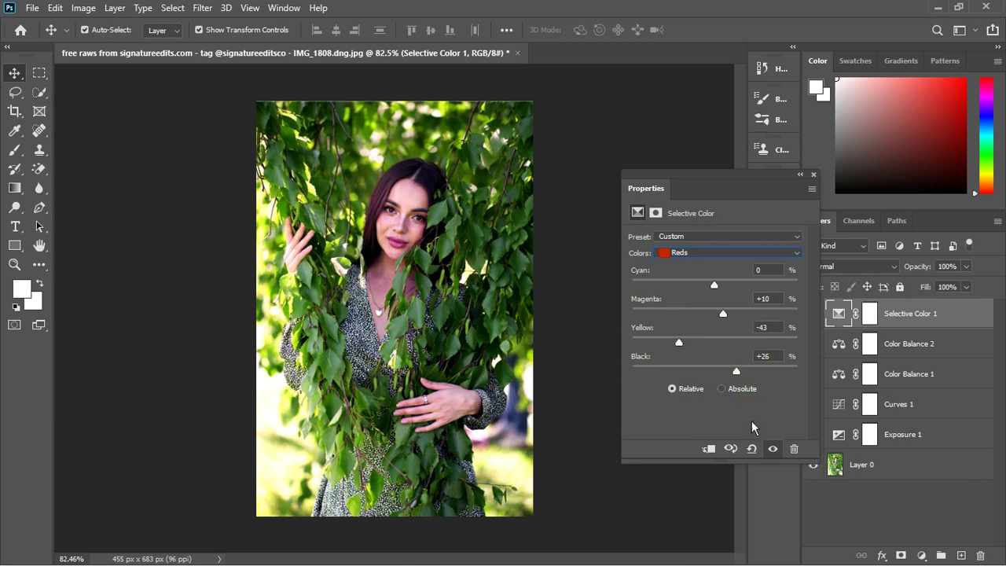
click(752, 449)
click(696, 252)
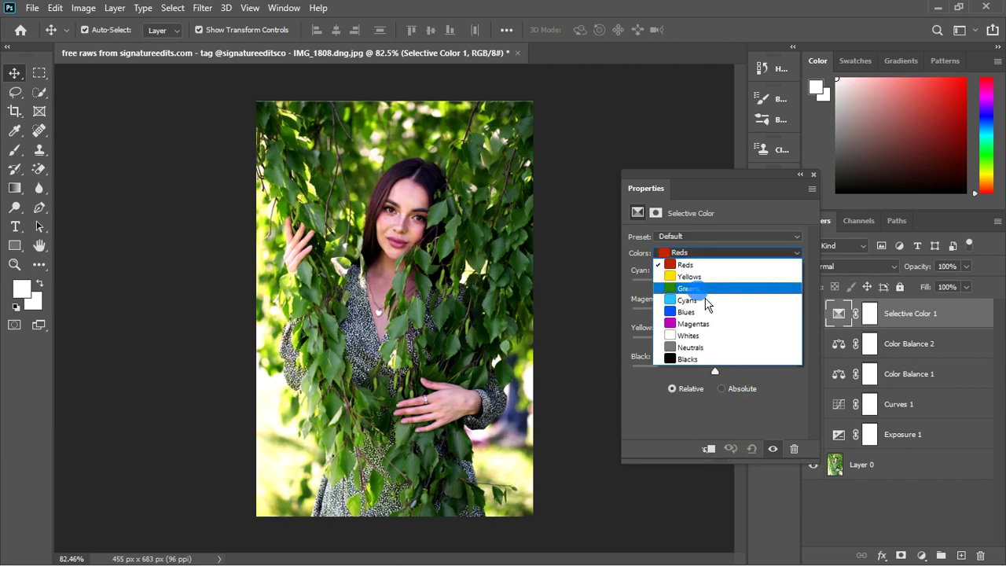
Step: Adjust the Greens range to Cyan +33, Magenta 0, Yellow -100 and Black +32
click(713, 288)
drag(714, 285, 748, 299)
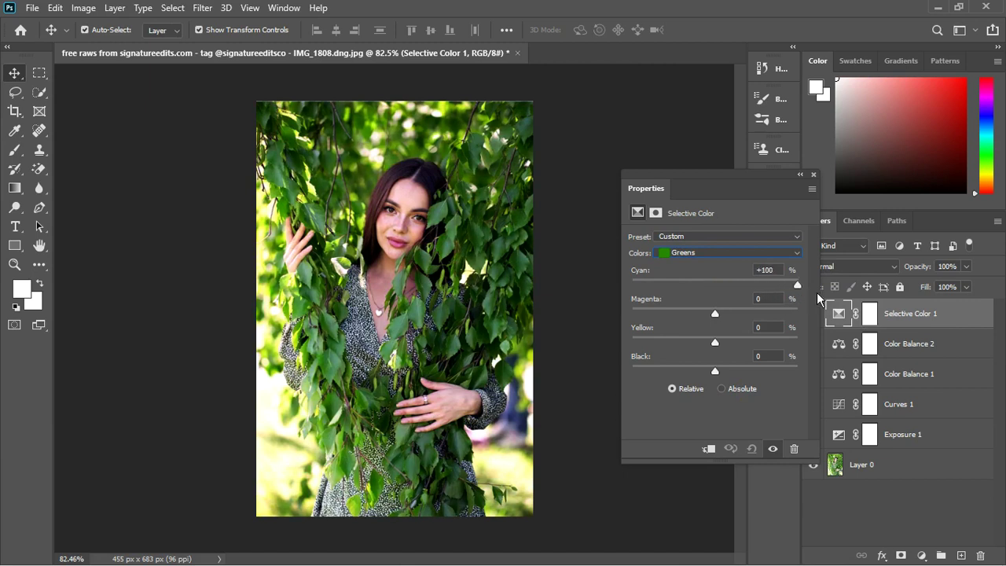
drag(817, 292, 696, 315)
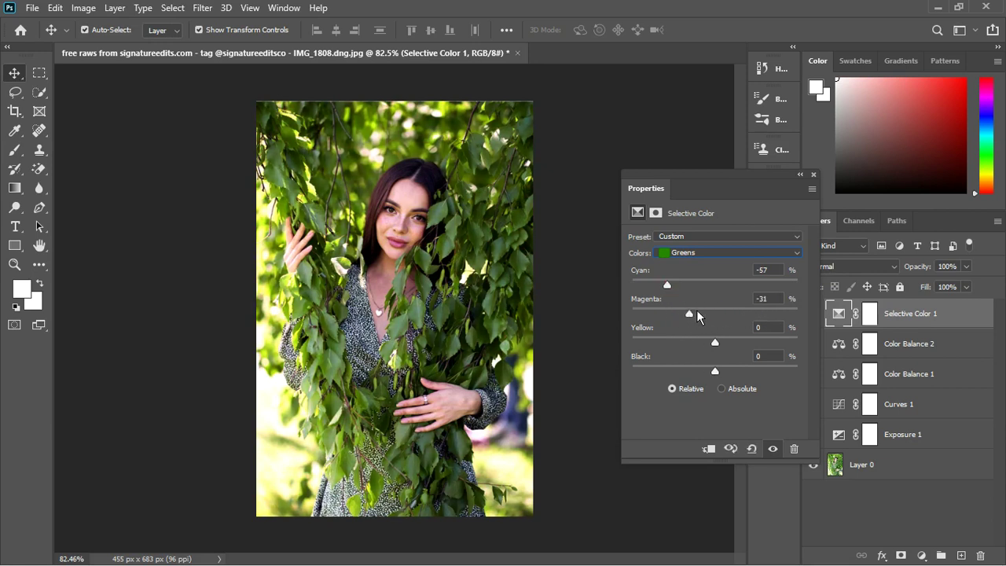
click(760, 299)
text(0)
drag(714, 343, 643, 344)
drag(667, 284, 799, 300)
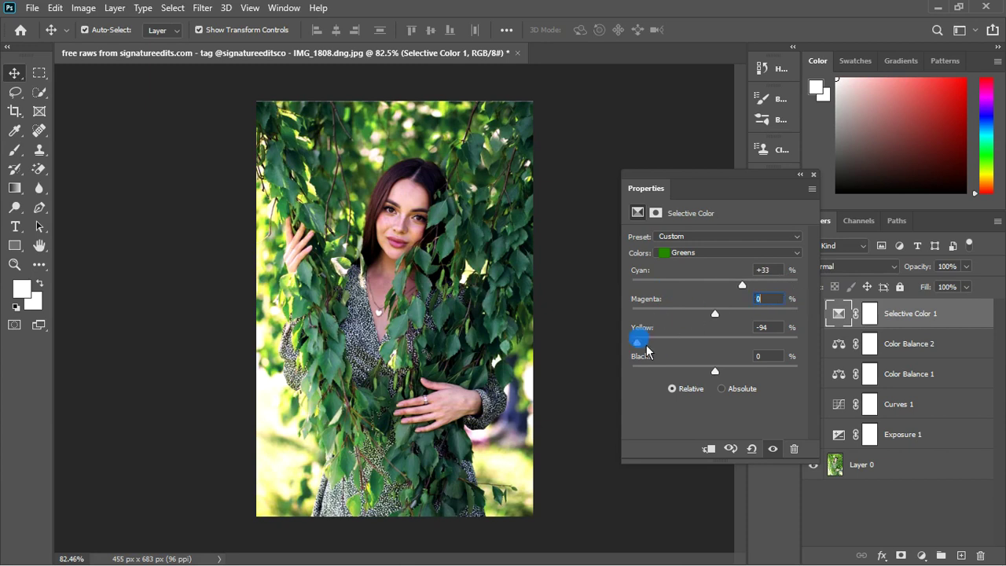
drag(636, 342, 631, 344)
drag(713, 370, 736, 379)
mouse_move(723, 371)
mouse_down()
mouse_move(613, 373)
mouse_move(738, 377)
mouse_up()
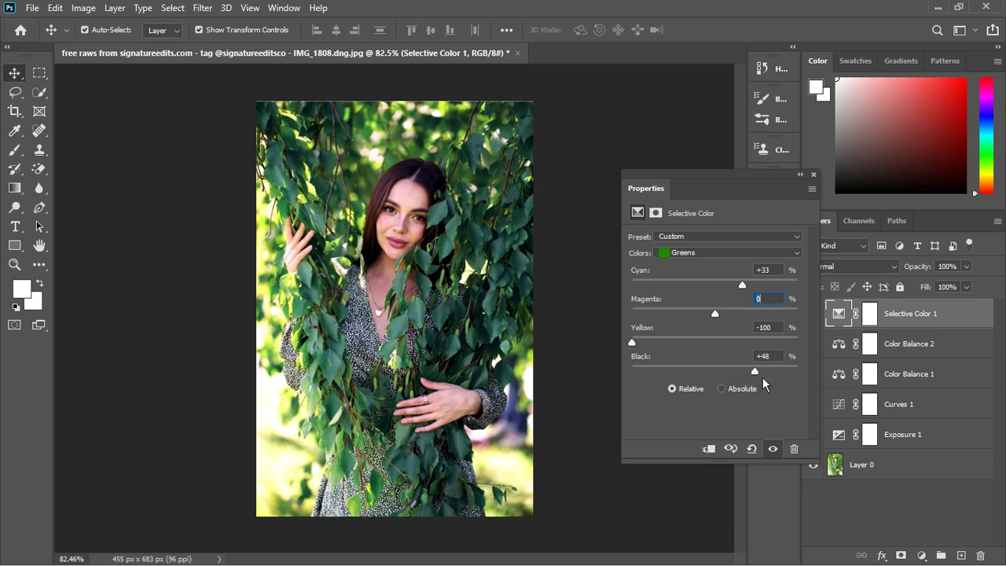
click(714, 251)
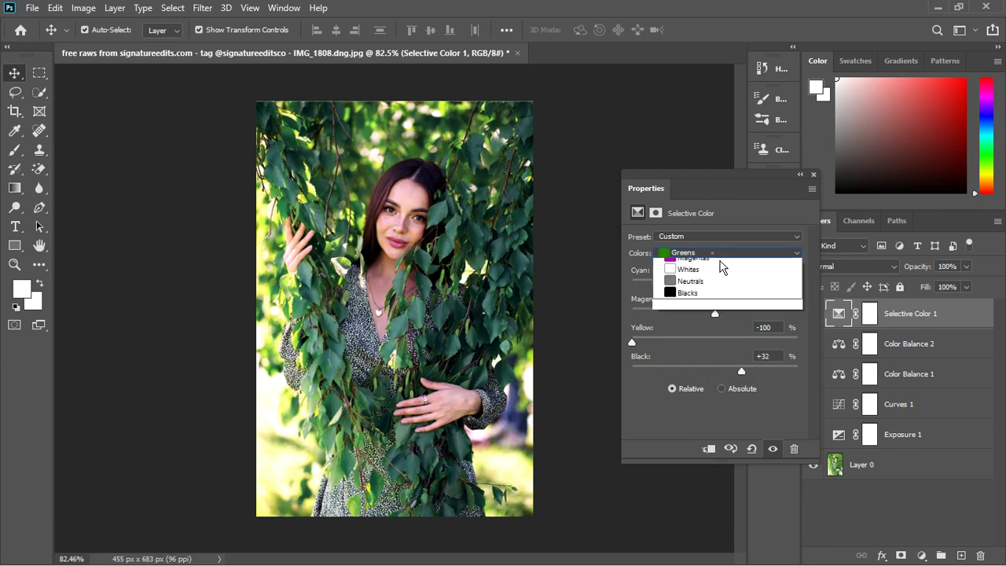
Step: Set the Yellows range to Cyan +41, Magenta +30, Yellow -32 and Black 0
click(699, 277)
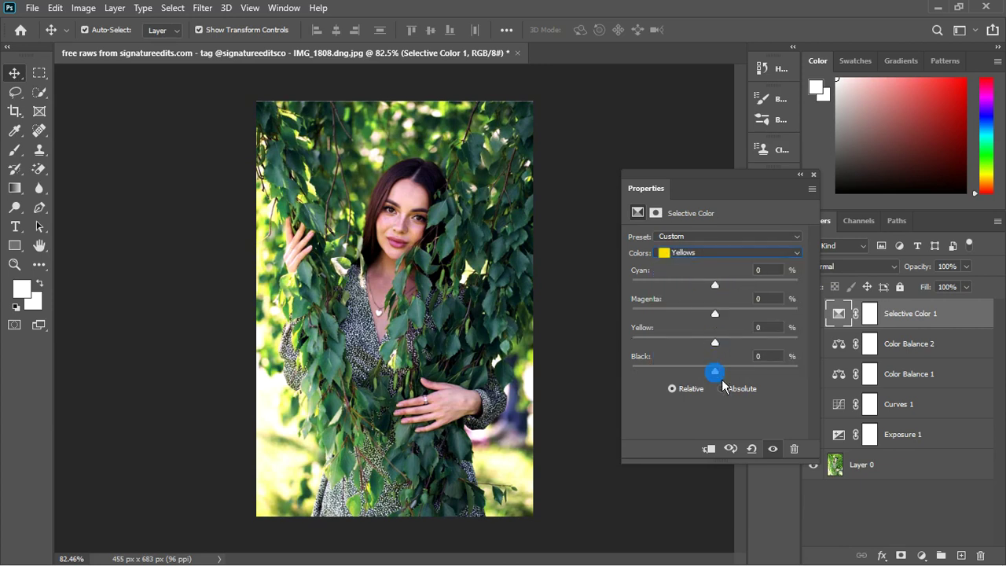
drag(715, 370, 731, 357)
click(763, 356)
key(shift+Tab)
mouse_move(720, 348)
mouse_down()
mouse_move(678, 346)
mouse_move(704, 349)
mouse_up()
drag(715, 313, 689, 313)
drag(697, 342, 688, 348)
click(696, 343)
mouse_move(694, 343)
mouse_down()
mouse_move(687, 353)
mouse_move(693, 347)
mouse_up()
drag(717, 285, 650, 291)
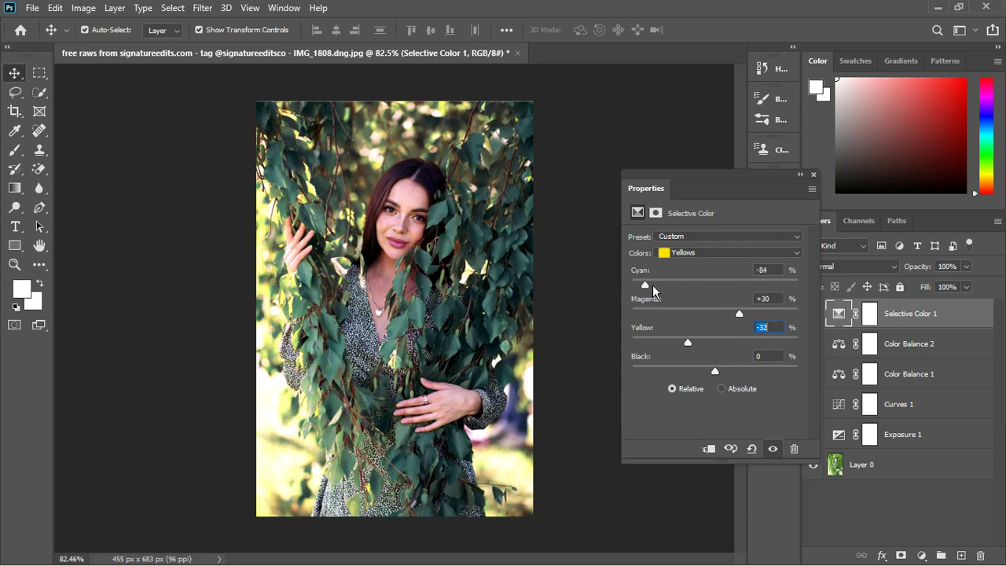
drag(652, 285, 671, 305)
drag(671, 300, 603, 298)
drag(636, 287, 760, 295)
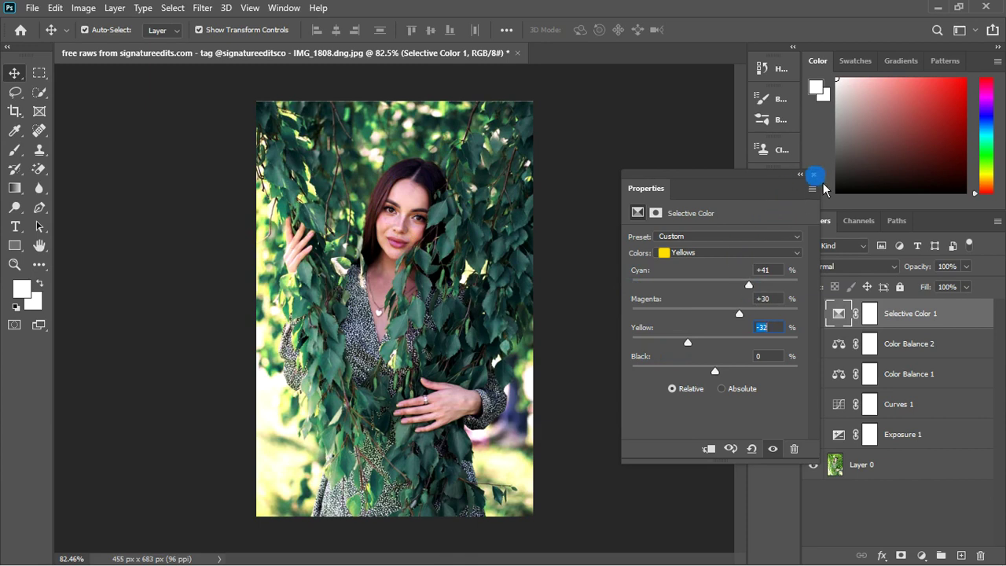
Step: Switch Selective Color to Reds and raise the Reds' Black amount after trial values
click(724, 252)
click(685, 264)
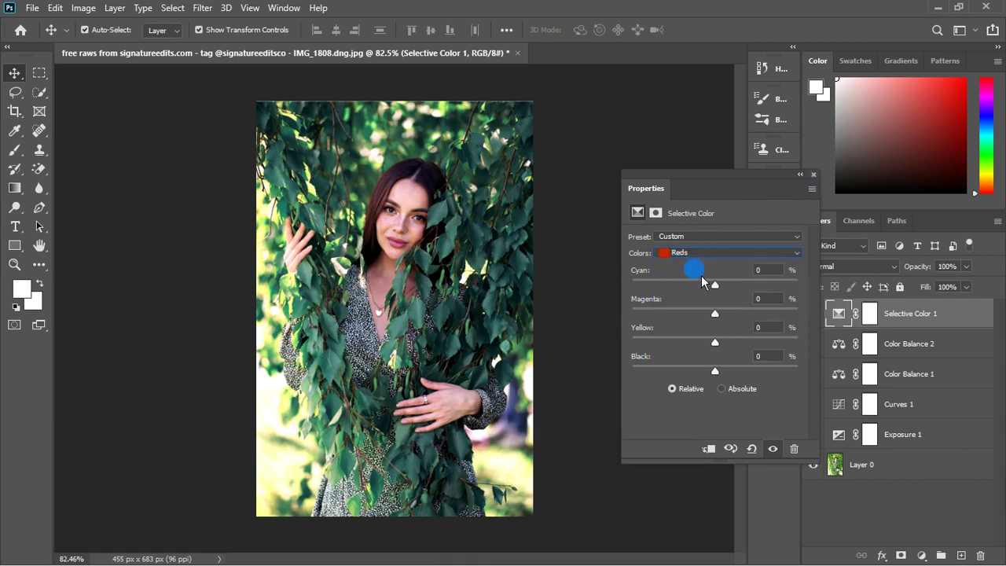
mouse_move(723, 290)
mouse_down()
mouse_move(648, 285)
mouse_move(737, 285)
mouse_move(726, 285)
mouse_up()
text(0)
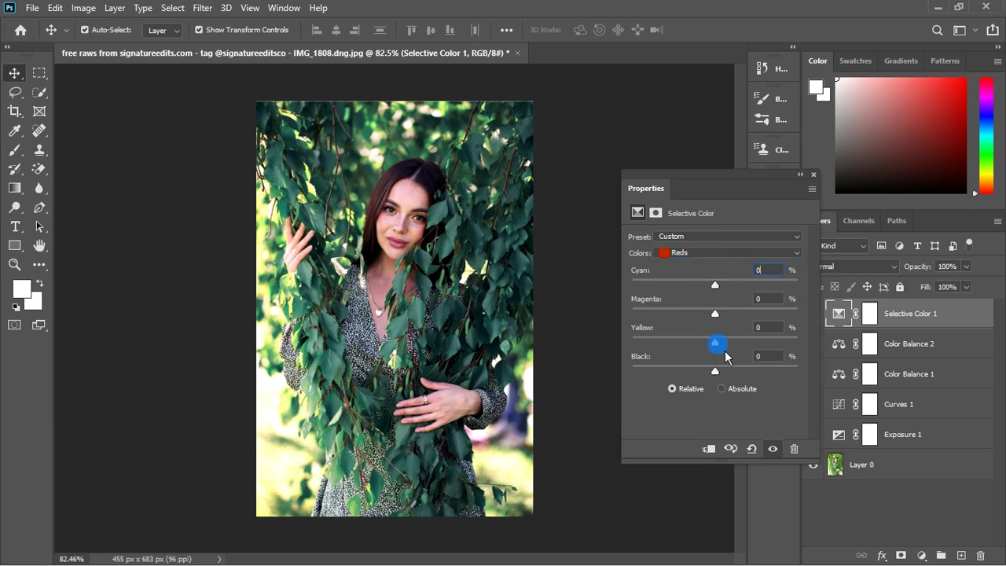
click(715, 370)
drag(714, 371, 693, 375)
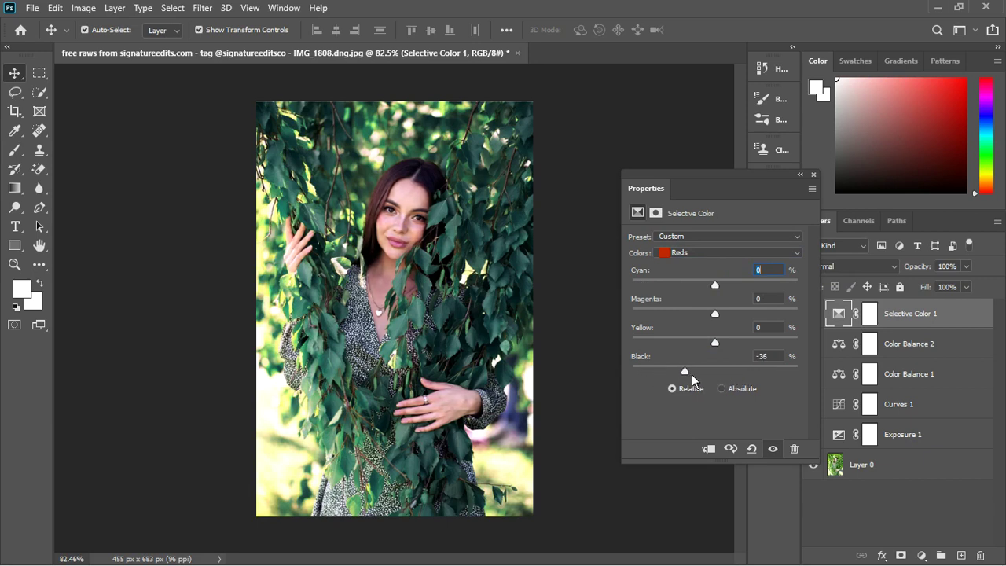
click(760, 356)
text(0)
drag(724, 387, 698, 377)
drag(695, 377, 724, 377)
click(715, 371)
click(770, 357)
click(716, 370)
drag(725, 378, 729, 380)
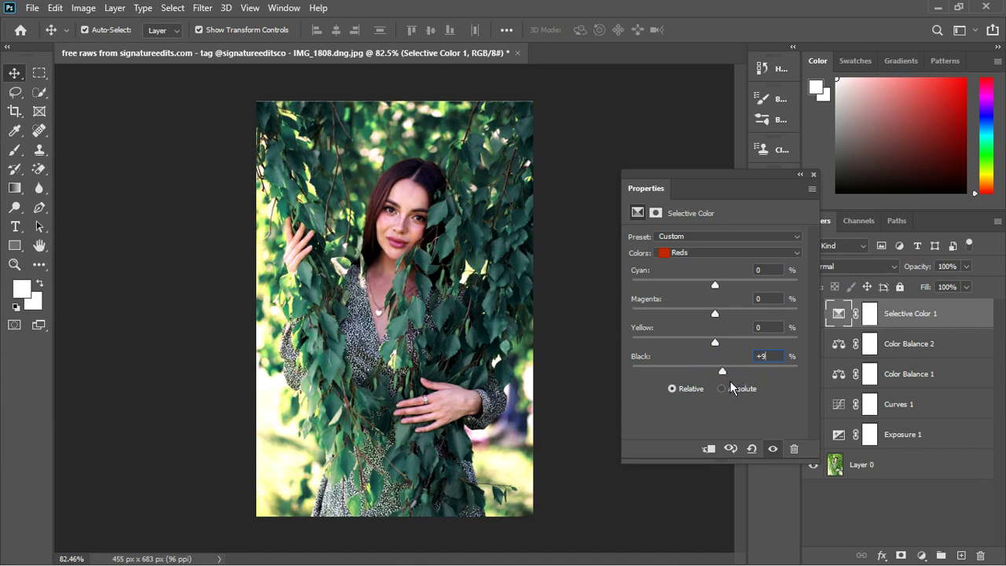
Step: Set the Reds' Yellow and Magenta to +5 and reset its Cyan to 0
mouse_move(714, 342)
mouse_down()
mouse_move(737, 343)
mouse_move(692, 351)
mouse_move(734, 352)
mouse_move(725, 352)
mouse_up()
drag(729, 351, 729, 350)
drag(713, 315, 727, 351)
click(756, 327)
mouse_move(718, 288)
mouse_down()
mouse_move(736, 288)
mouse_move(637, 289)
mouse_move(777, 279)
mouse_move(720, 278)
mouse_move(720, 287)
mouse_up()
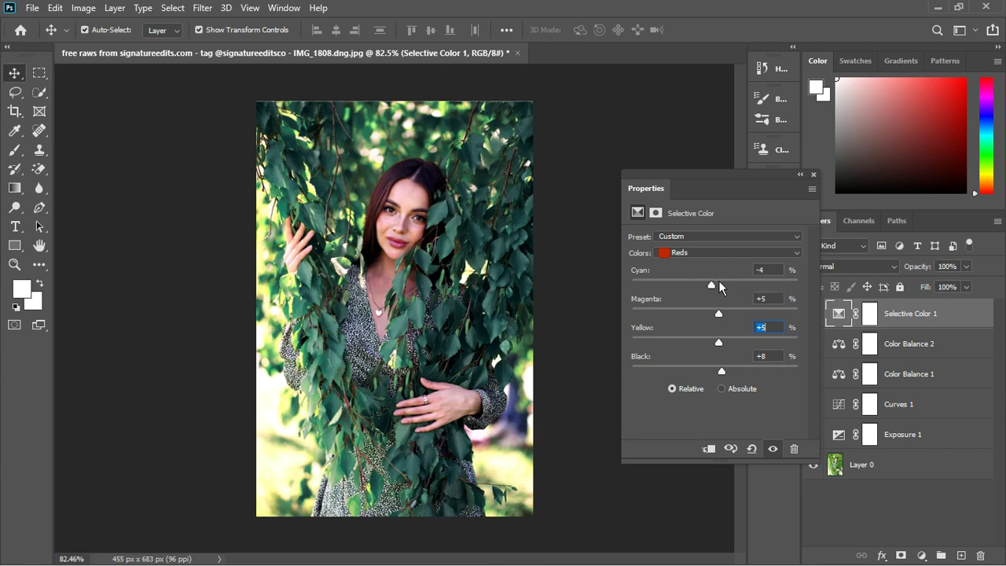
click(758, 270)
text(0)
click(649, 311)
Step: Compare Selective Color 1 on and off and close its settings
click(773, 448)
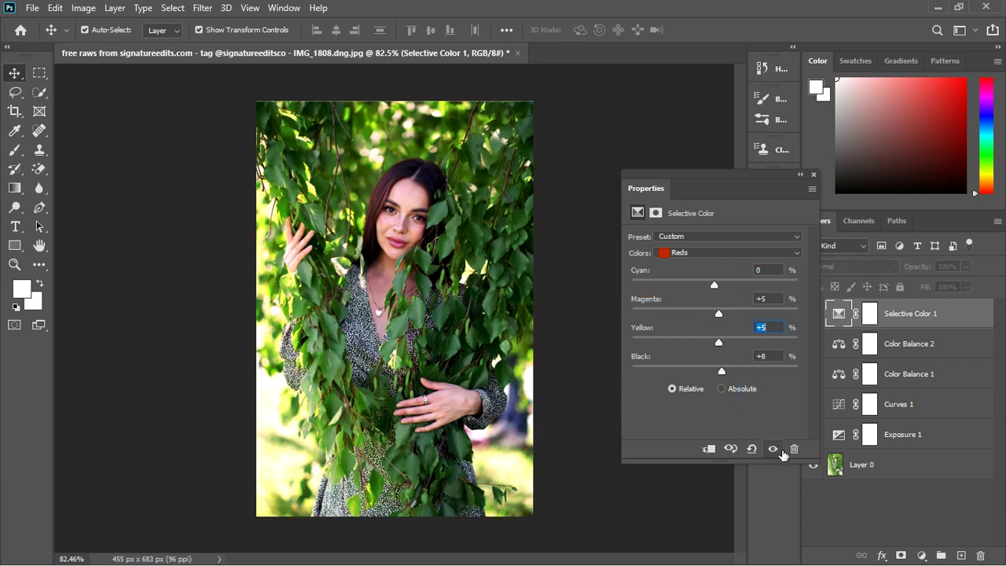
click(775, 449)
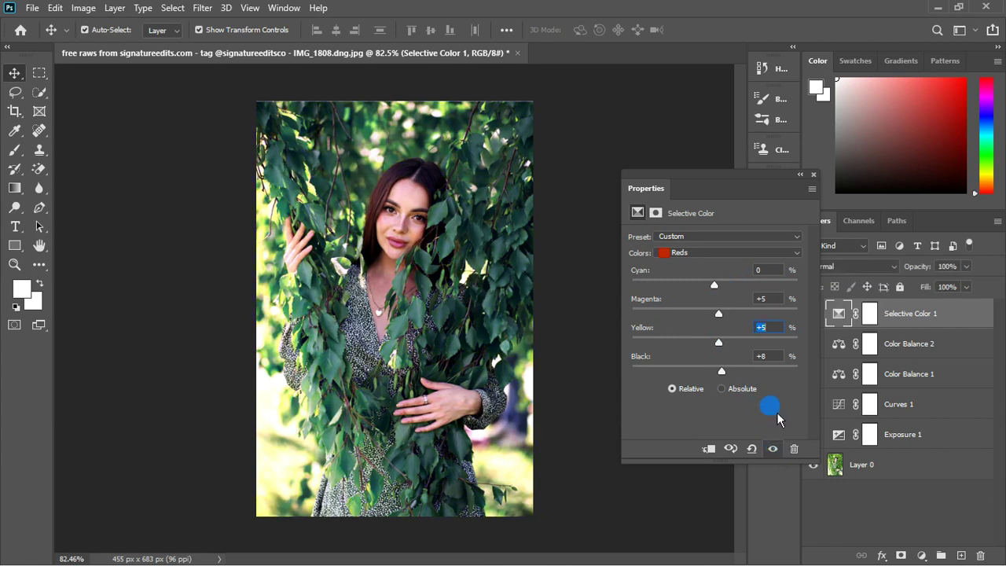
click(815, 174)
click(814, 314)
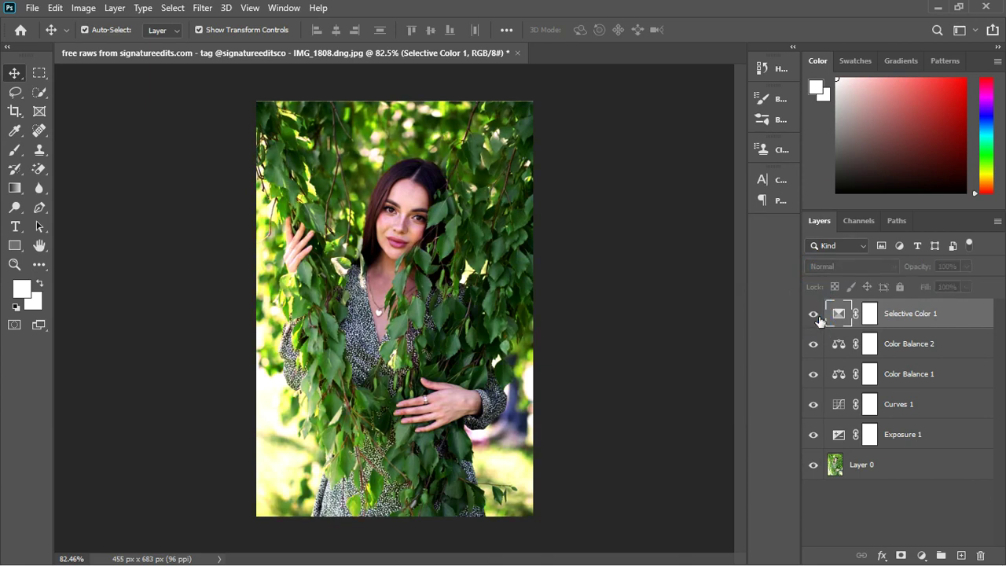
click(813, 315)
ctrl+click(395, 265)
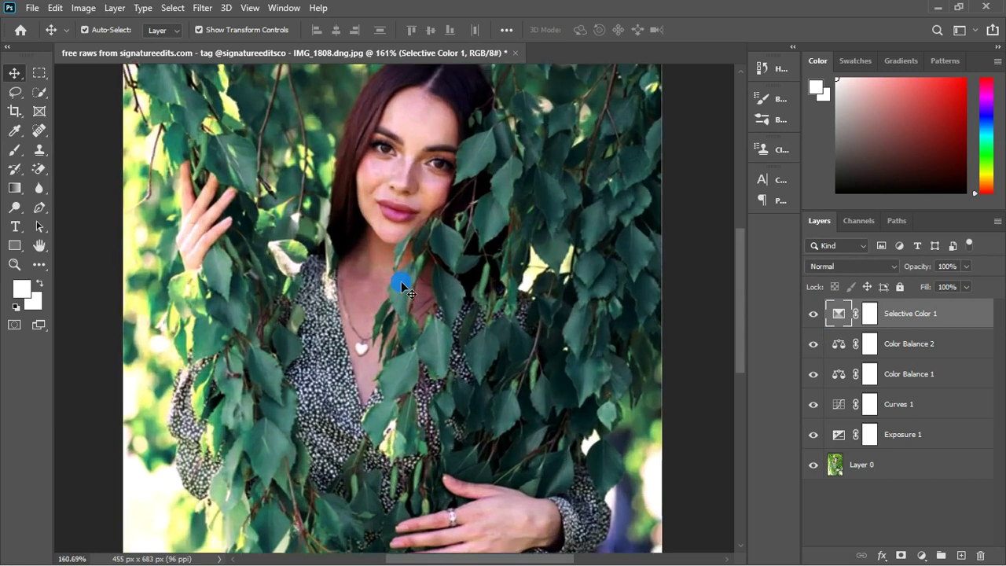
alt+click(400, 284)
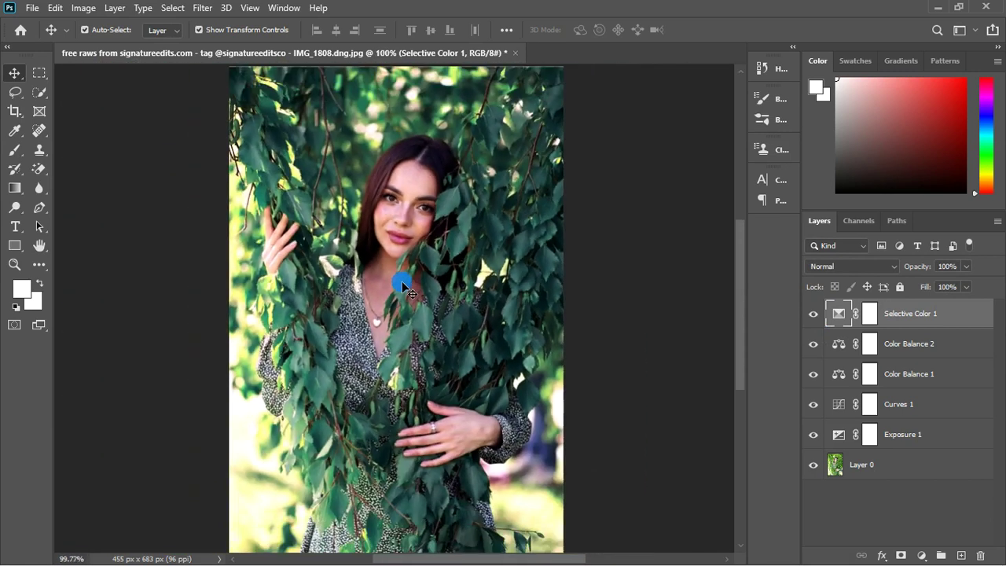
drag(403, 286, 403, 286)
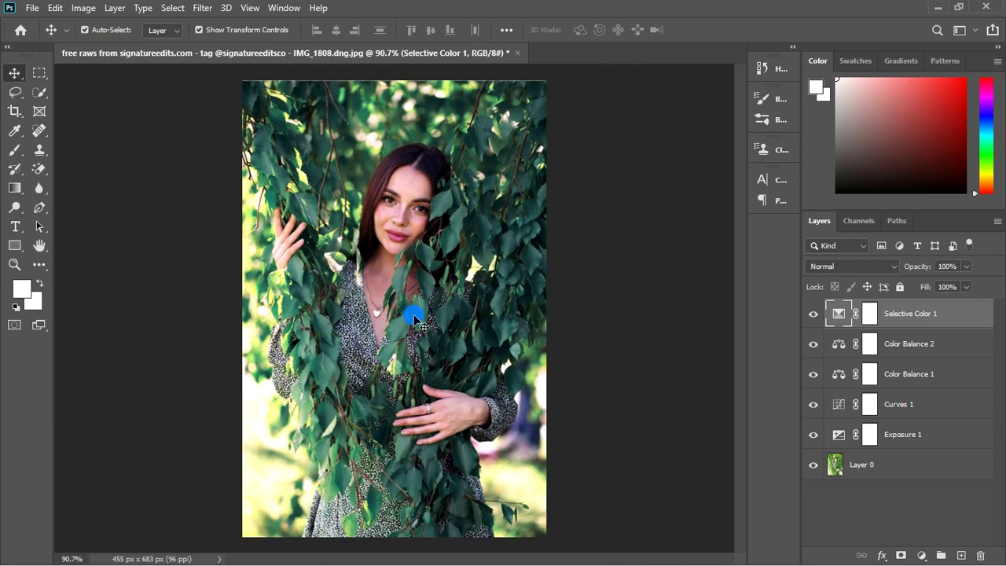
drag(381, 257, 468, 304)
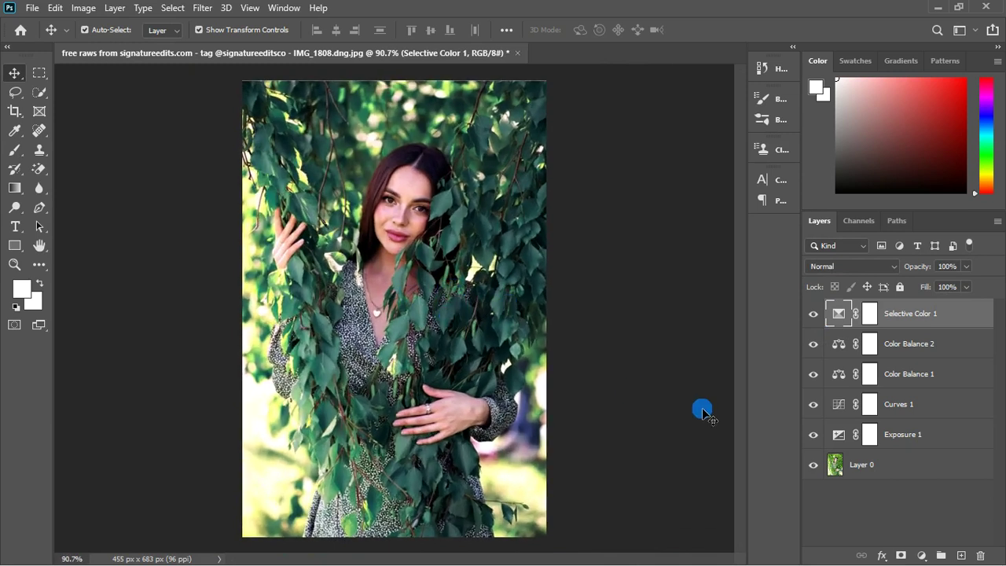
click(814, 405)
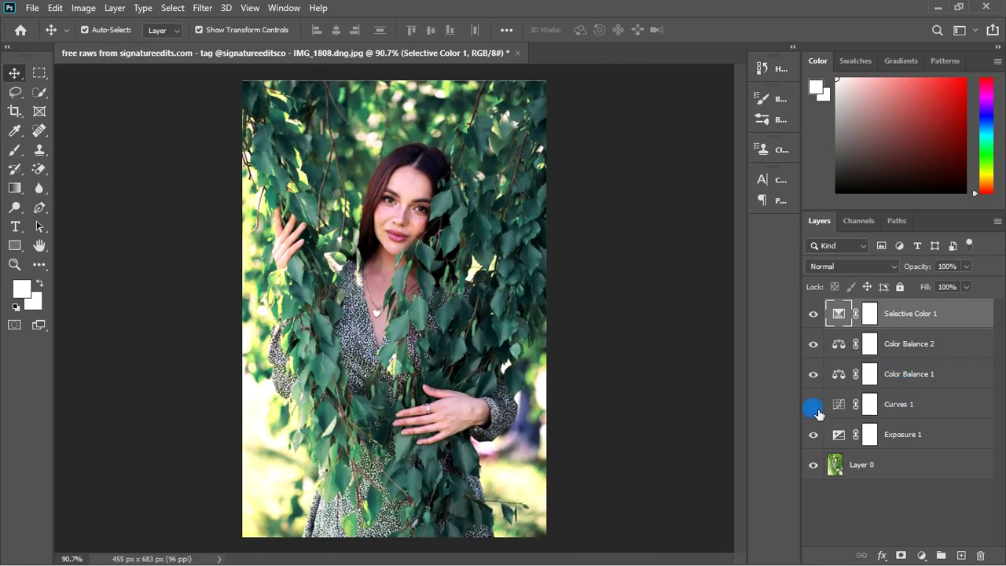
click(815, 407)
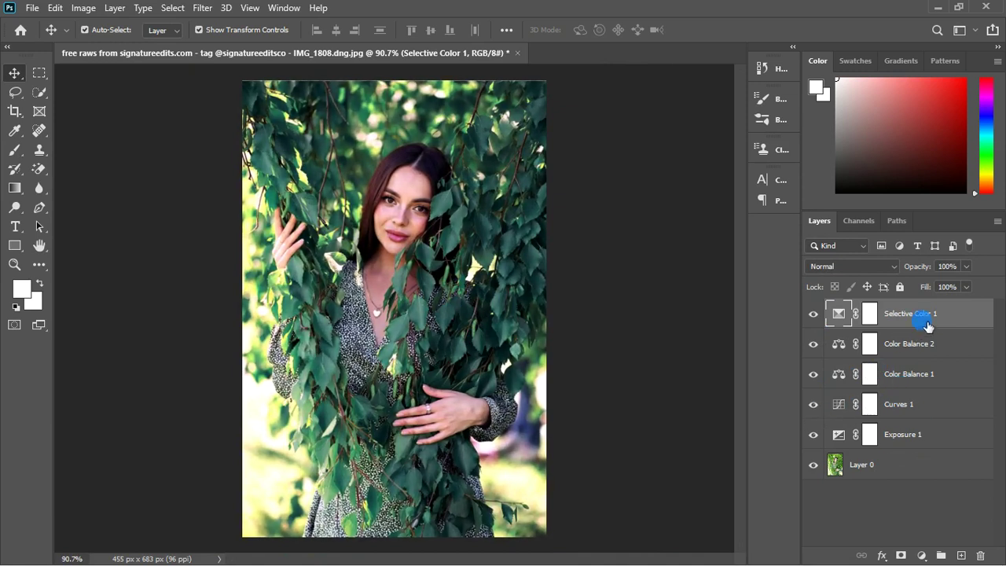
click(922, 555)
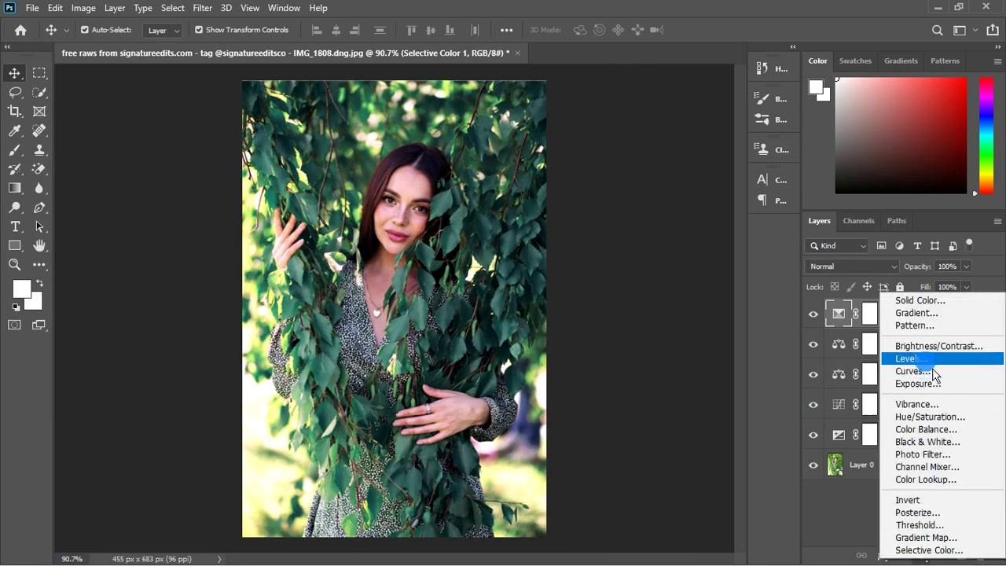
click(932, 363)
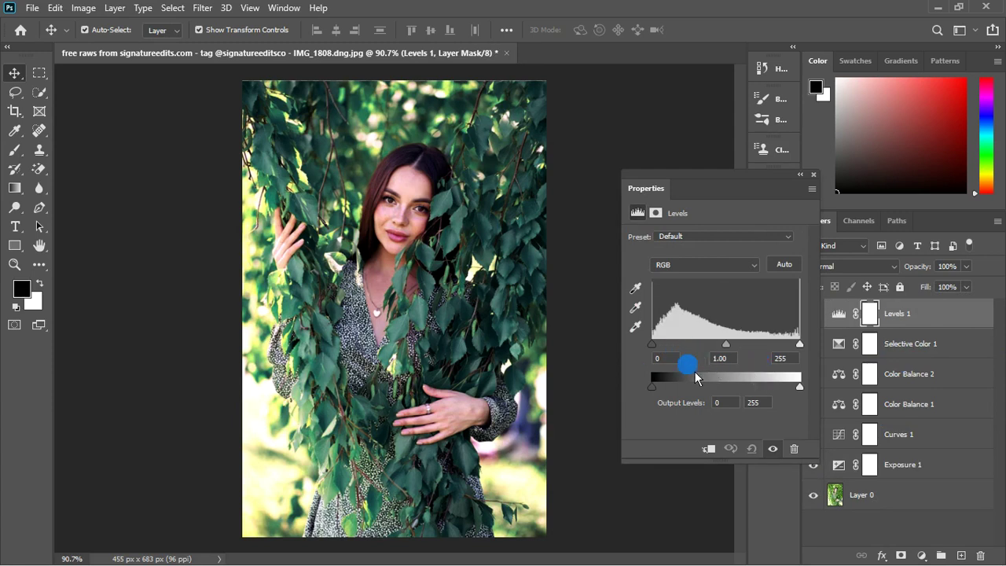
mouse_move(652, 386)
mouse_down()
mouse_move(703, 393)
mouse_move(642, 393)
mouse_up()
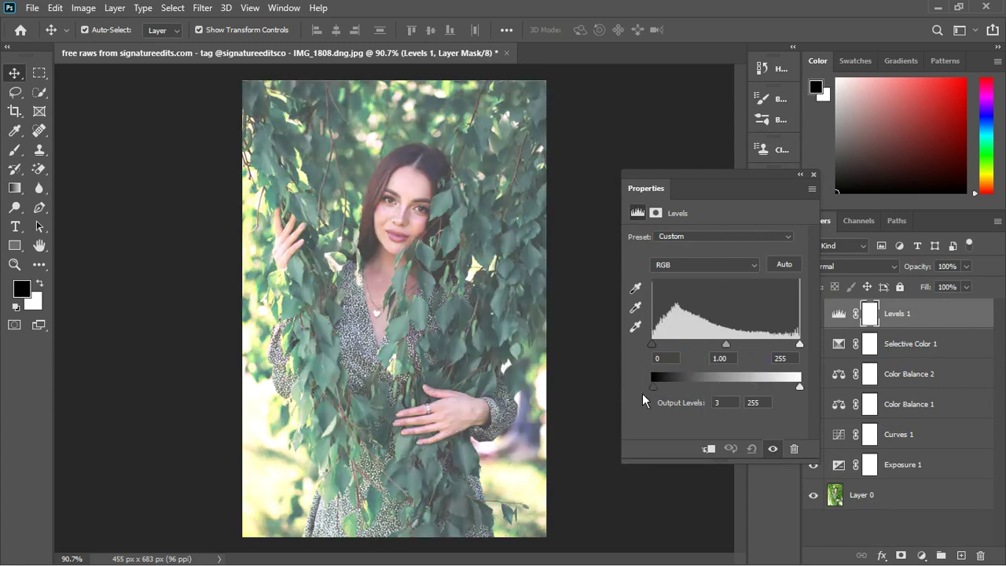
click(709, 398)
mouse_move(803, 391)
mouse_down()
mouse_move(791, 391)
mouse_move(801, 387)
mouse_up()
mouse_move(799, 345)
mouse_down()
mouse_move(778, 344)
mouse_move(802, 344)
mouse_up()
mouse_move(652, 344)
mouse_down()
mouse_move(665, 344)
mouse_move(652, 363)
mouse_up()
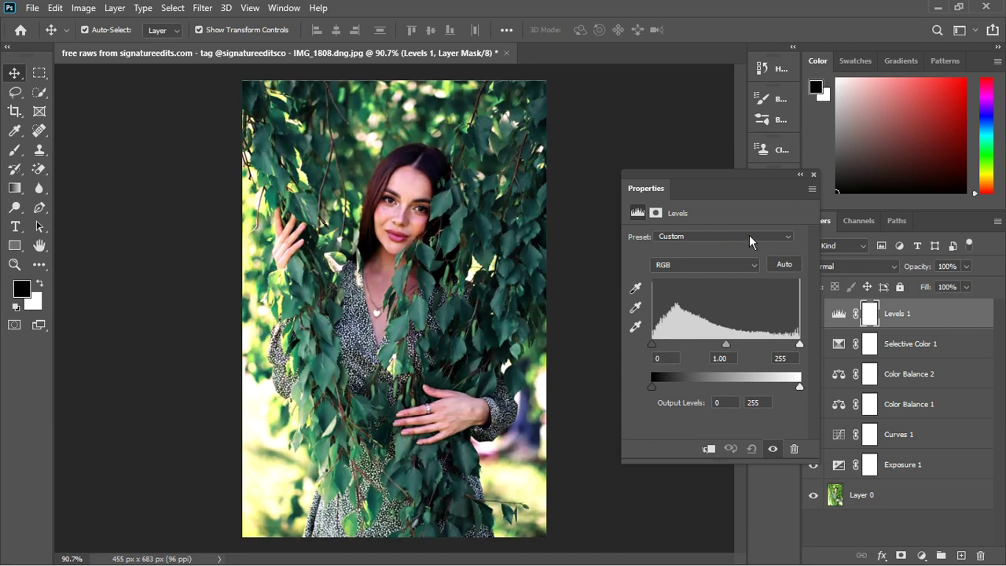
click(814, 178)
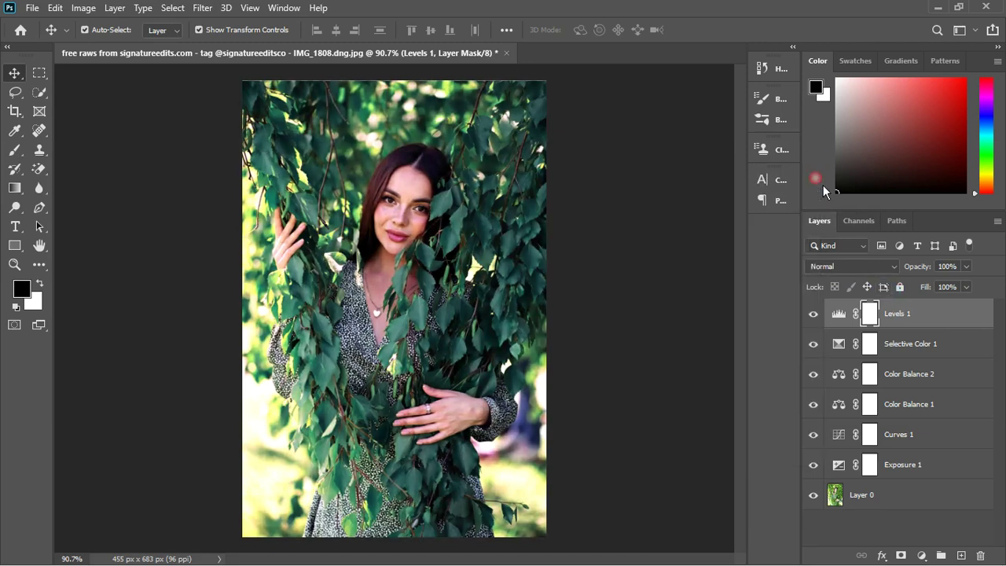
click(924, 319)
key(Delete)
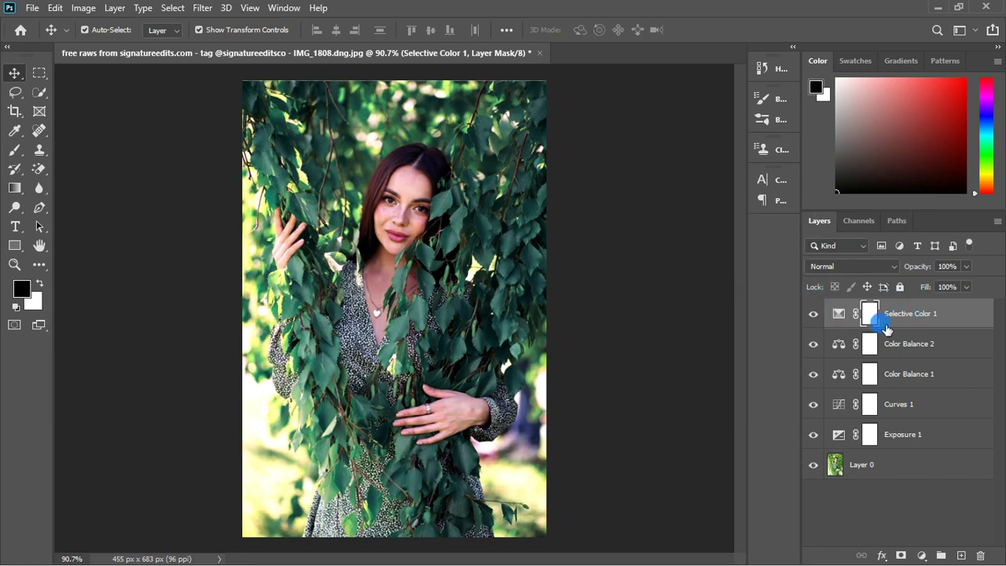
Step: Add a Curves layer with RGB points at 69/60 and 161/161 to deepen shadows
click(921, 555)
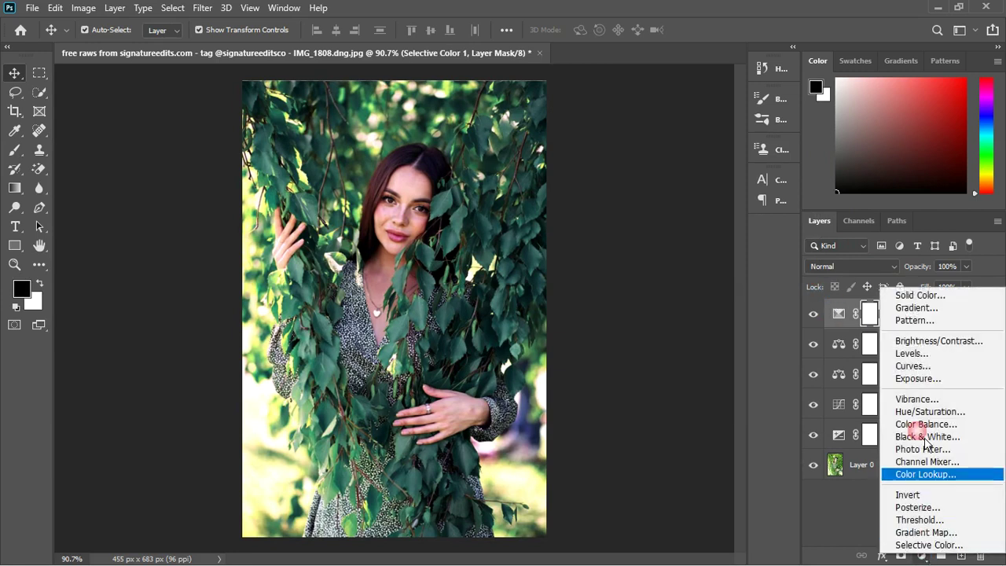
click(926, 375)
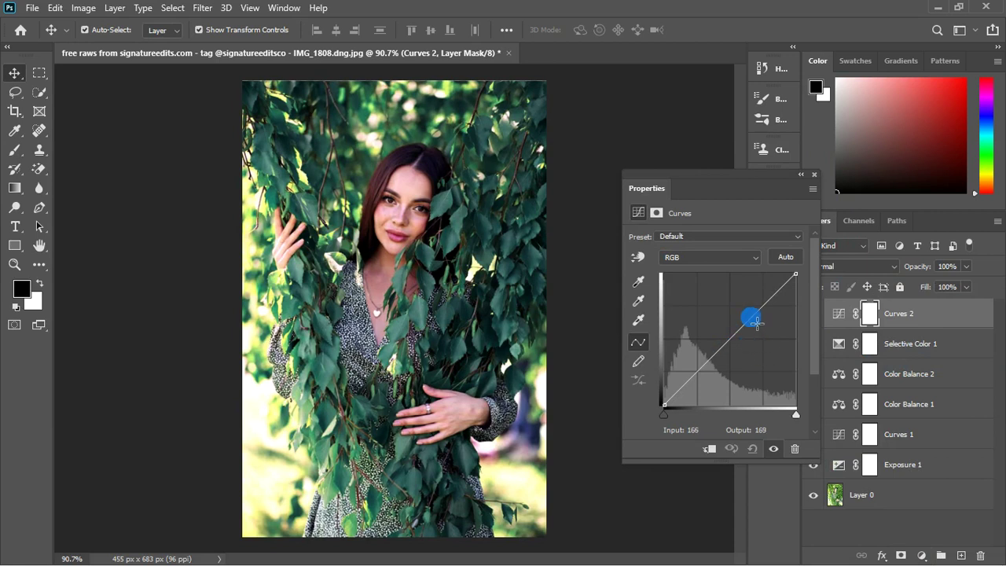
drag(741, 329, 747, 328)
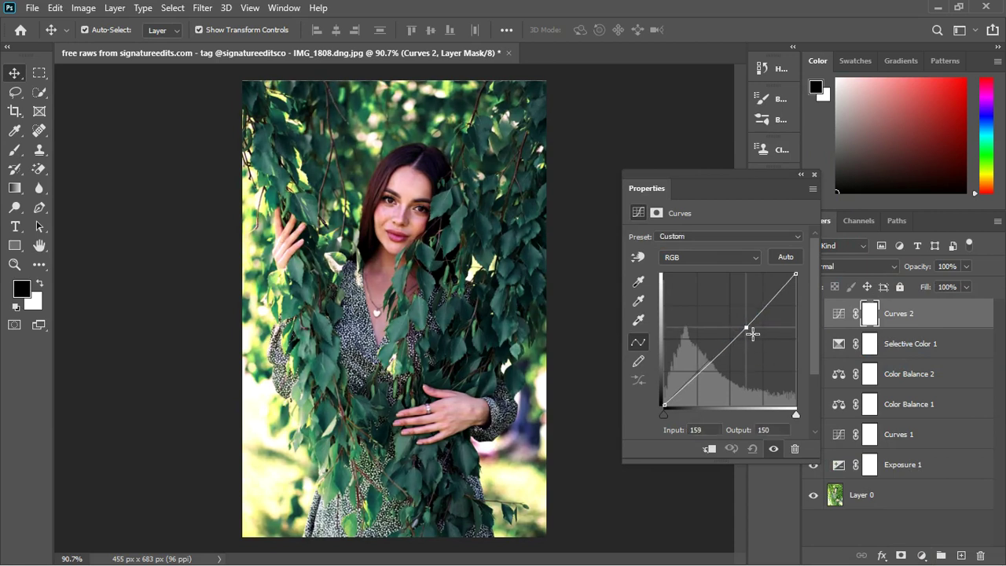
mouse_move(752, 334)
mouse_down()
mouse_move(718, 354)
mouse_move(748, 322)
mouse_up()
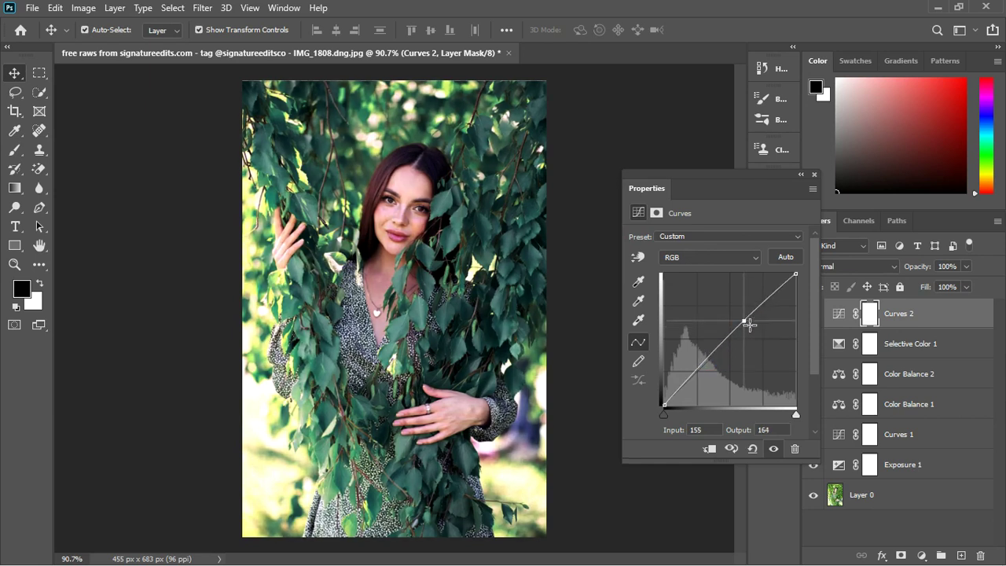
drag(699, 364, 705, 380)
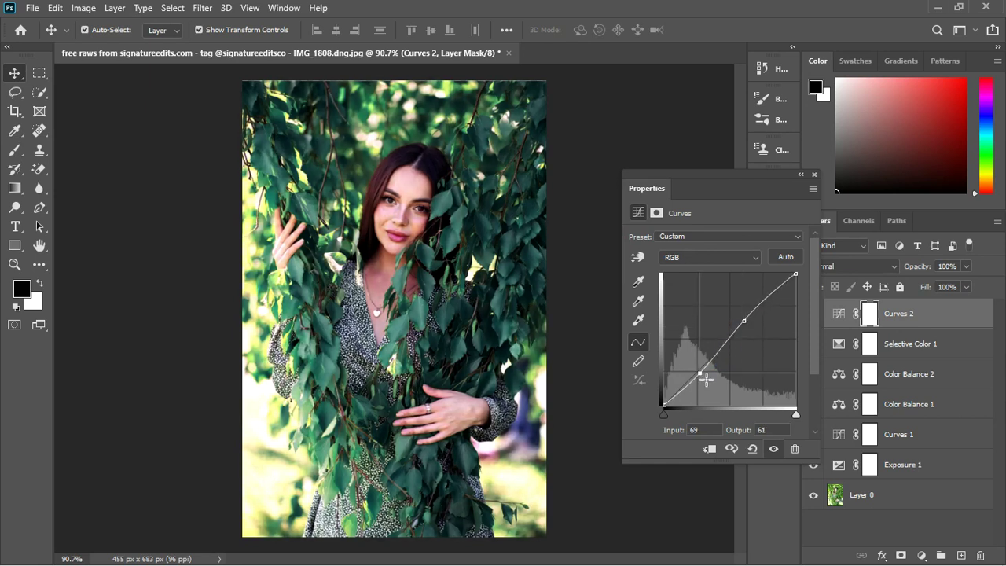
click(744, 322)
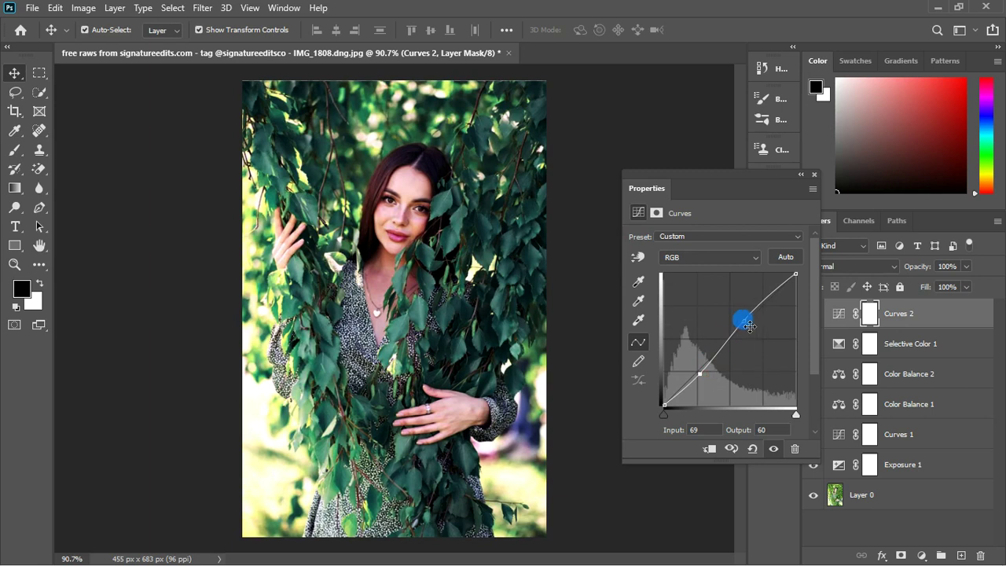
drag(752, 329, 753, 330)
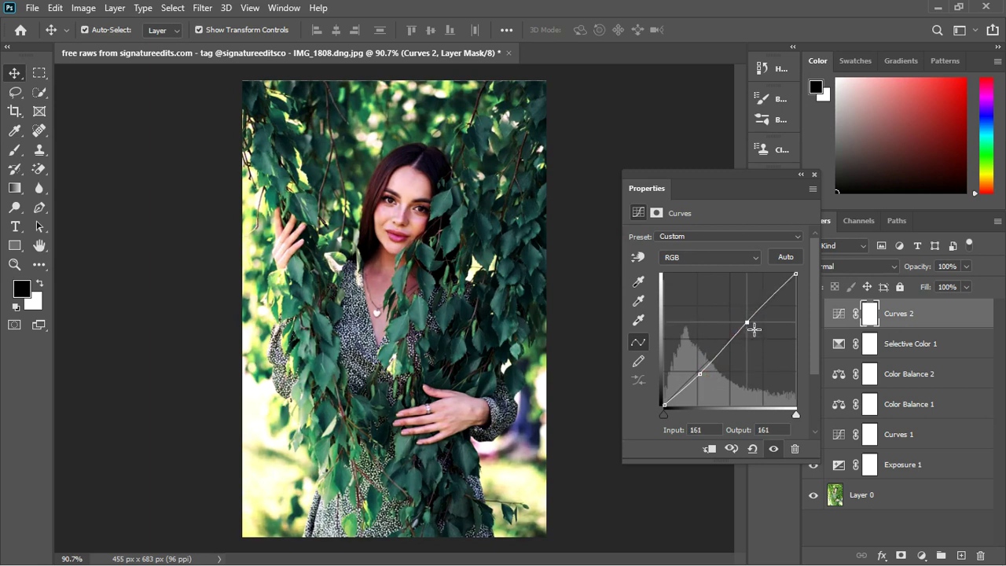
Step: Close the Curves settings and toggle Curves 2 to compare its effect
click(814, 174)
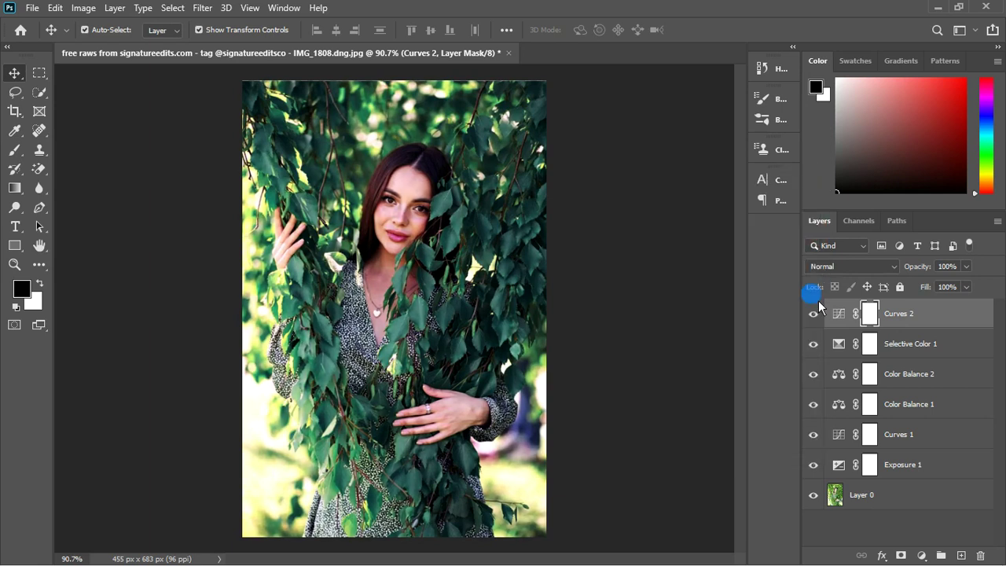
click(816, 314)
click(814, 314)
click(815, 316)
Step: Lower Curves 2's Fill slightly and its Opacity to 11%, then zoom to inspect
click(898, 314)
click(966, 287)
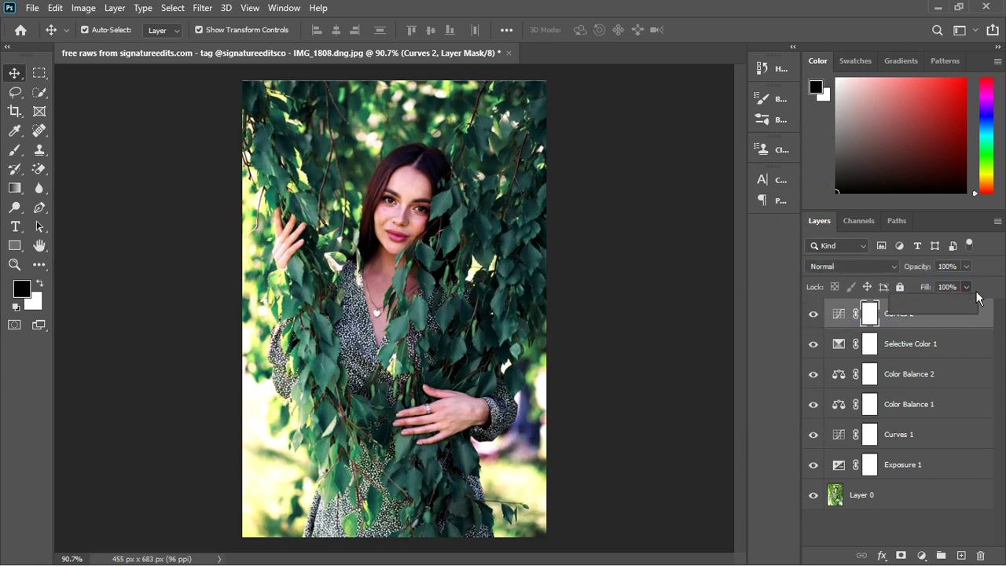
drag(944, 307, 941, 307)
click(965, 266)
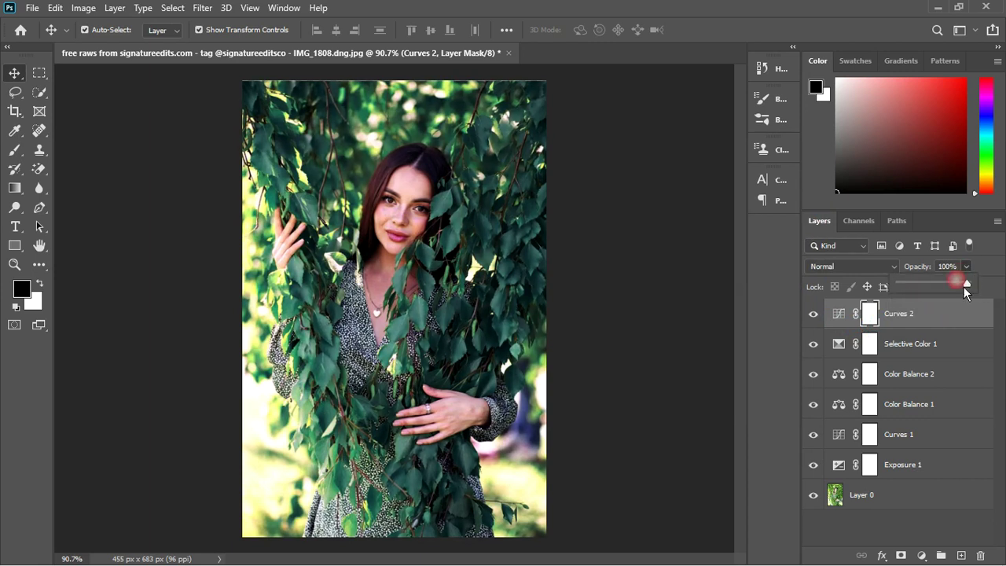
drag(922, 287, 914, 289)
scroll(497, 326, down, 2)
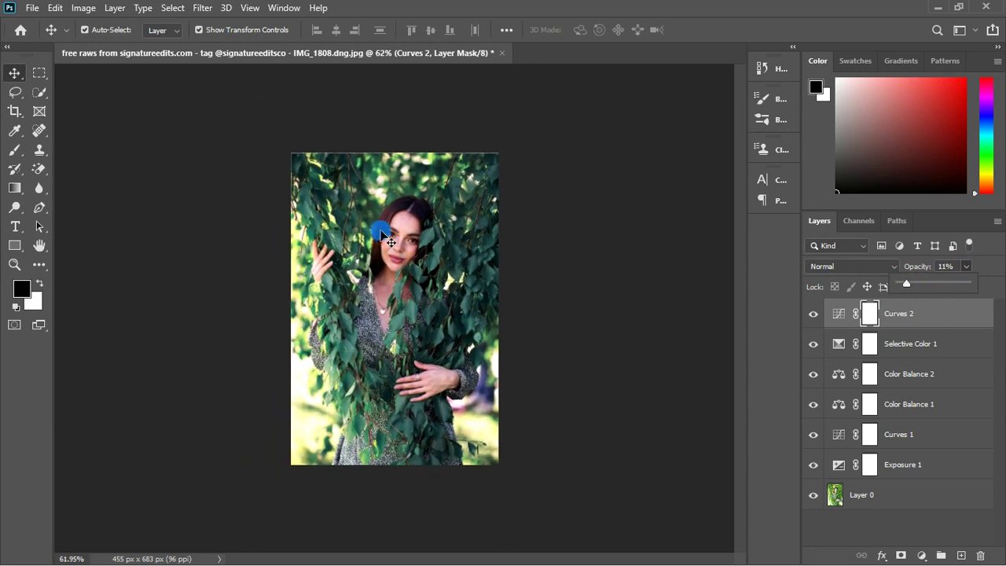
scroll(385, 242, up, 3)
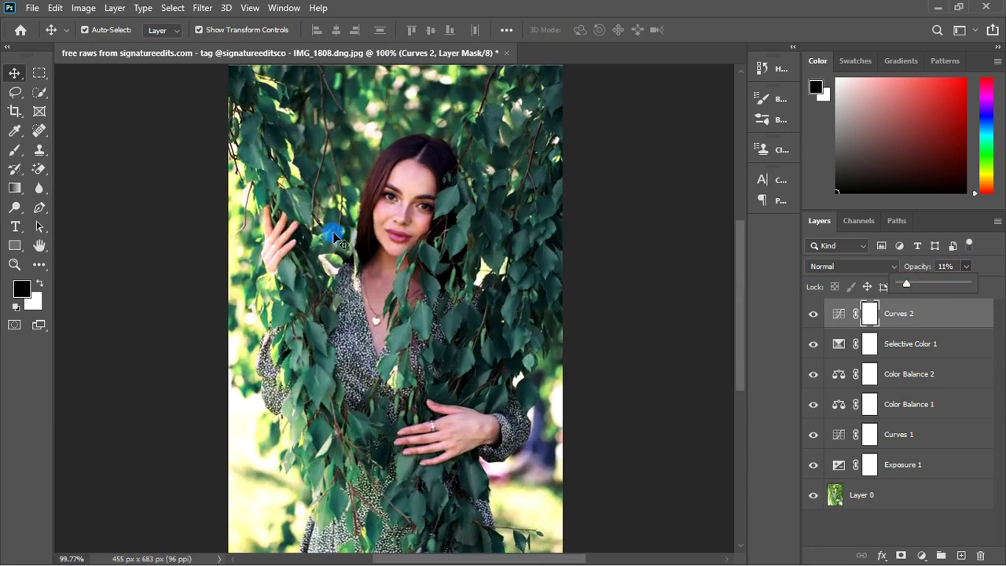
scroll(369, 251, down, 2)
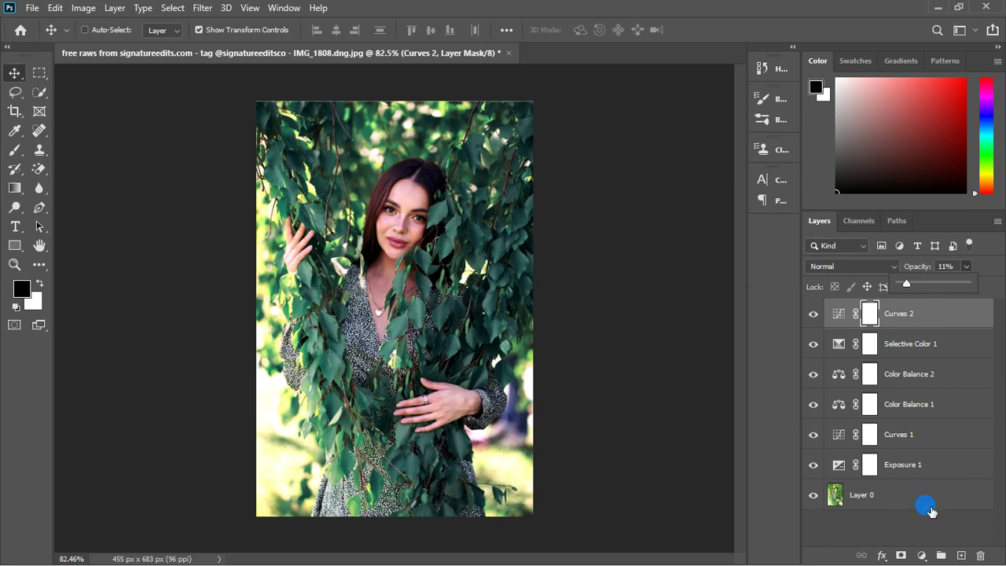
Step: Stamp visible layers into Layer 1 and group Curves 2 through Exposure 1 into Group 1
key(ctrl+shift+alt+e)
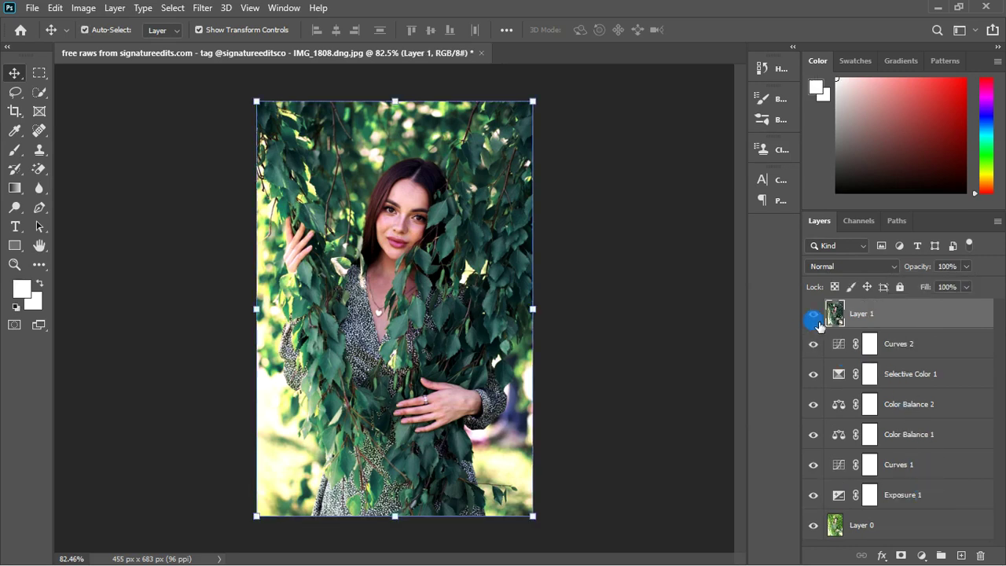
click(919, 349)
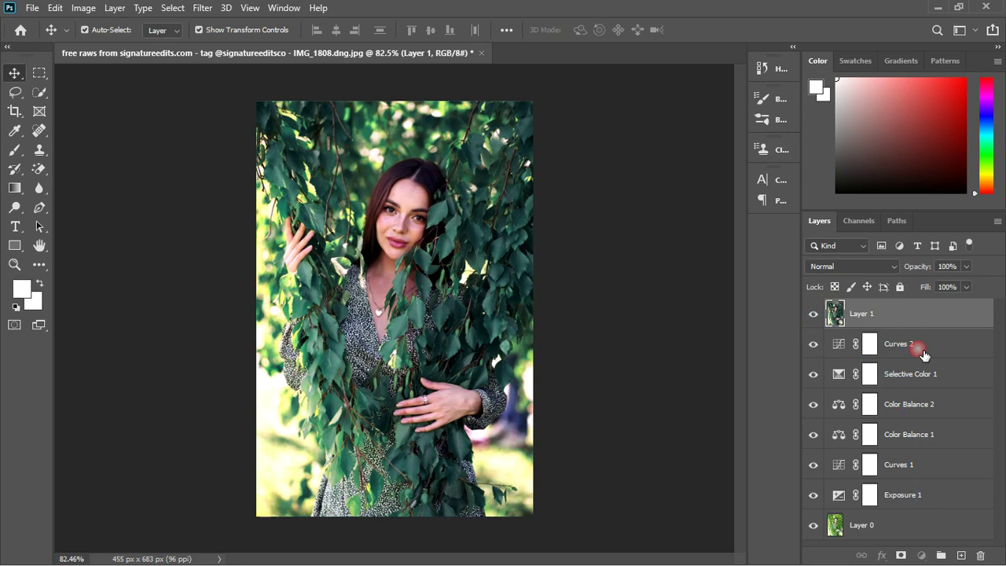
shift+click(923, 525)
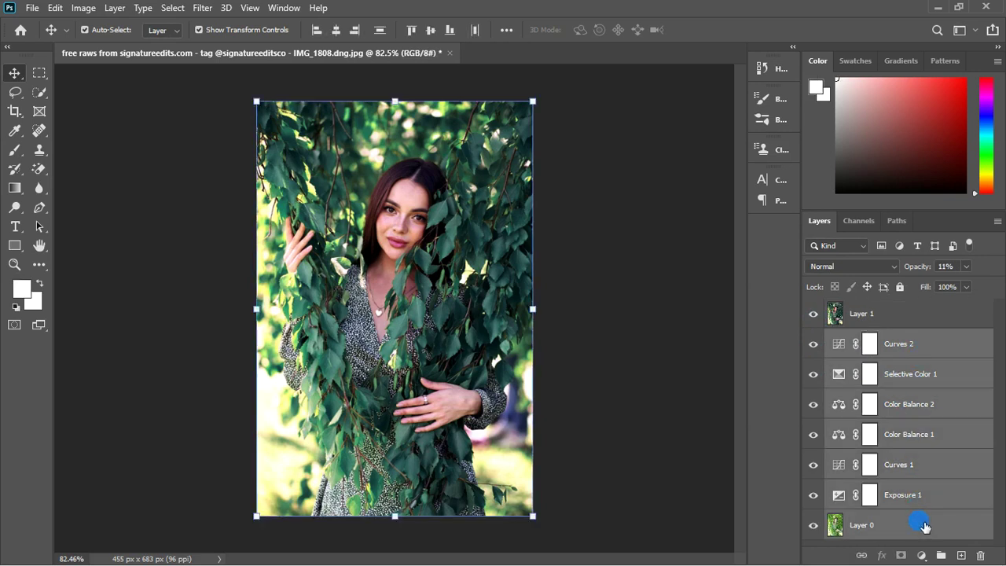
ctrl+click(930, 521)
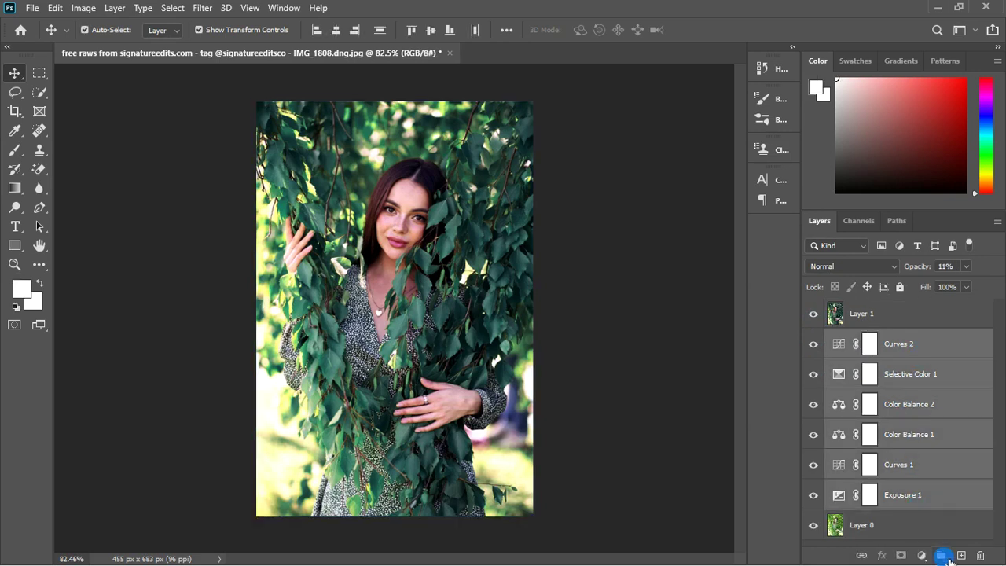
click(943, 556)
Step: Hide Group 1 and compare Layer 1 on and off with the image fit to screen
click(813, 338)
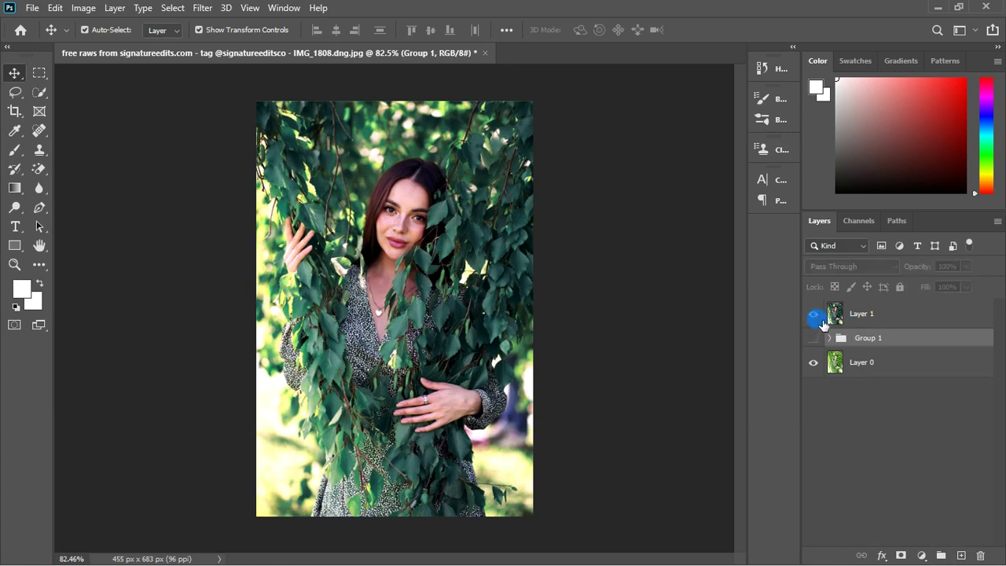
click(814, 316)
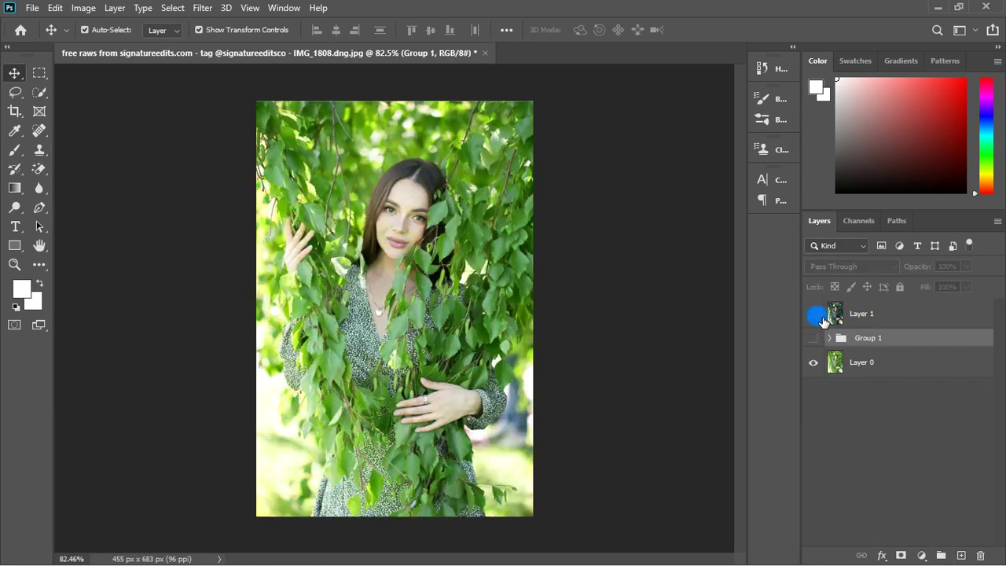
click(817, 316)
ctrl+click(397, 271)
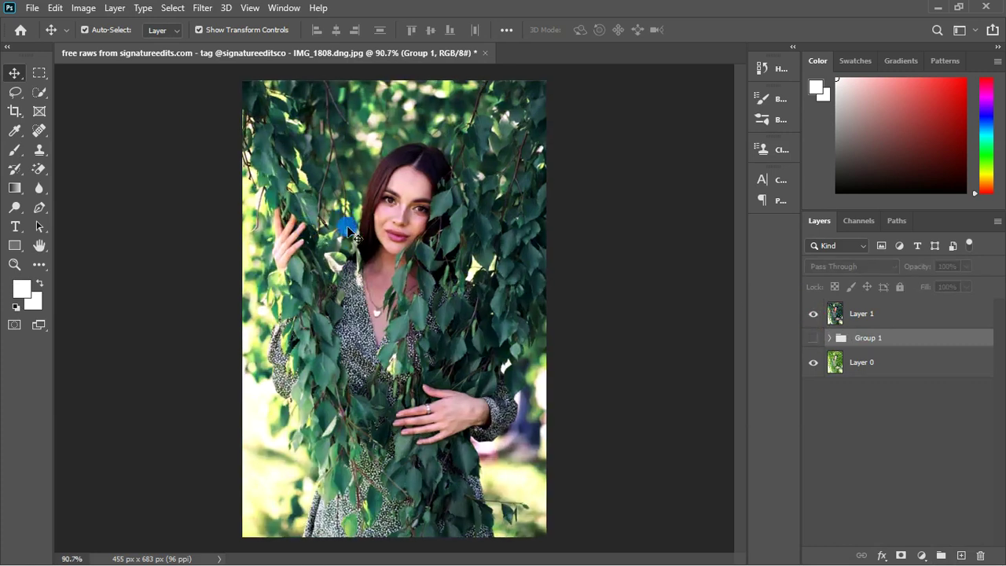
click(815, 317)
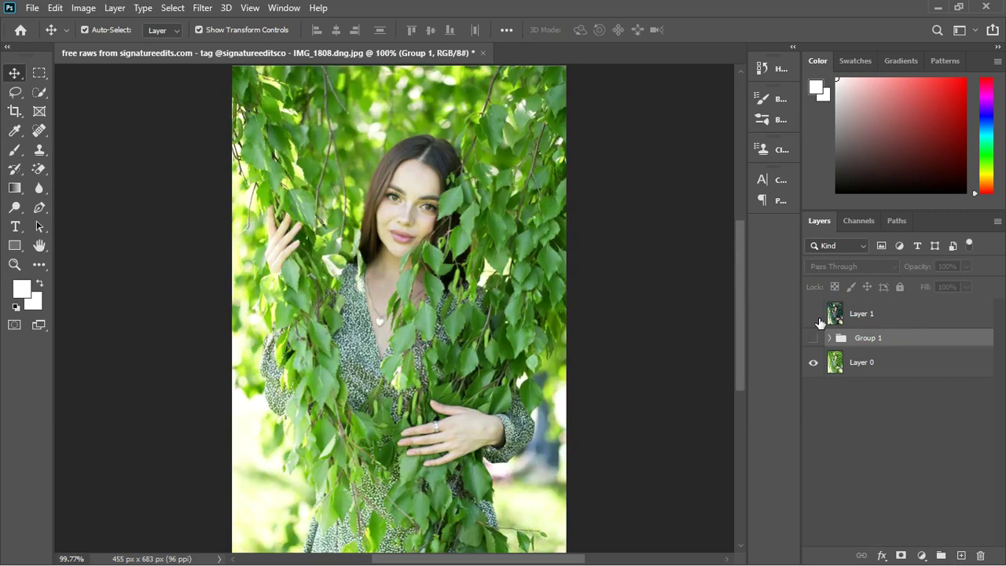
click(814, 316)
key(ctrl+0)
scroll(472, 326, up, 3)
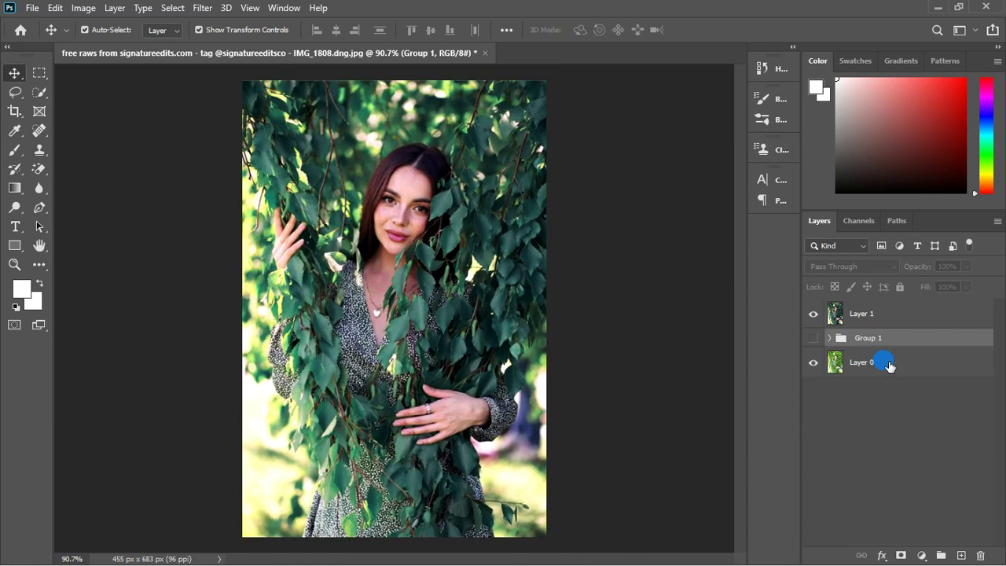
click(898, 316)
click(923, 555)
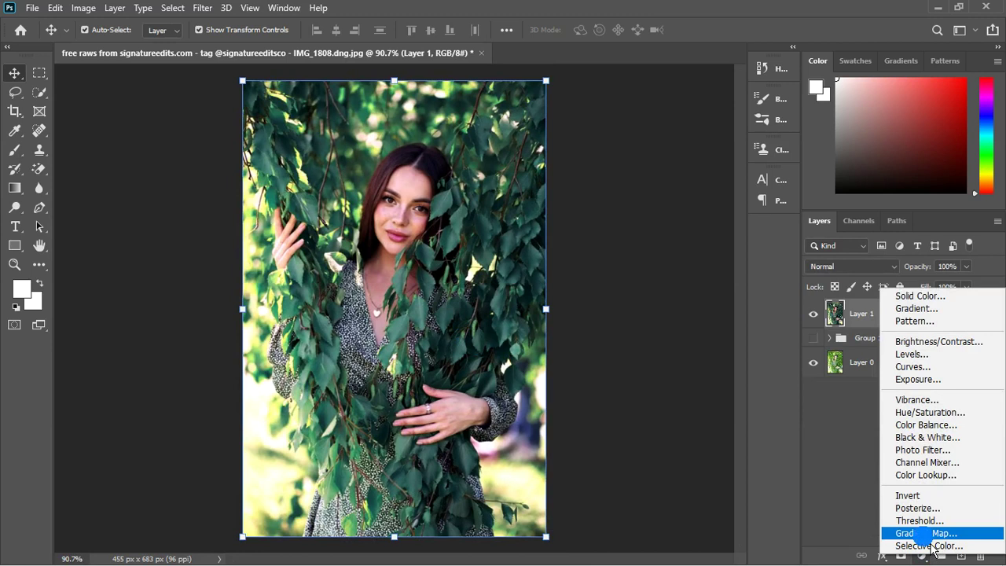
Step: Add a Gradient Map layer and set its left gradient stop to green #418f43
click(928, 536)
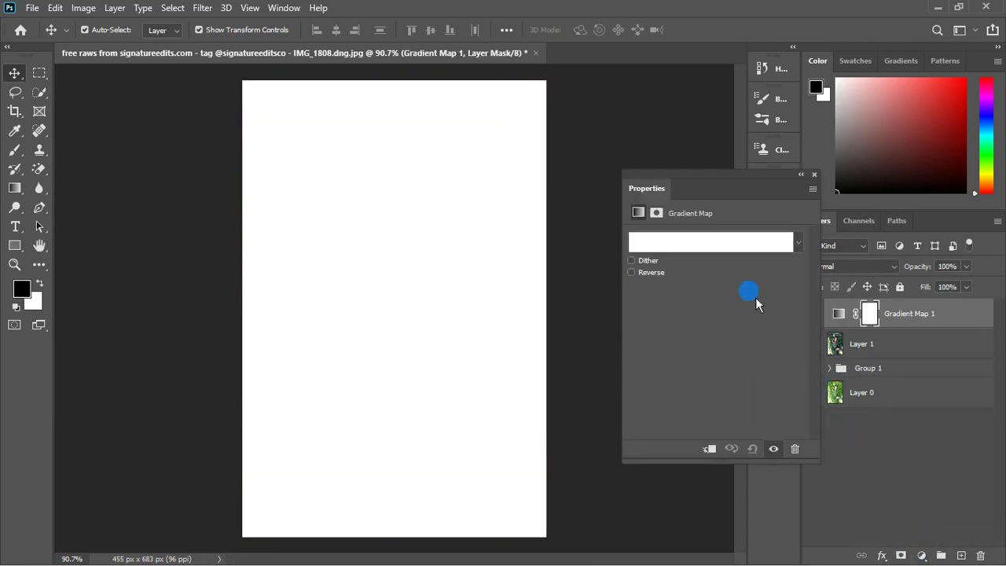
drag(748, 244, 744, 251)
click(743, 249)
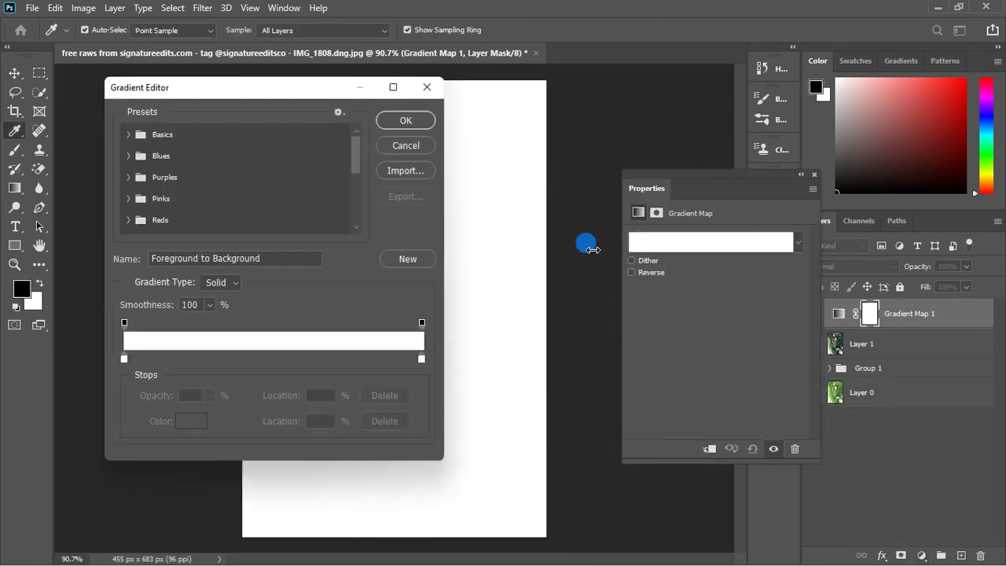
double_click(124, 359)
click(529, 260)
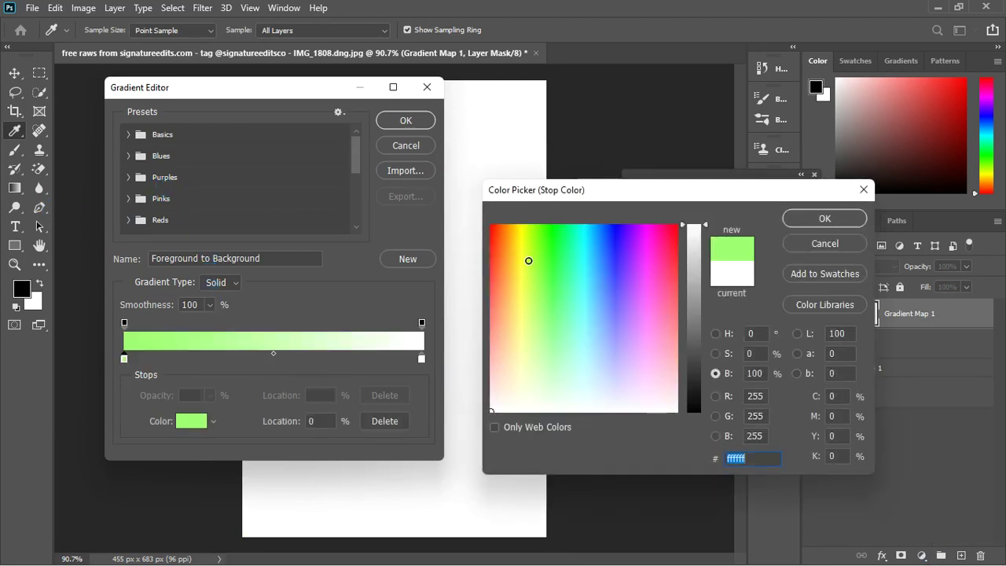
click(518, 239)
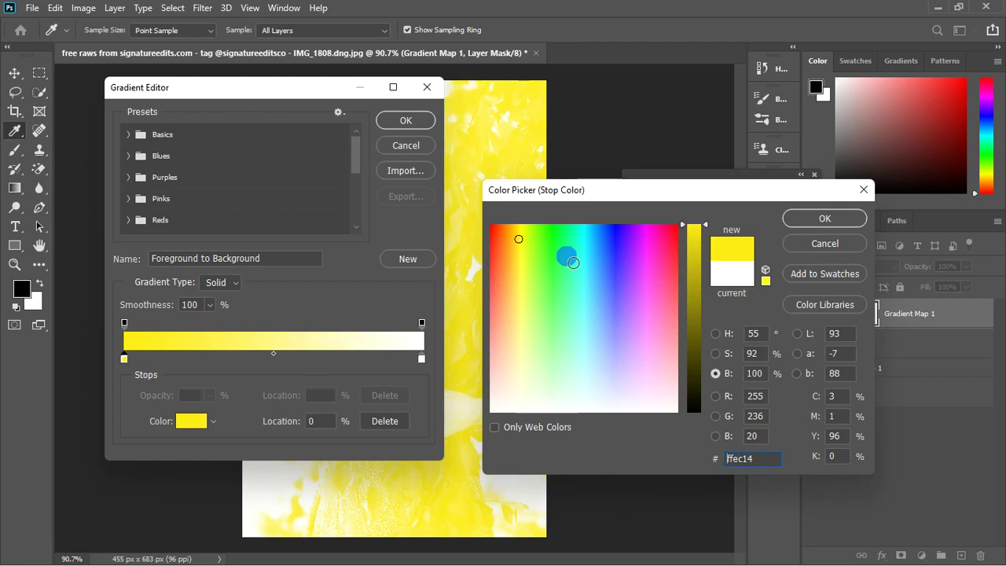
click(556, 245)
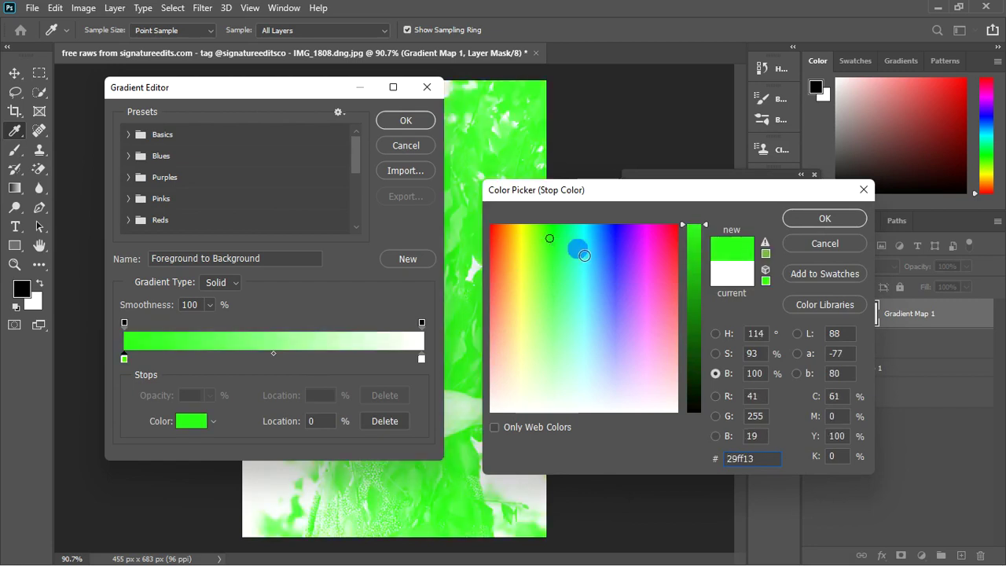
click(553, 310)
drag(701, 250, 710, 320)
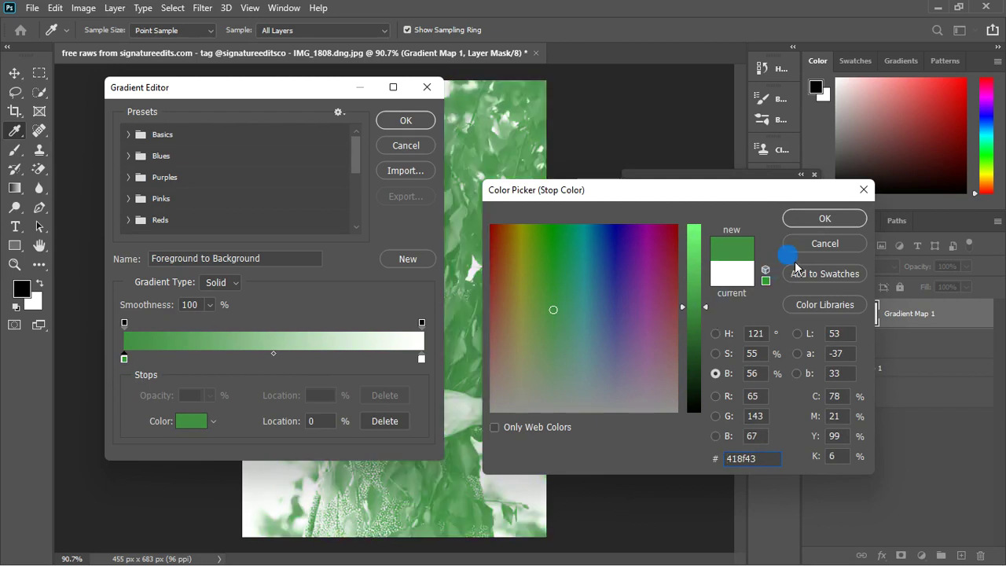
click(824, 218)
Step: Set the right gradient stop to lime #ccff1d and accept the gradient
click(422, 358)
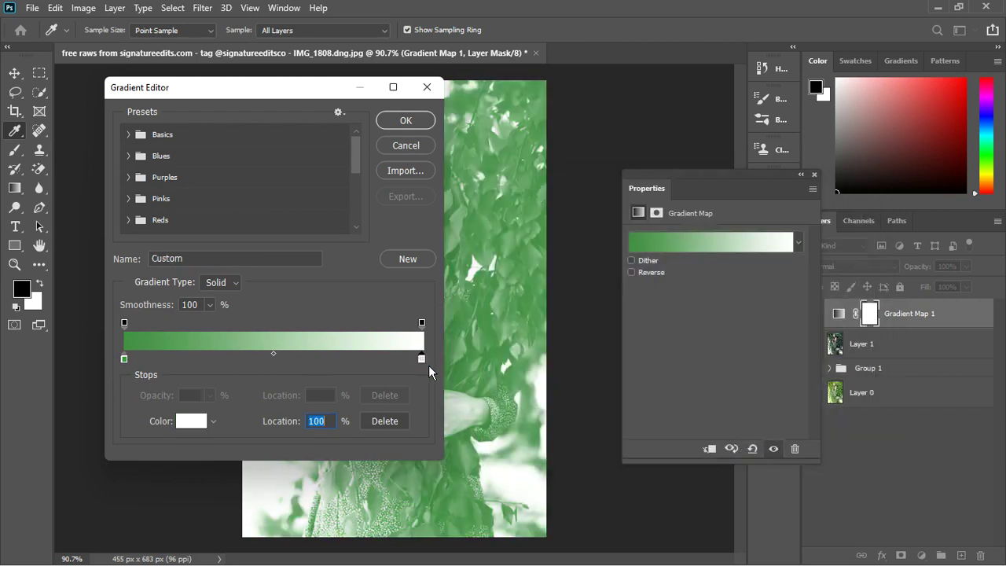
double_click(428, 363)
drag(614, 333, 535, 252)
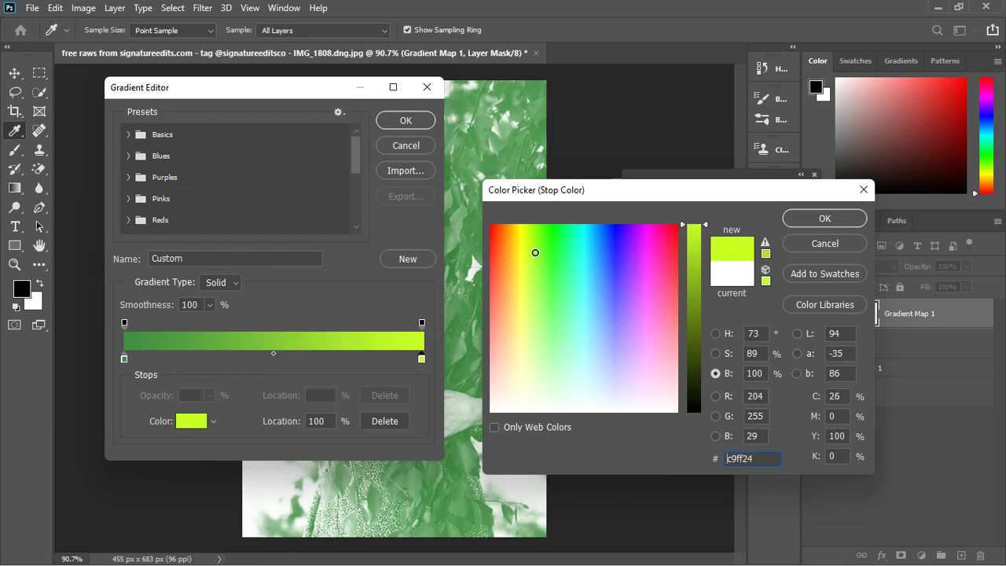
click(823, 219)
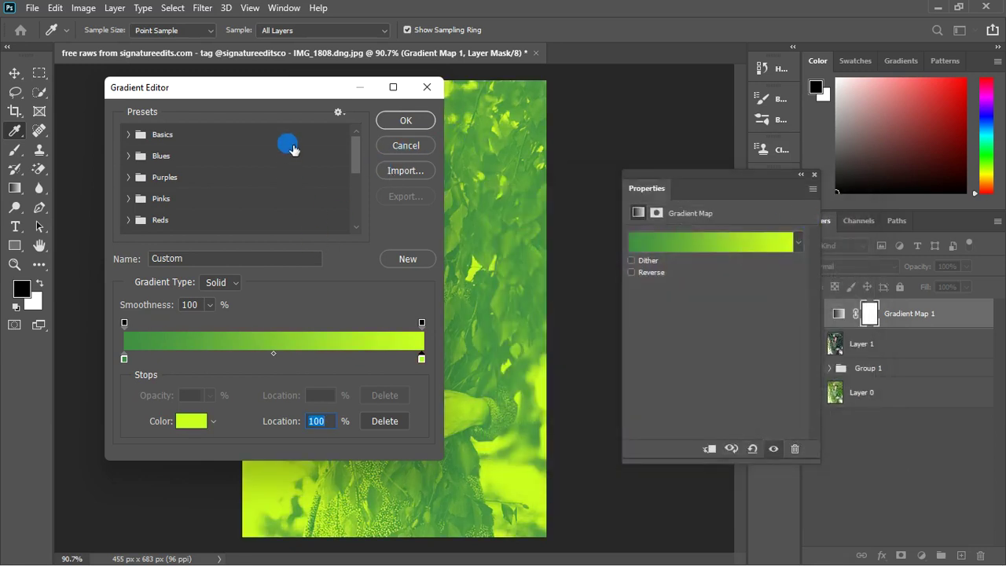
drag(303, 91, 259, 156)
click(370, 186)
Step: Reverse the Gradient Map 1 gradient and close its settings
click(637, 277)
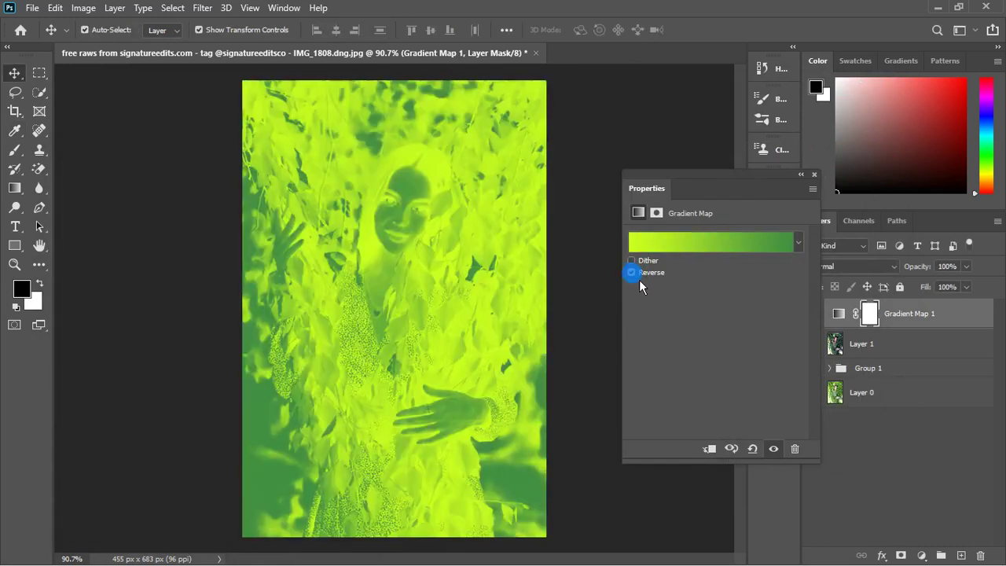
click(814, 176)
click(841, 269)
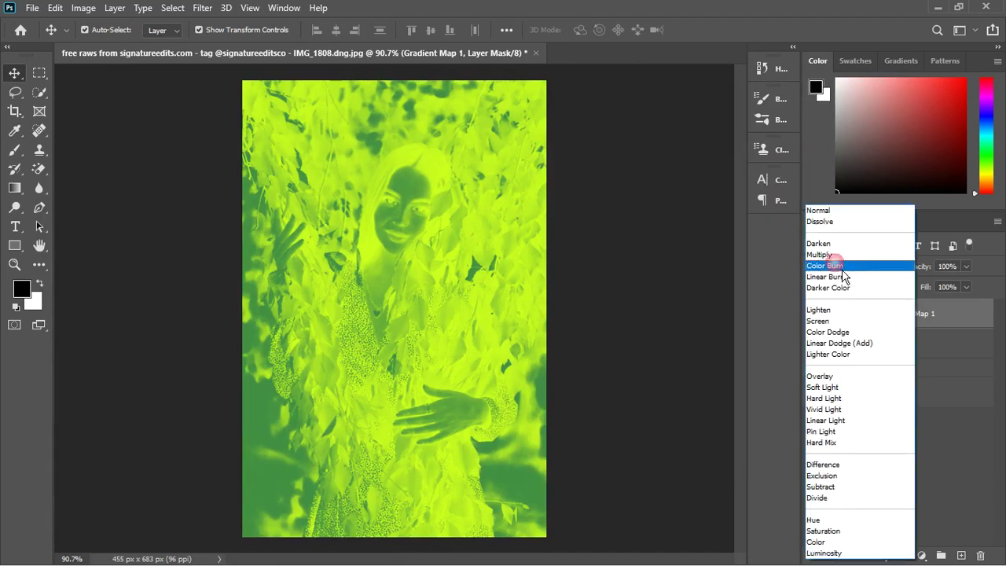
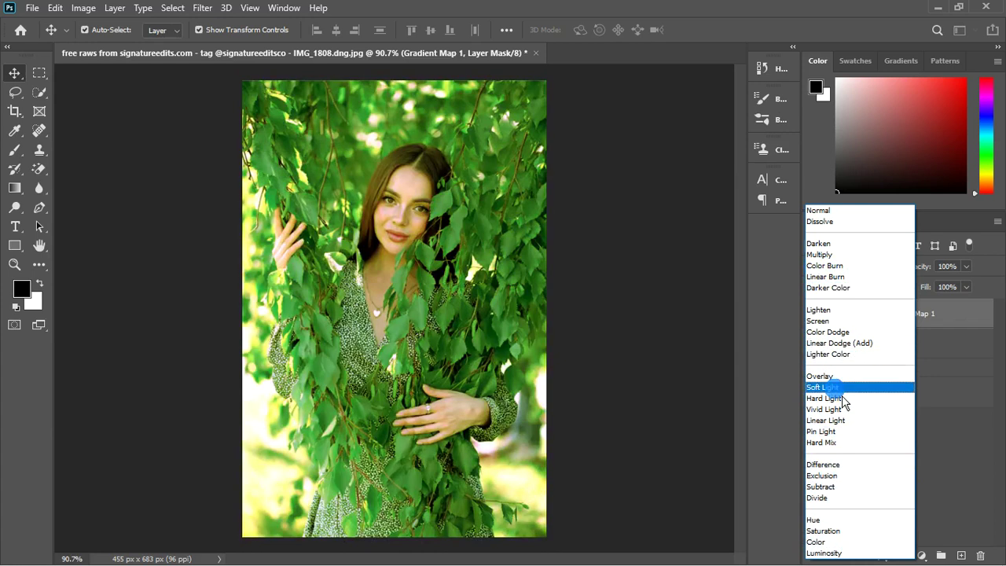
Step: Set Gradient Map 1 to Soft Light and make the gradient's left stop orange #cd9317
click(837, 388)
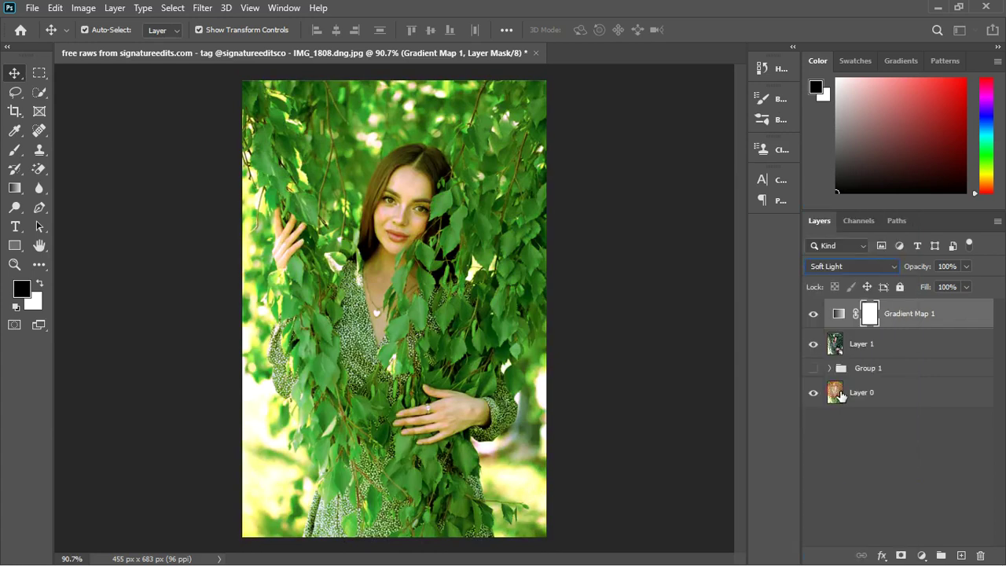
double_click(841, 315)
click(671, 249)
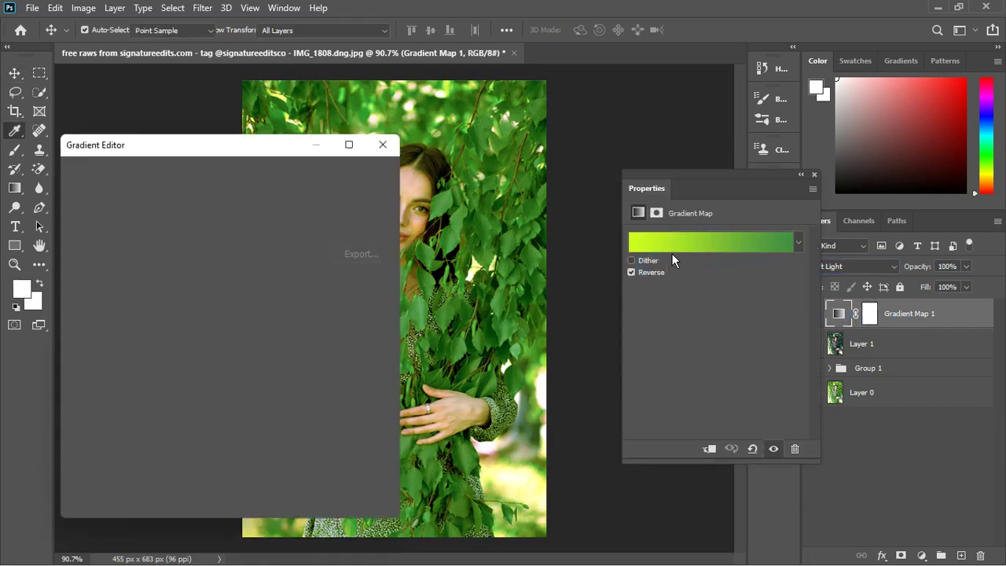
drag(274, 152, 844, 125)
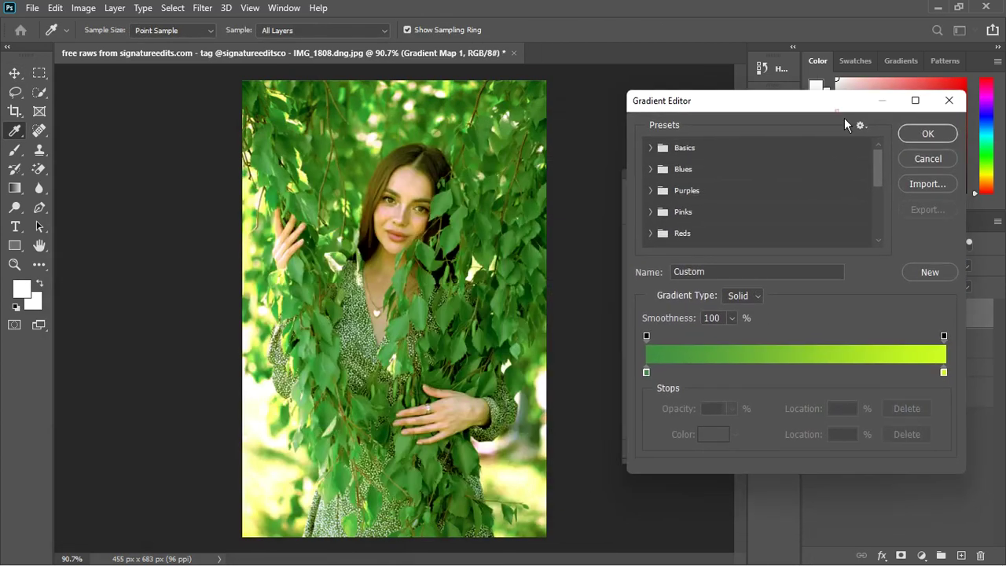
double_click(647, 373)
drag(569, 300, 497, 238)
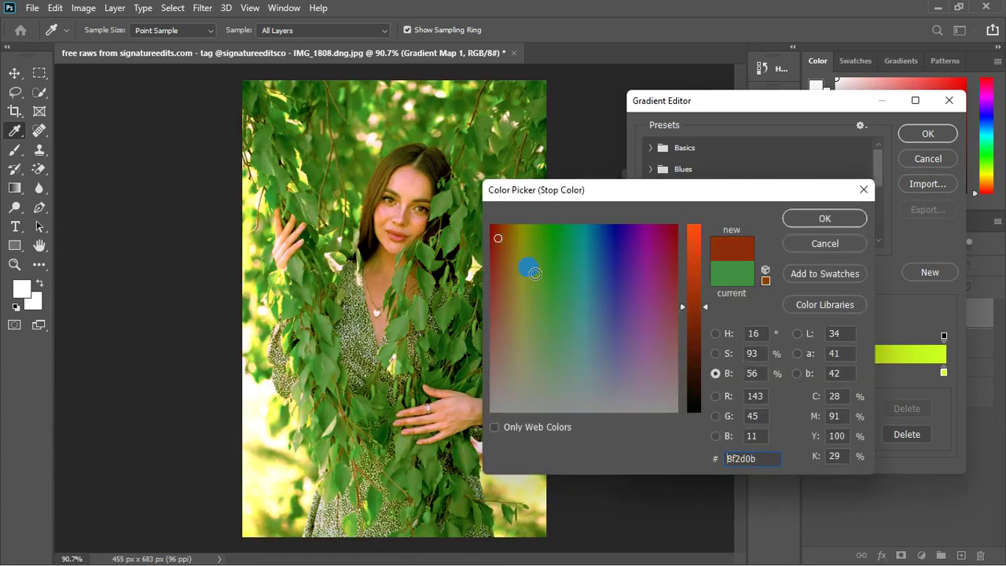
drag(707, 301, 709, 268)
drag(503, 246, 511, 246)
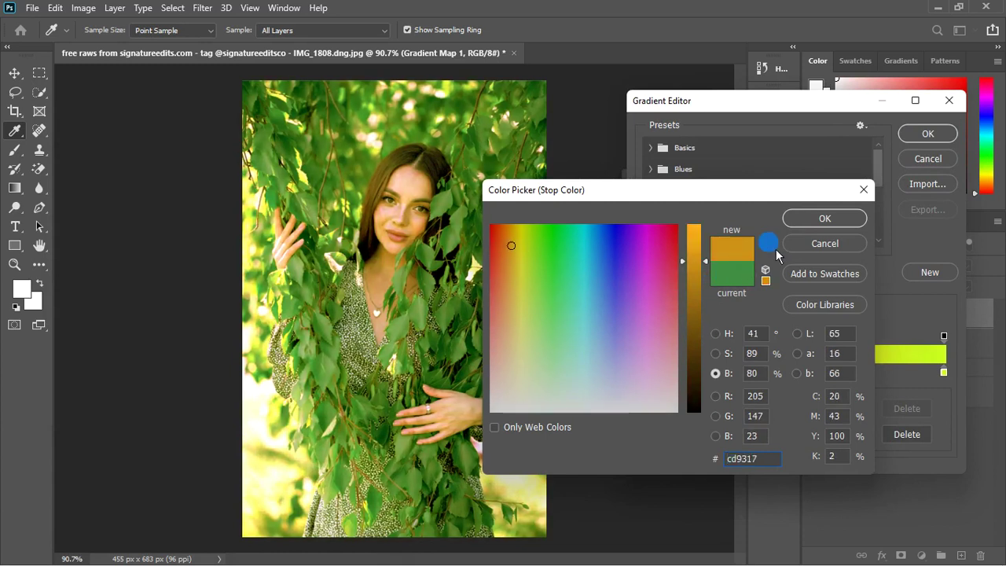
click(825, 218)
Step: Make the gradient's right stop cyan #15ffe1 and apply the orange-to-cyan gradient
click(943, 372)
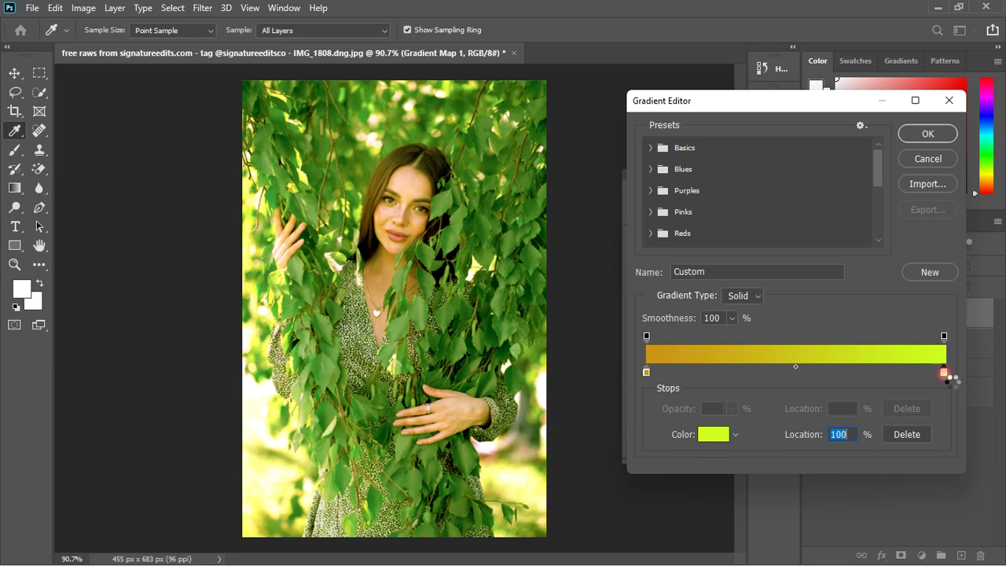
double_click(944, 372)
drag(586, 240, 579, 239)
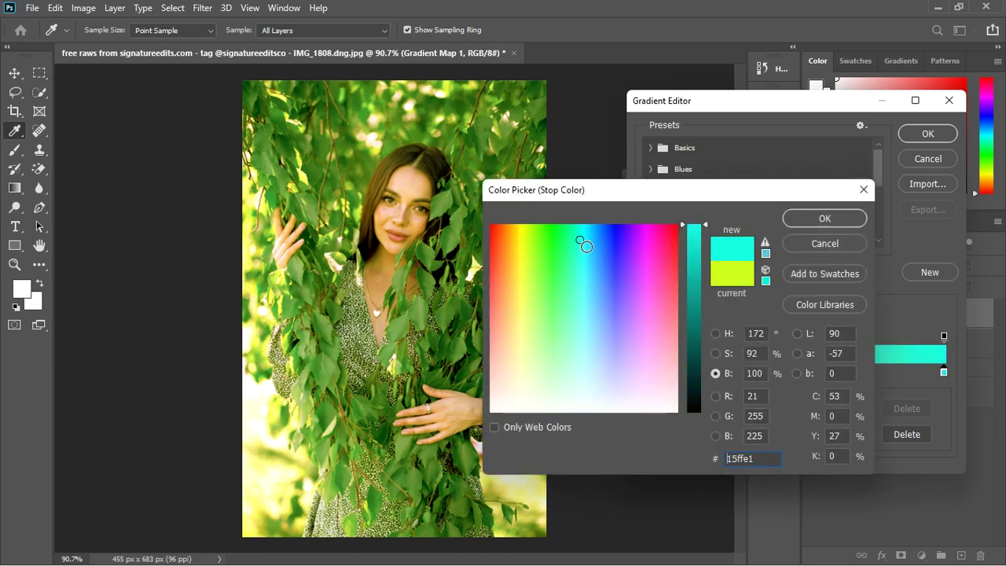
click(822, 220)
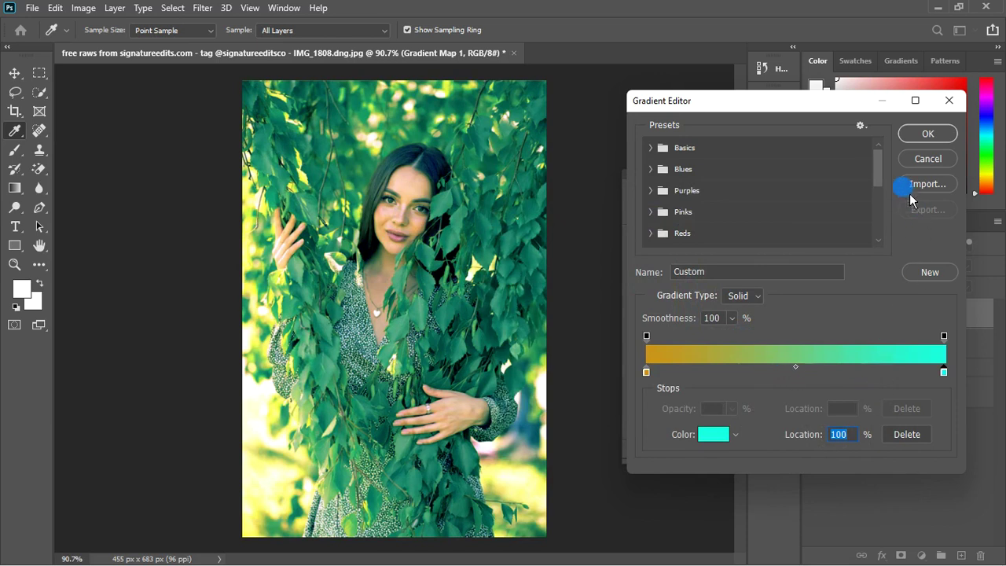
click(925, 136)
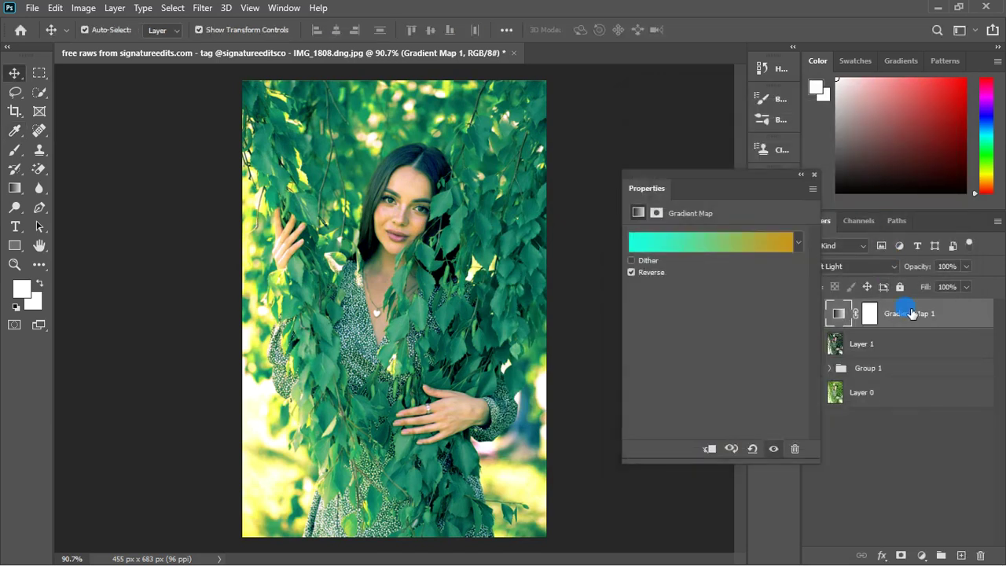
Step: Lower Gradient Map 1's fill to 12% and toggle it off, on and off to compare
click(816, 176)
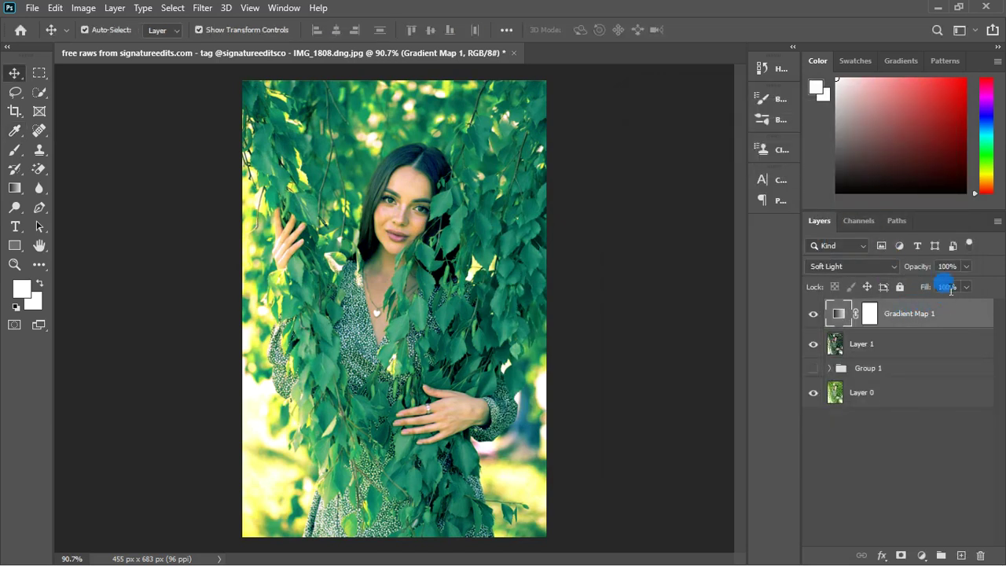
click(966, 287)
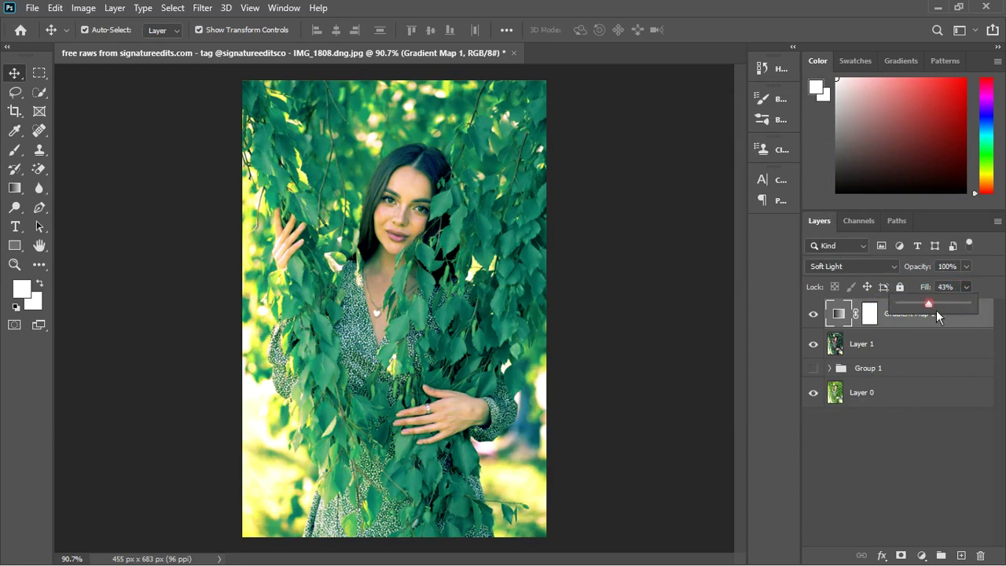
drag(936, 311, 917, 313)
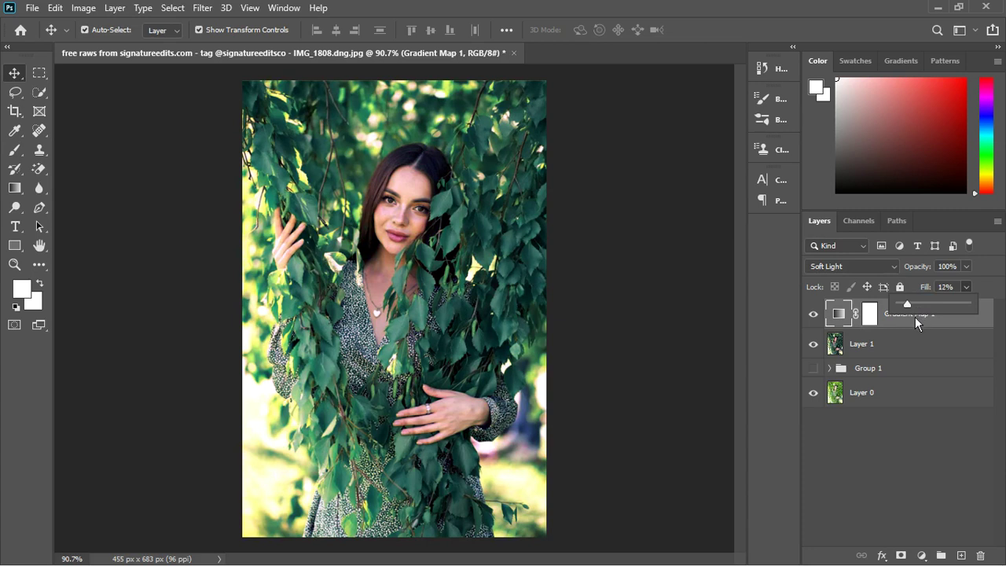
click(814, 315)
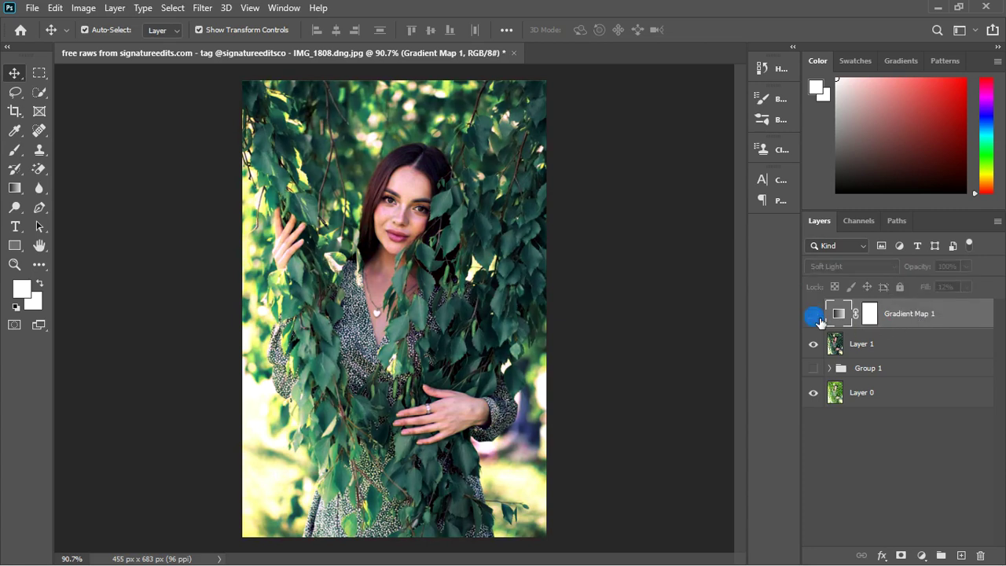
click(814, 315)
click(814, 316)
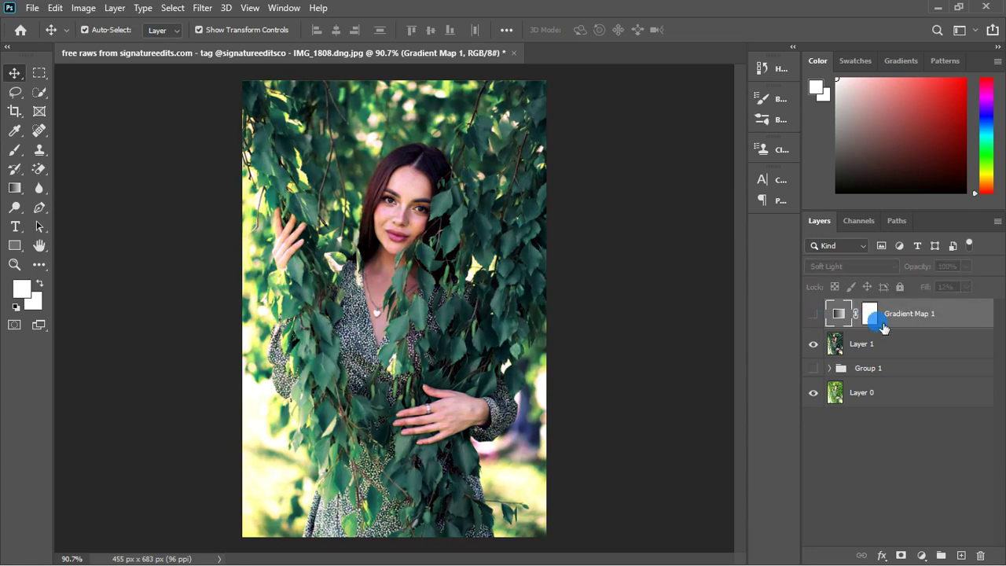
Step: Delete Gradient Map 1 and add a Color Lookup layer using Crisp_Winter.look
key(Delete)
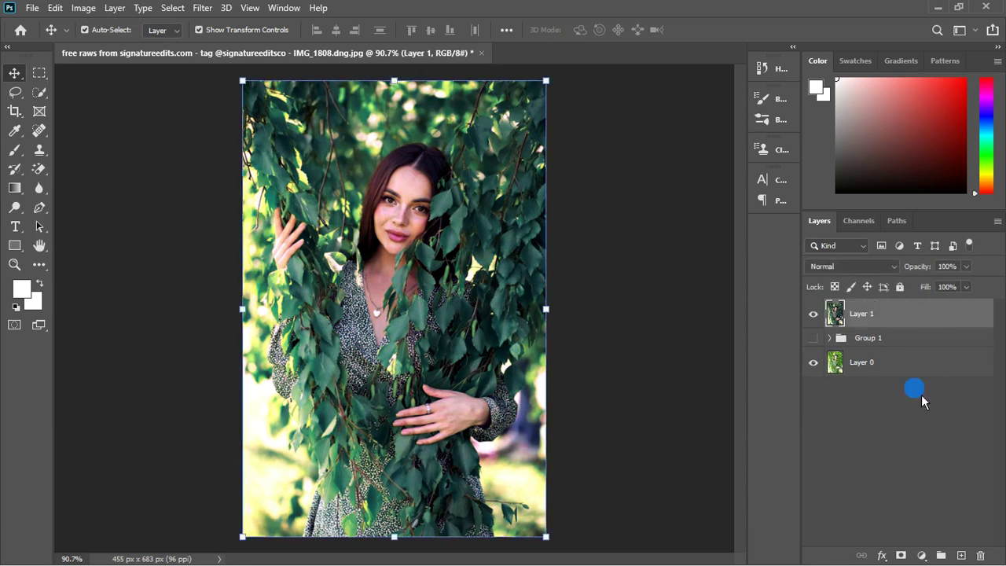
click(920, 555)
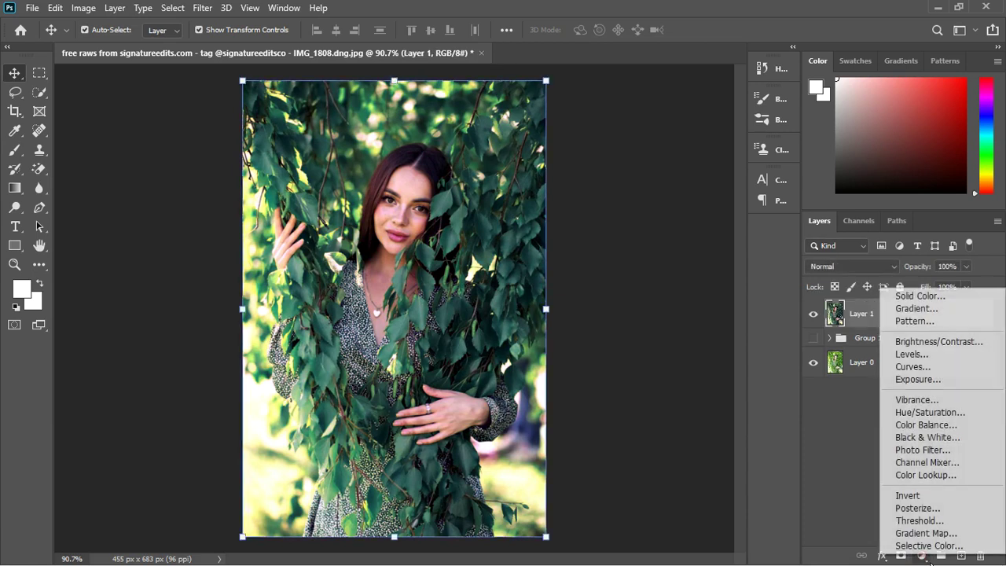
click(943, 476)
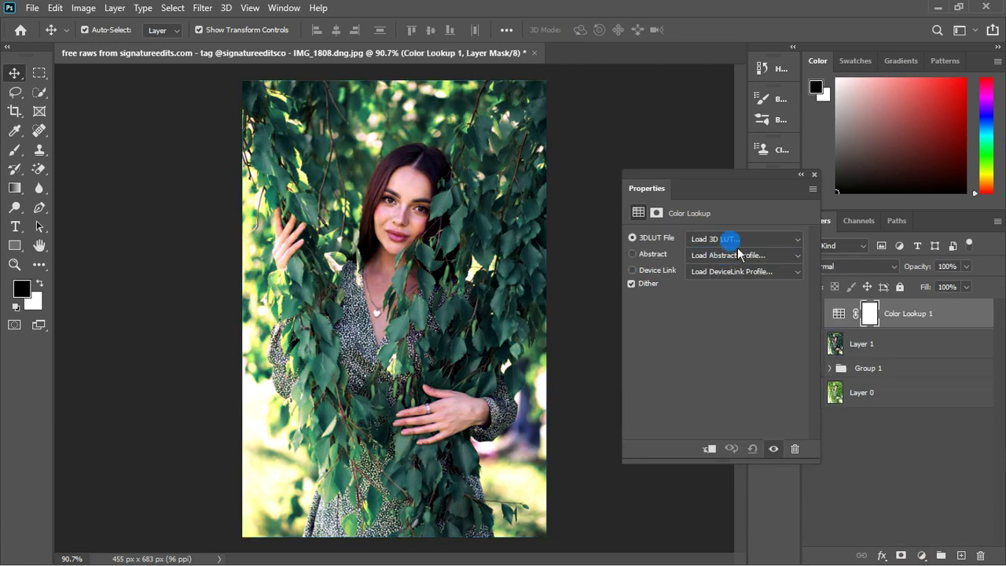
click(729, 238)
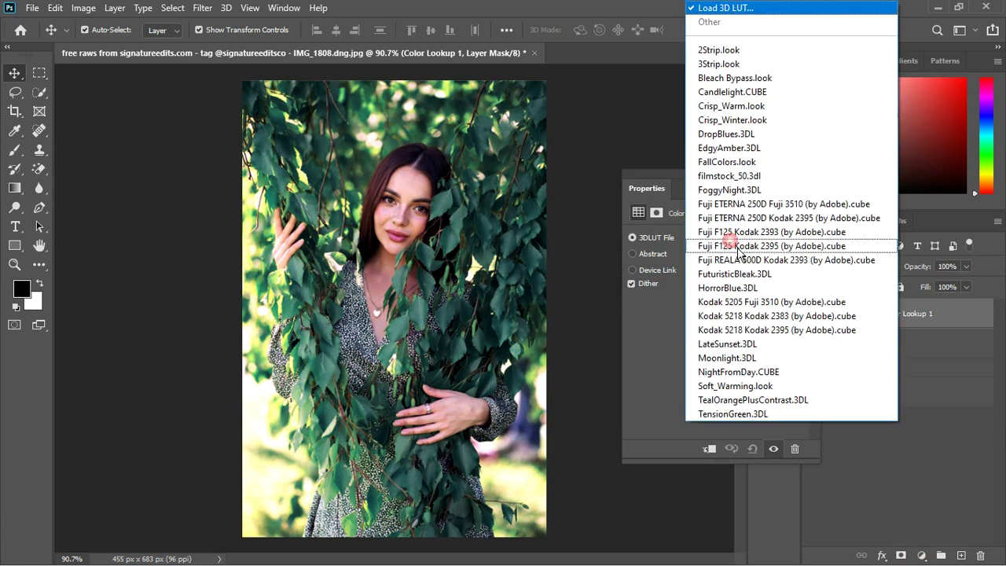
click(738, 124)
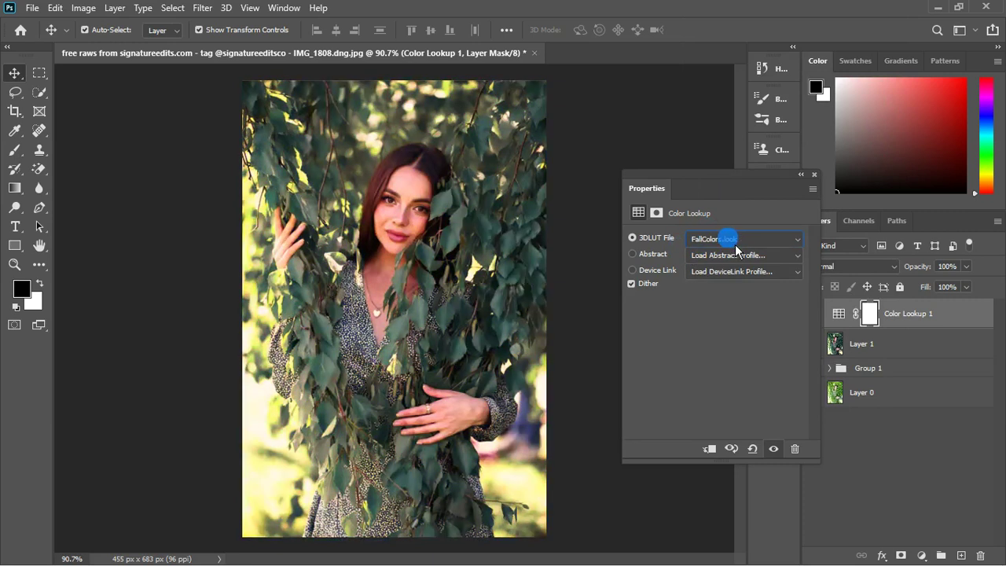
Step: Switch the Color Lookup LUT to FallColors.look
scroll(735, 243, down, 1)
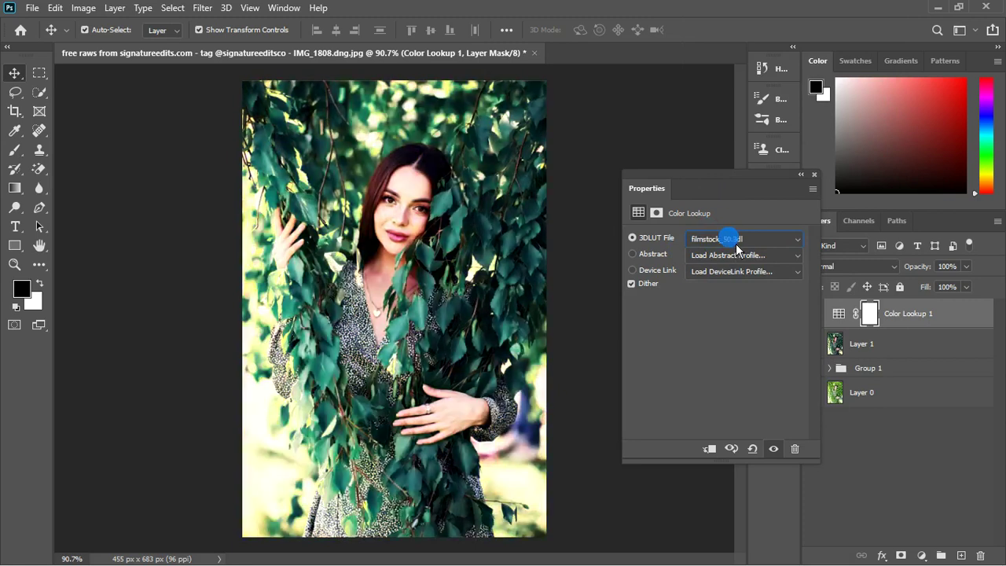
scroll(737, 244, down, 1)
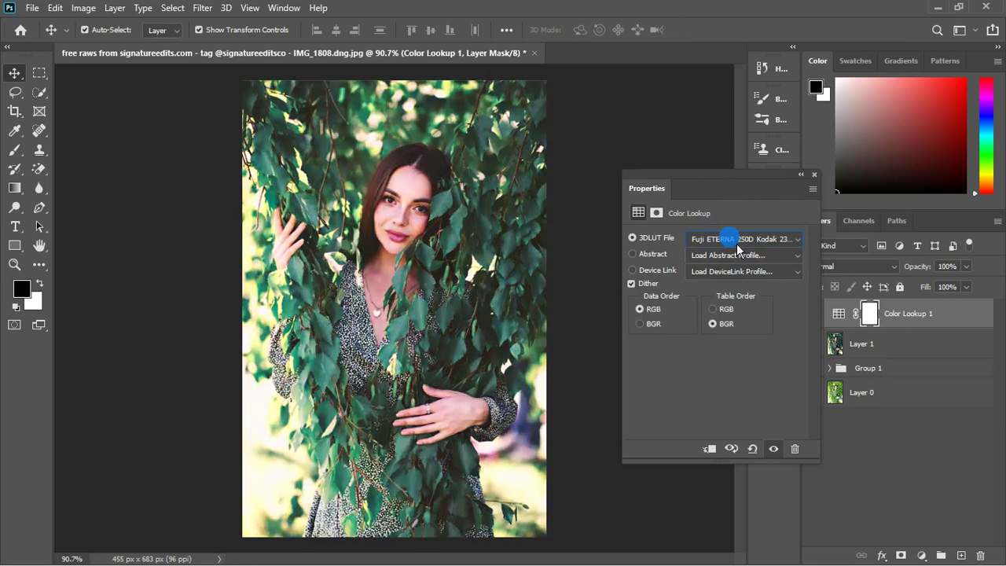
scroll(737, 248, down, 2)
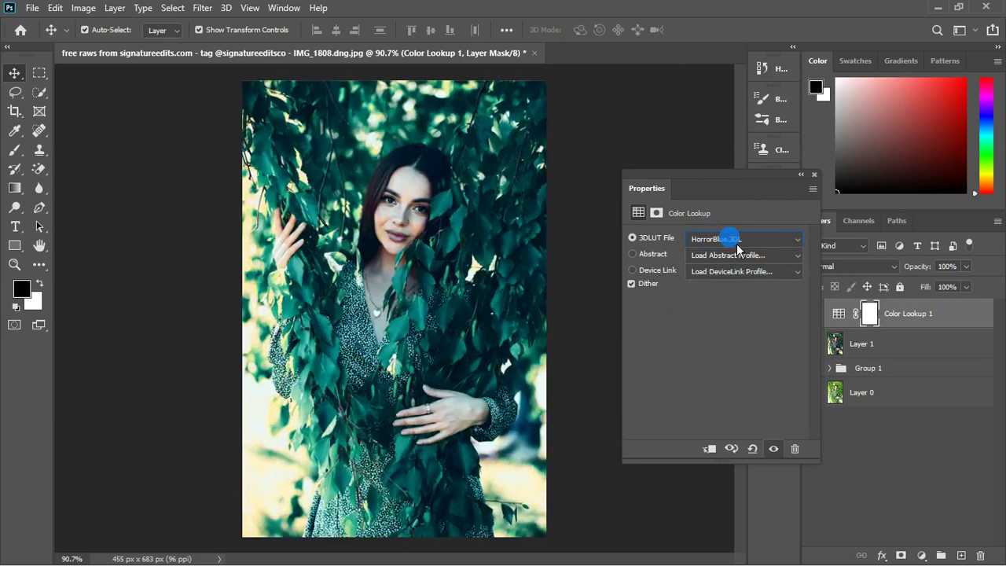
scroll(737, 248, down, 2)
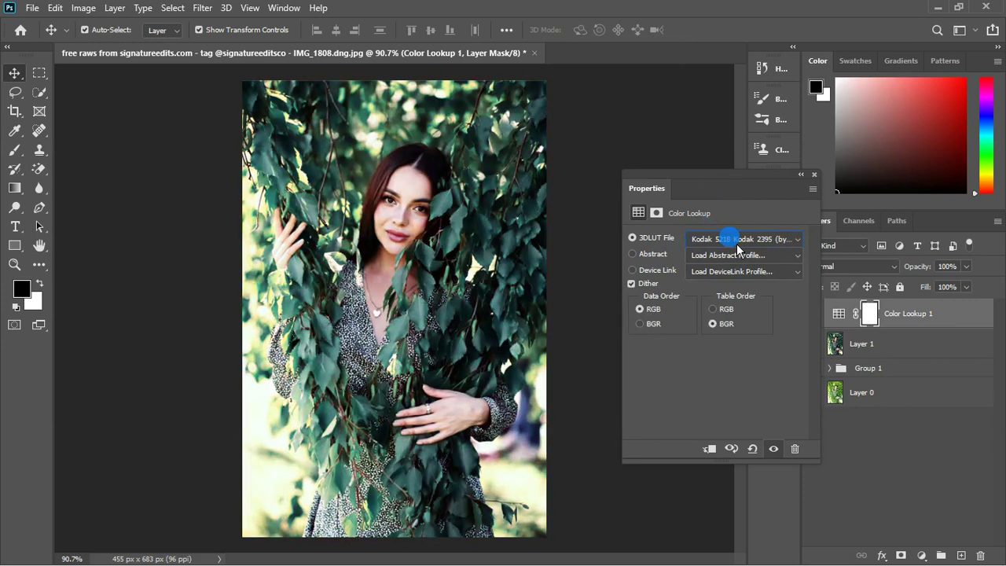
scroll(737, 248, down, 1)
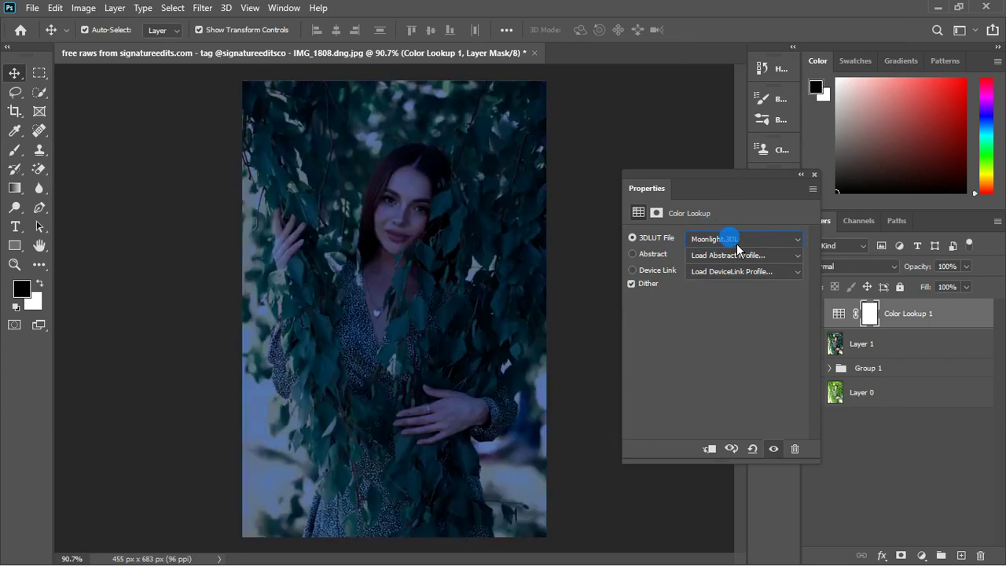
scroll(736, 248, down, 2)
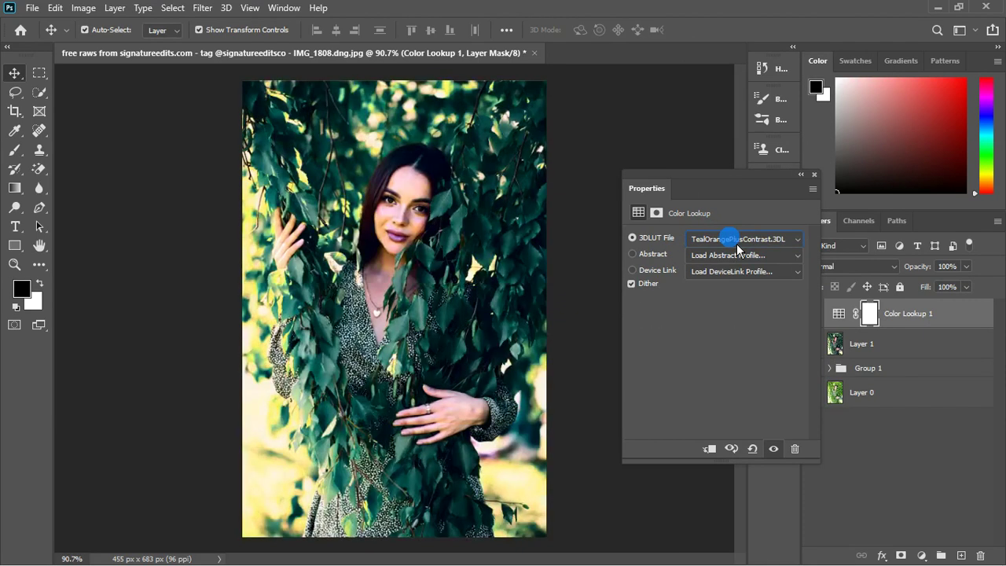
click(737, 242)
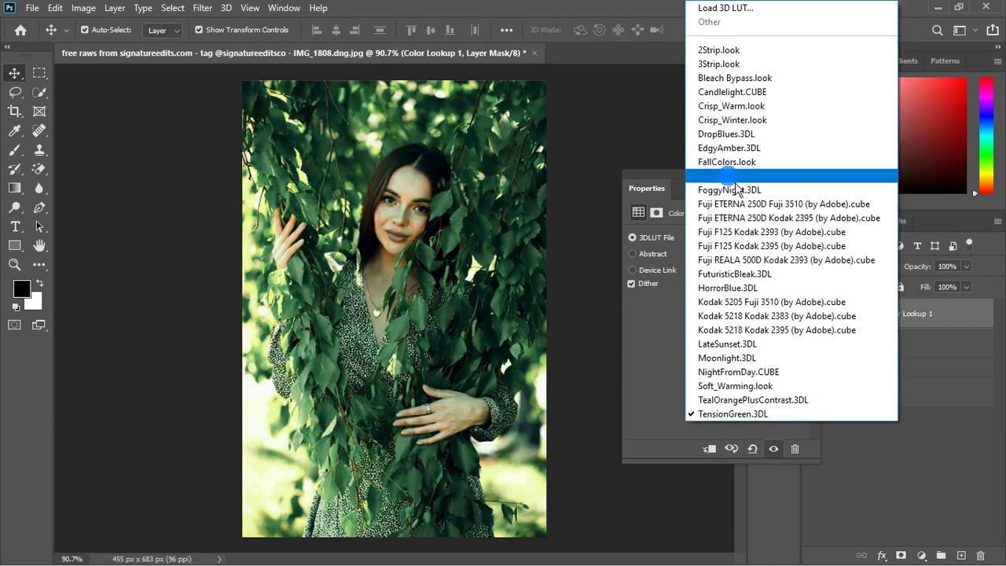
click(735, 162)
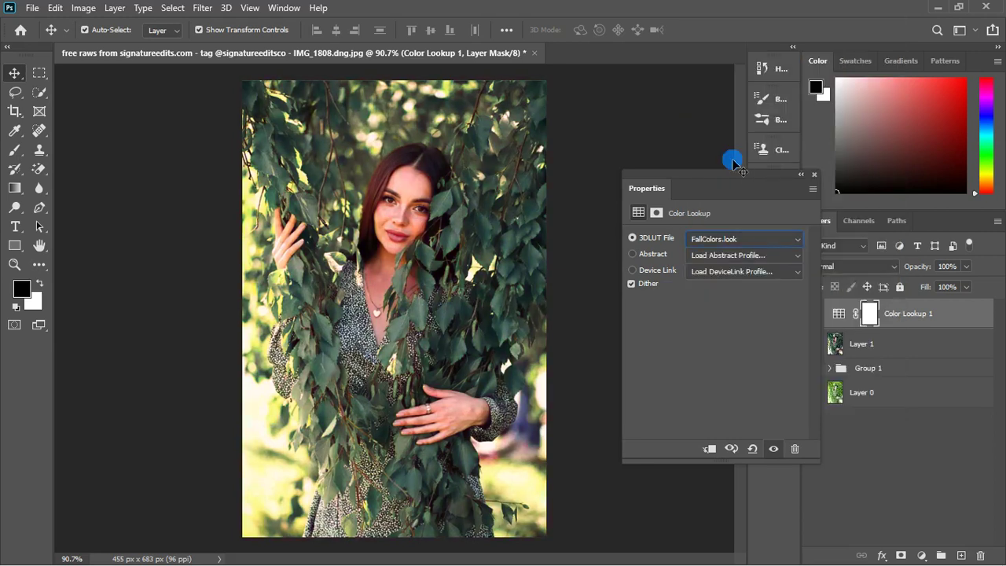
click(619, 263)
Step: Hide Color Lookup 1 and select Layer 1
scroll(348, 314, down, 2)
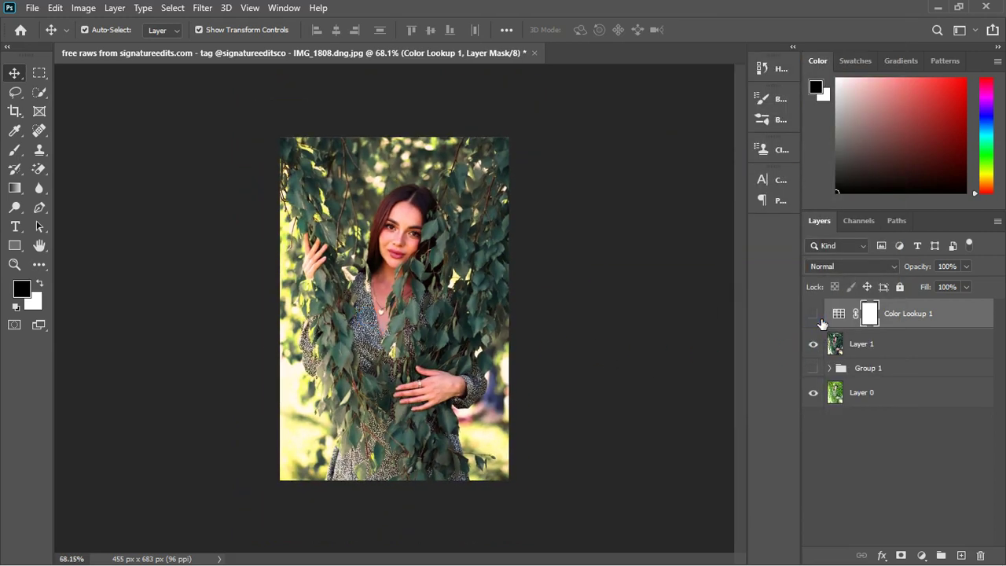
click(814, 316)
scroll(367, 272, up, 2)
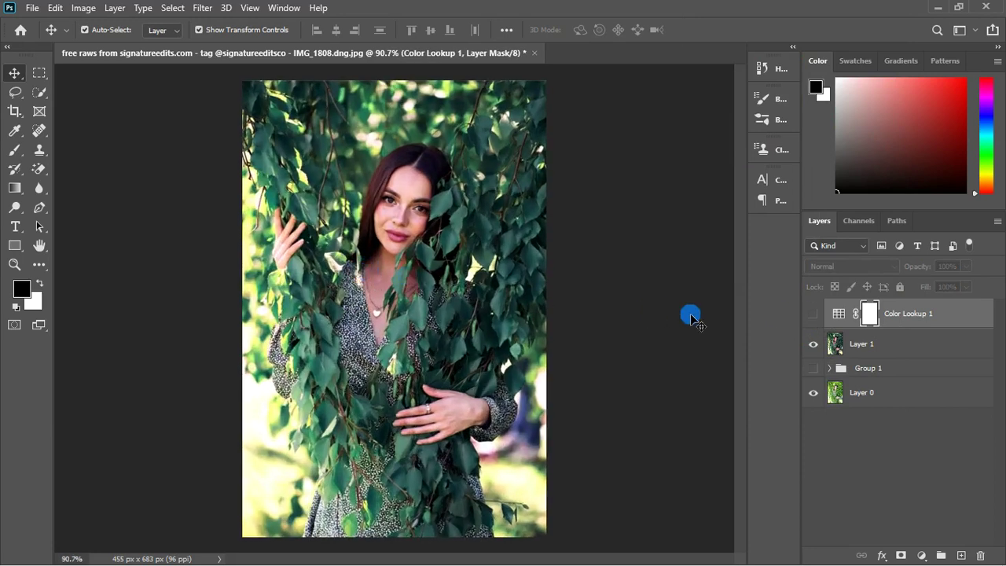
click(886, 351)
Step: Add a Gradient Map layer and preview the Pink_11, Pink_14, Pink_16 and Pink_15 presets
click(929, 560)
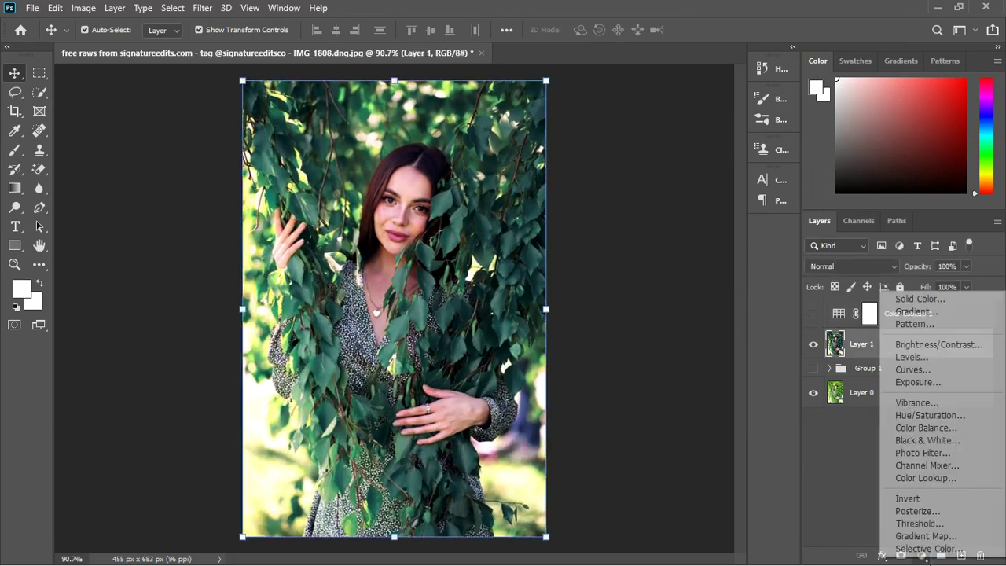
click(933, 539)
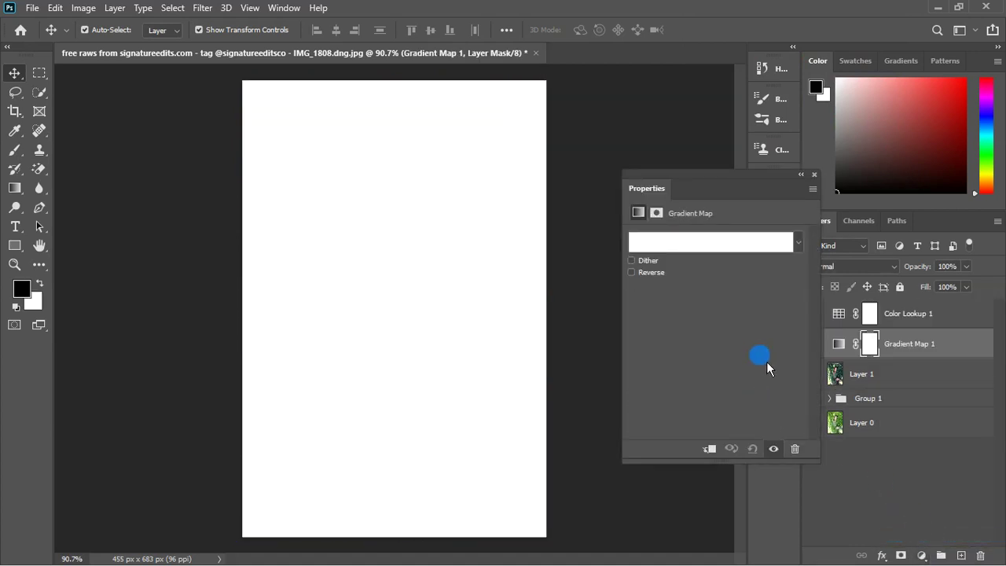
click(700, 247)
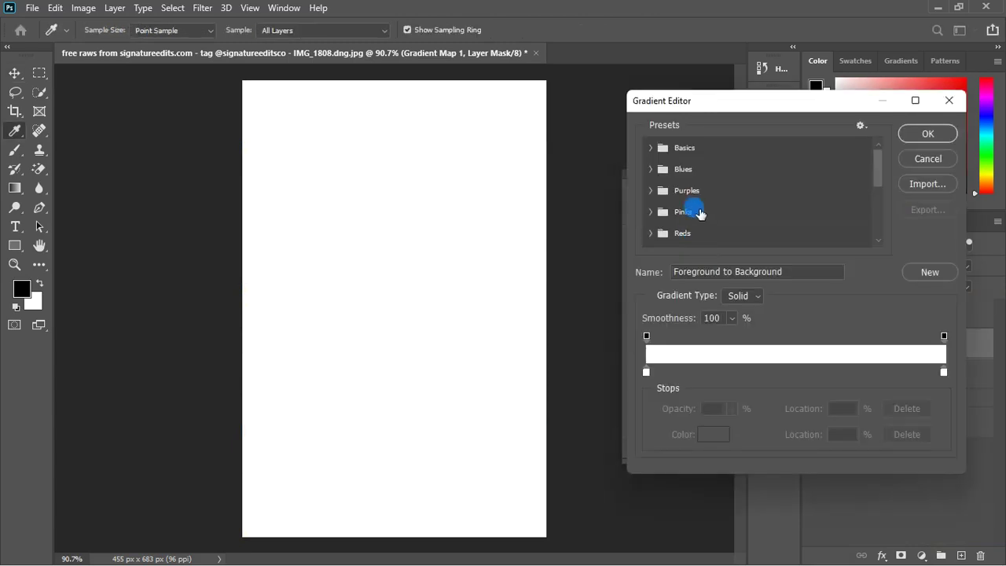
click(694, 220)
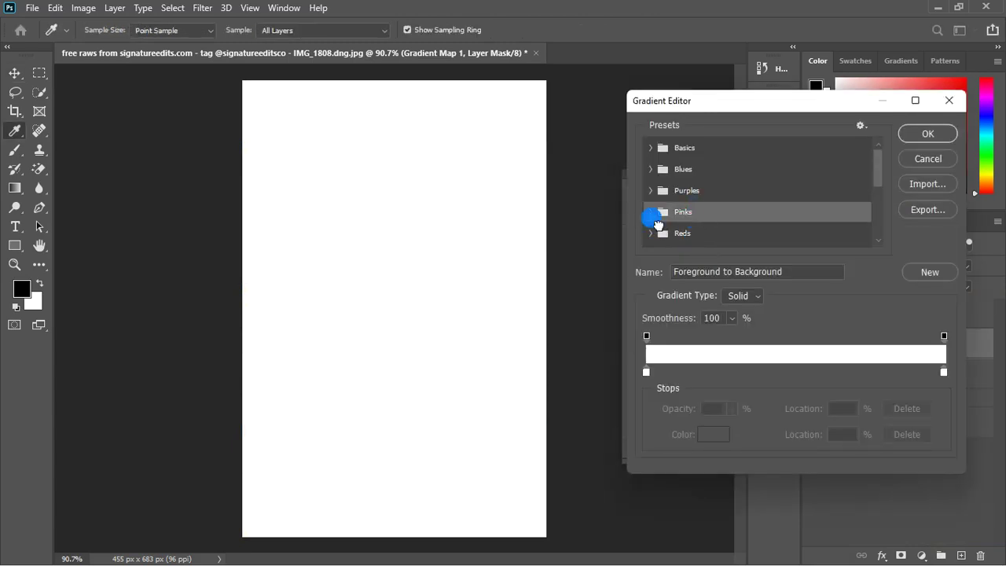
scroll(696, 218, down, 1)
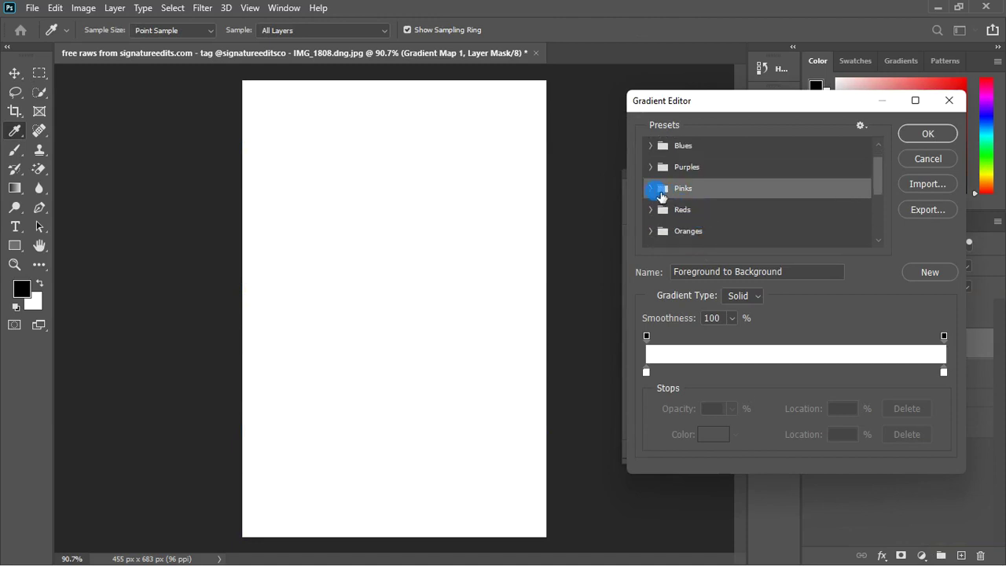
click(651, 188)
click(703, 238)
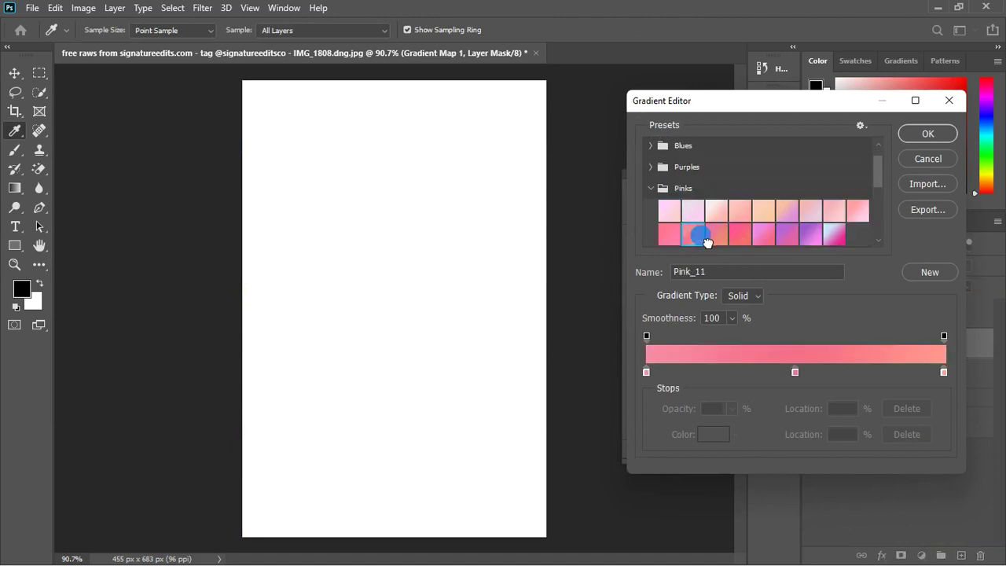
click(766, 231)
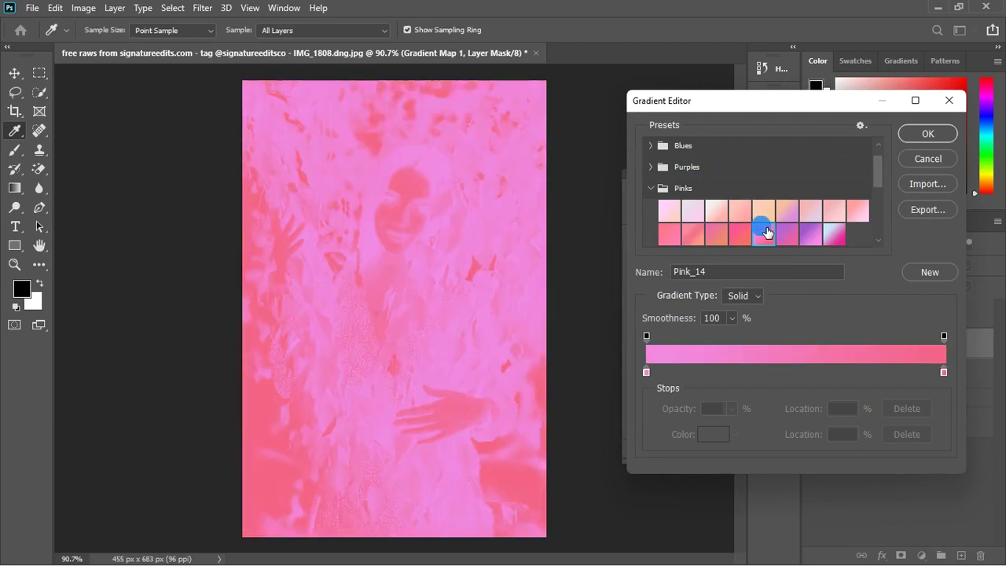
click(810, 235)
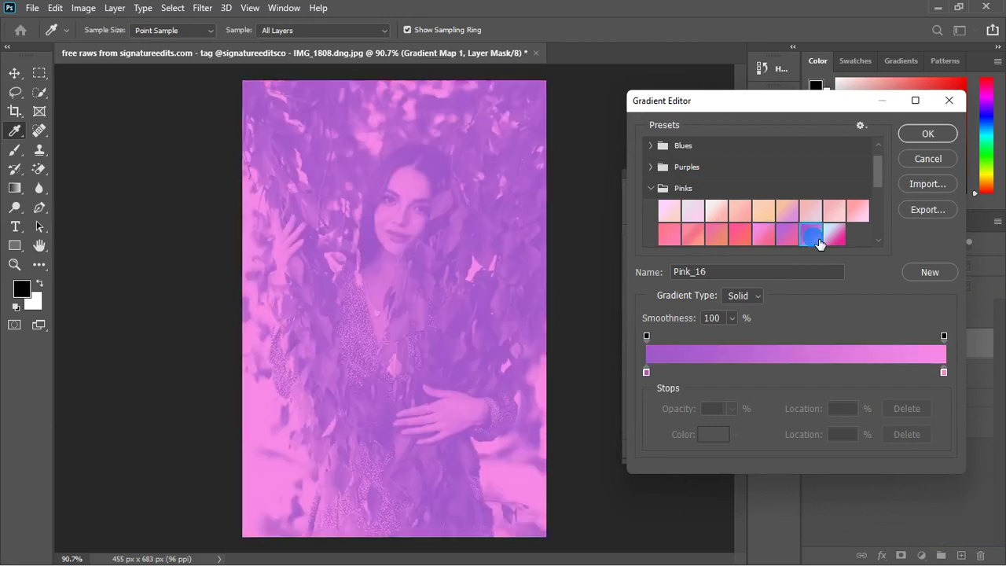
click(782, 237)
Step: Try Red_03 and Red_04, then apply the red-to-blue Red_06 preset
scroll(685, 203, down, 3)
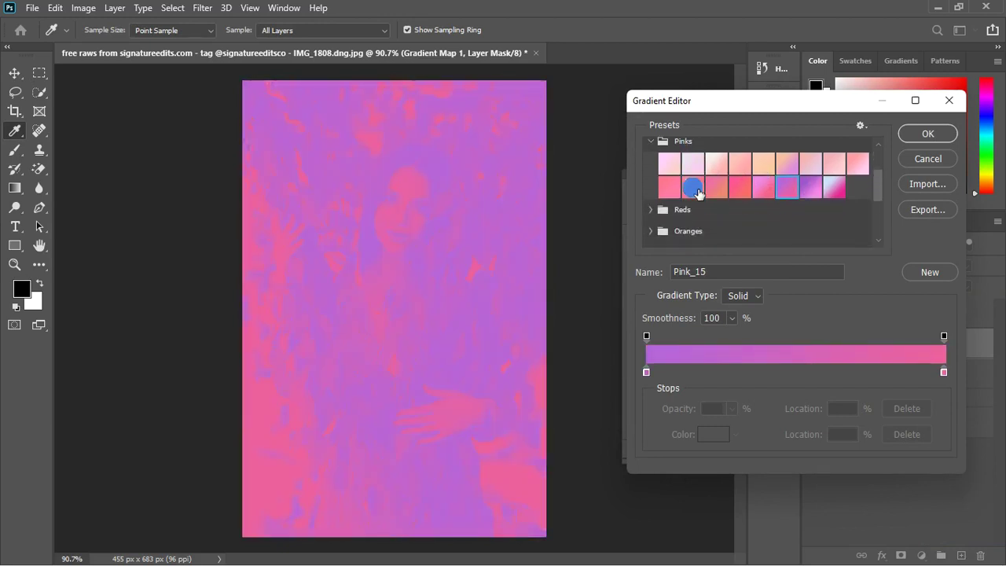
click(651, 198)
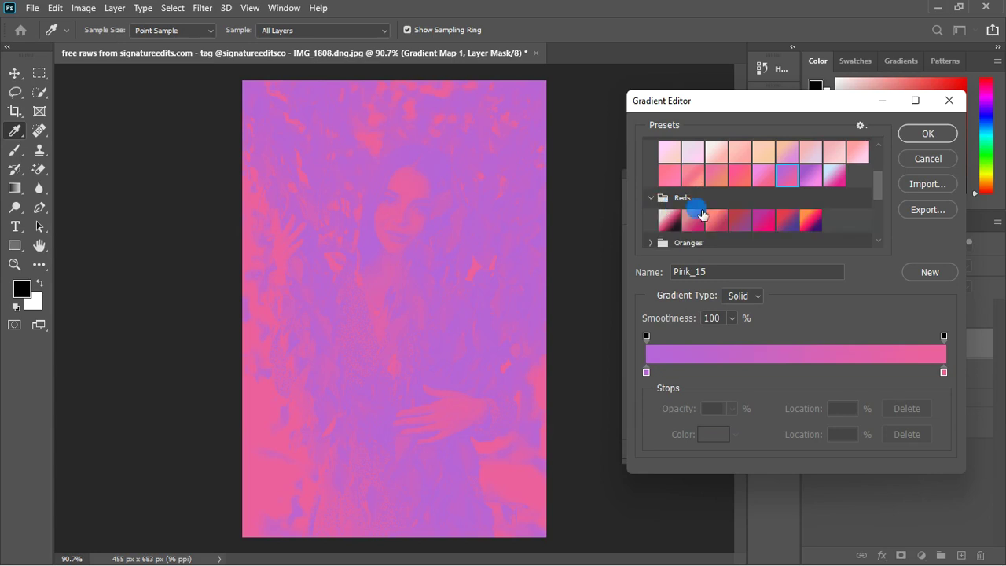
click(714, 222)
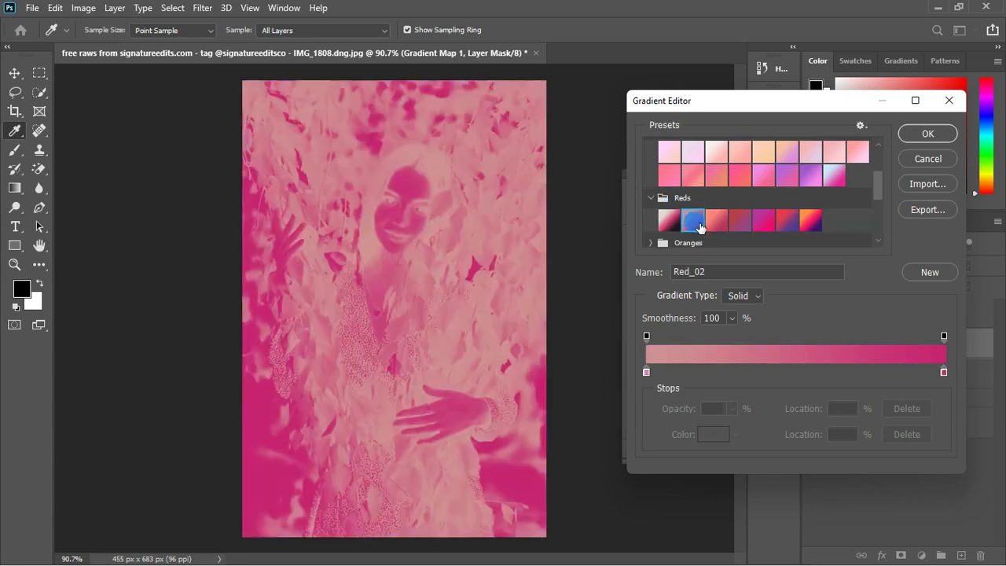
click(749, 227)
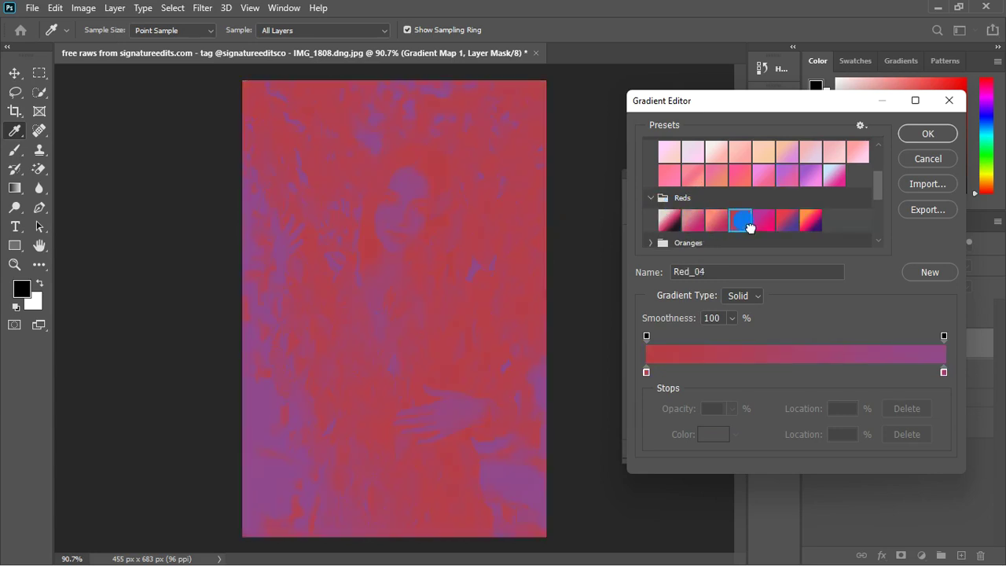
click(787, 225)
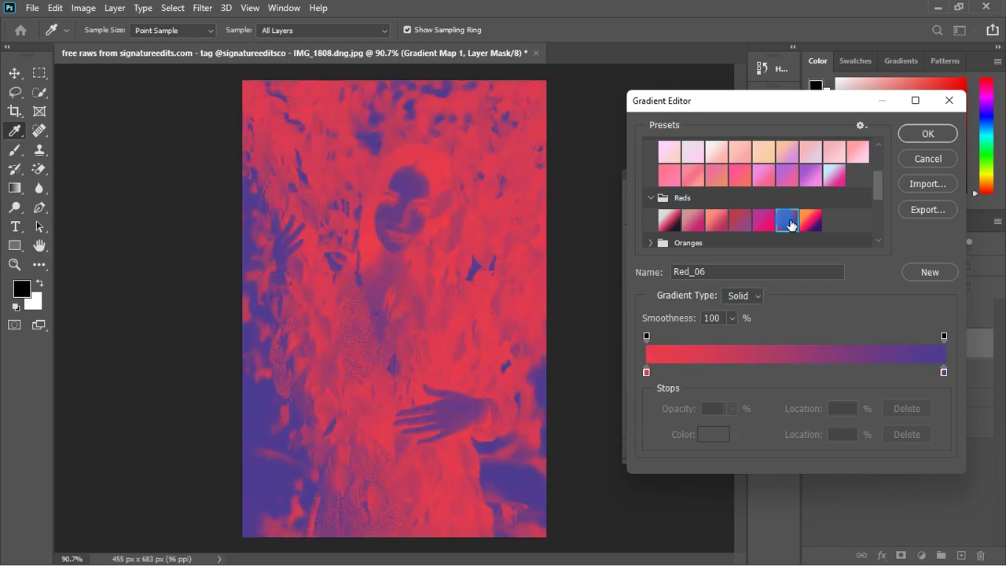
click(923, 136)
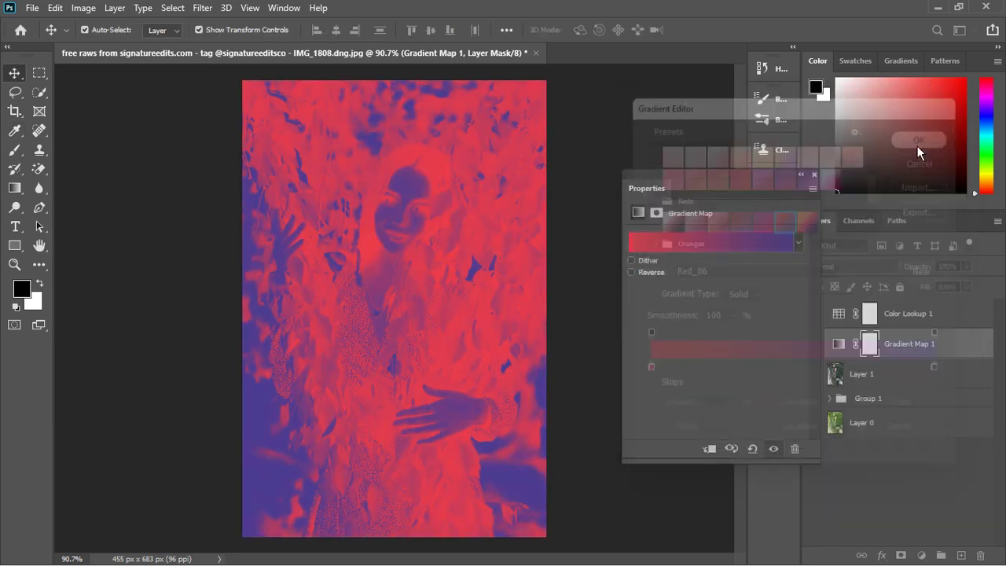
Step: Set Gradient Map 1's blend mode to Soft Light
click(814, 174)
click(877, 268)
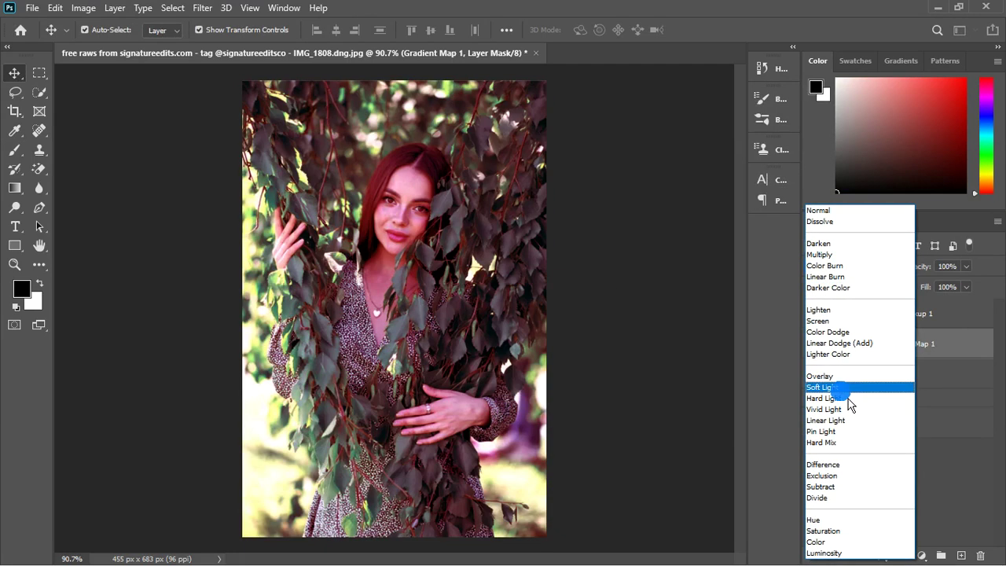
click(848, 397)
double_click(848, 349)
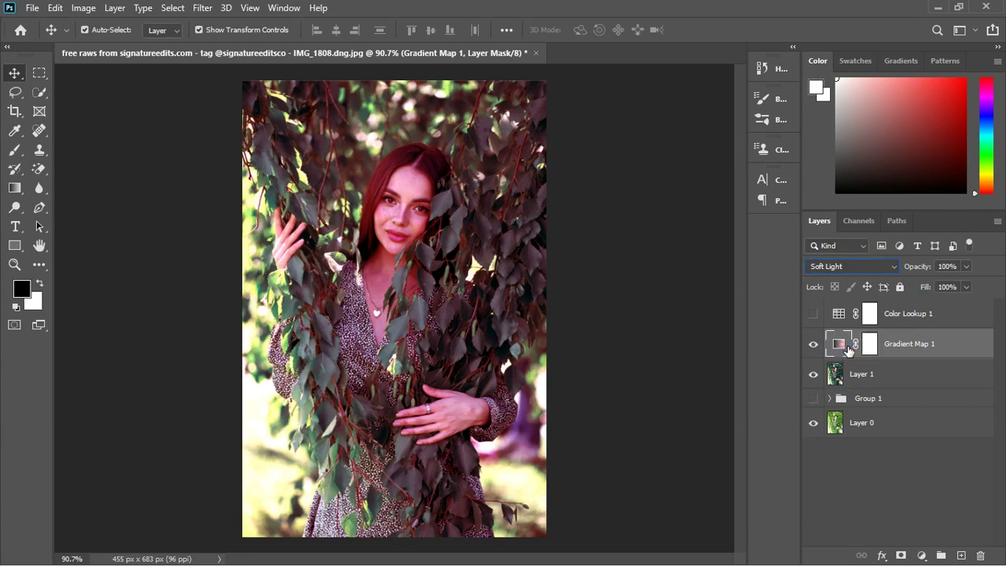
Step: Browse the Oranges presets, previewing Orange_04, Orange_03 and Orange_02
click(698, 252)
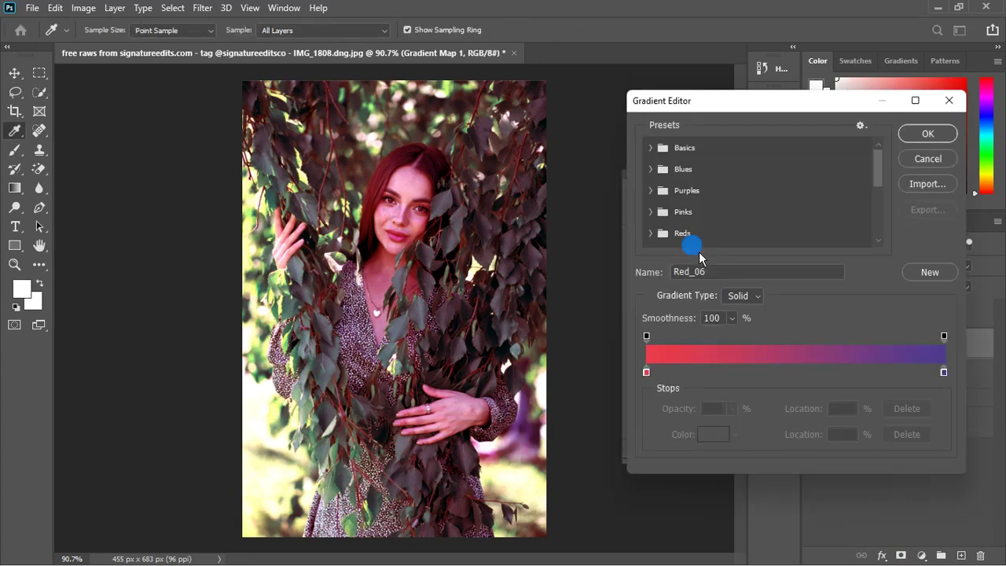
scroll(674, 233, down, 1)
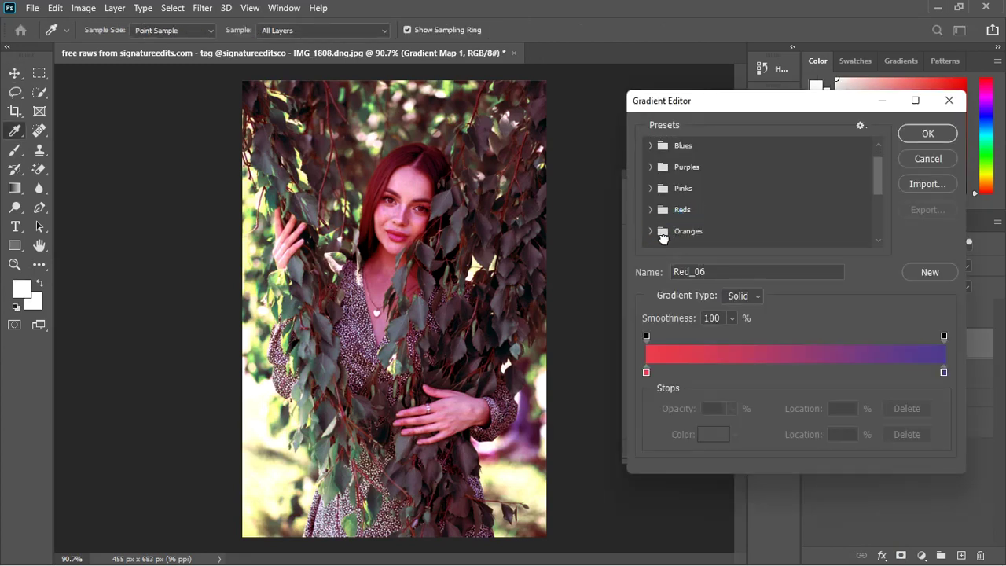
click(668, 233)
click(652, 232)
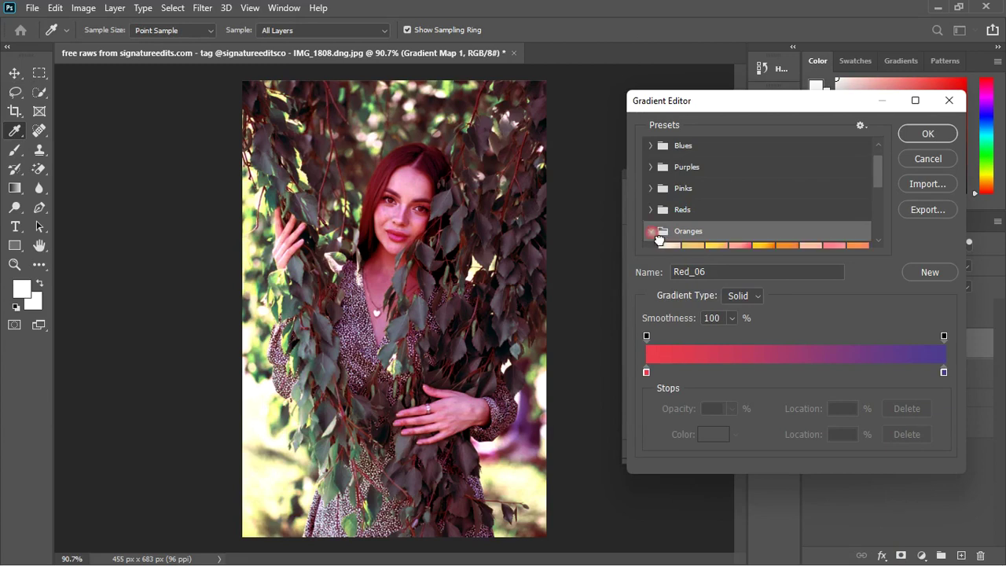
scroll(735, 228, down, 2)
click(740, 223)
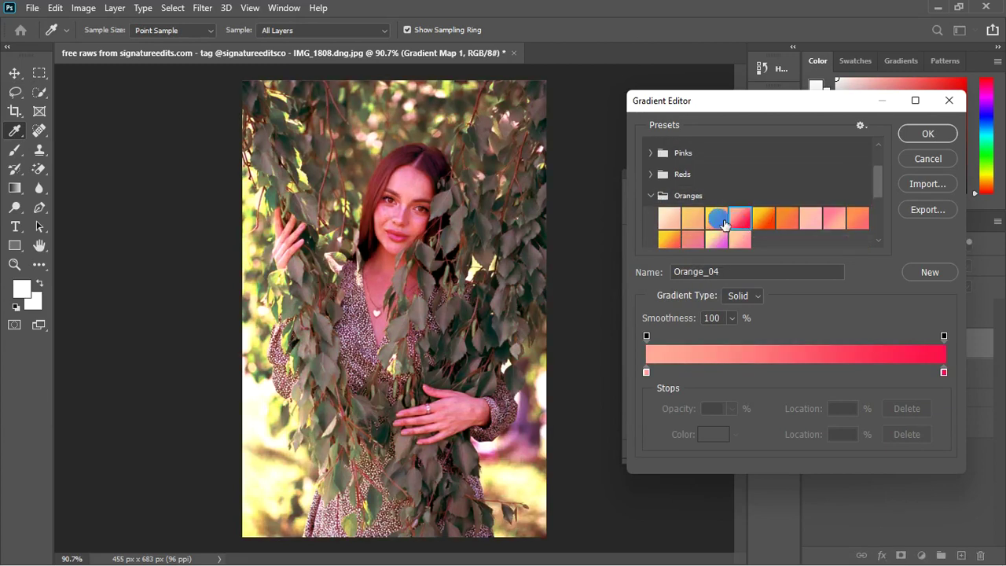
click(717, 223)
click(700, 223)
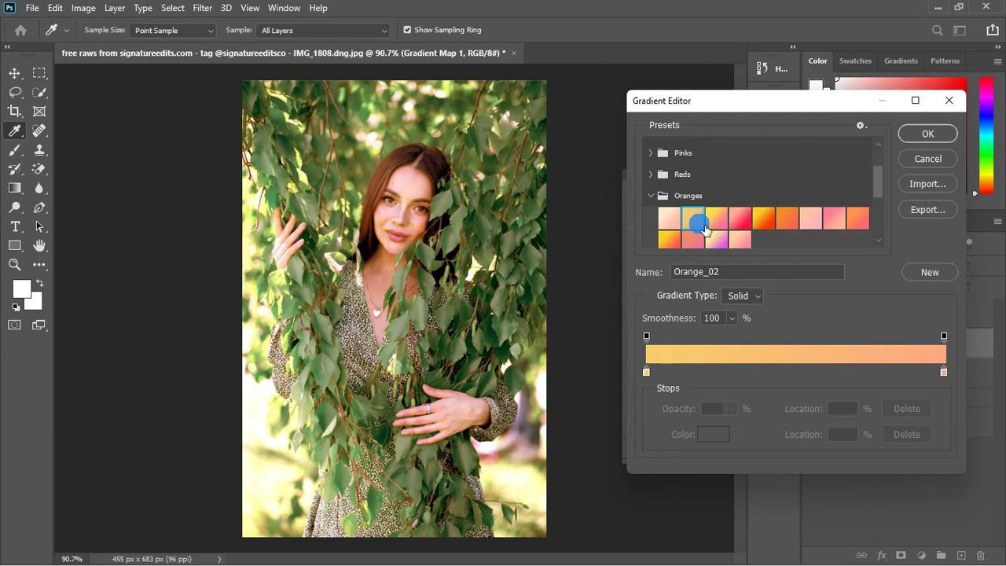
Step: Compare Orange_07, Orange_08 and Orange_12, then apply the peach-to-pink Orange_13 preset
click(816, 222)
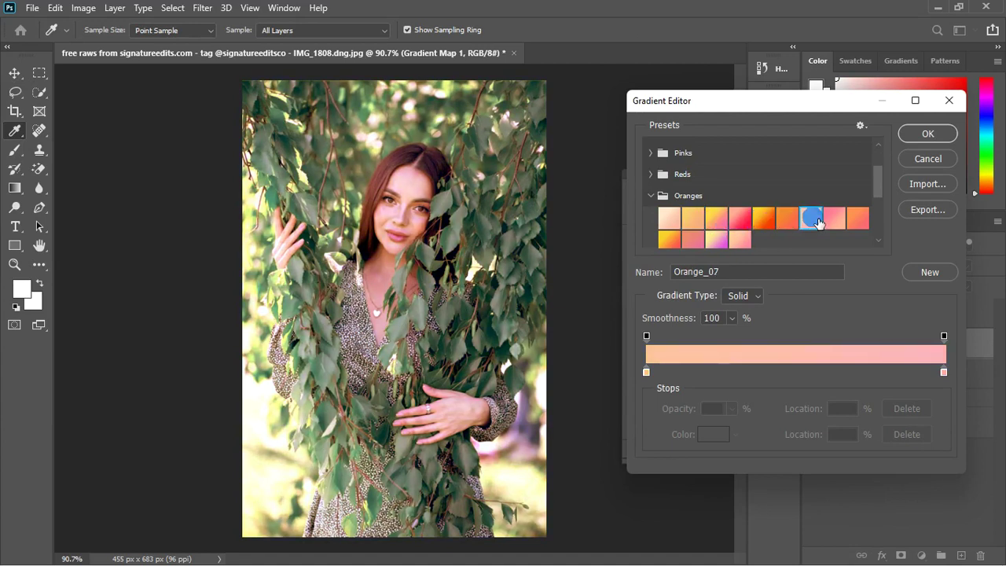
click(844, 222)
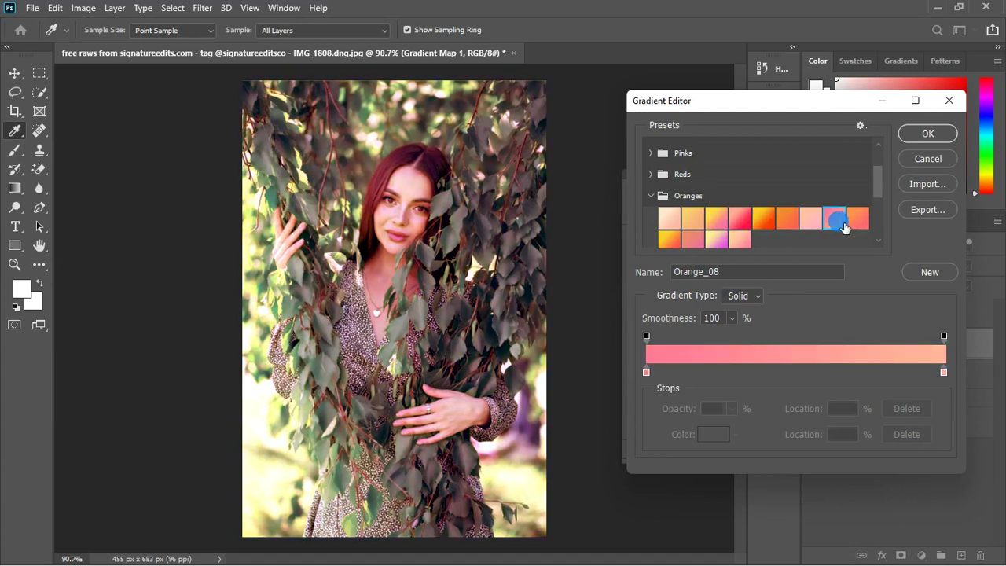
click(718, 240)
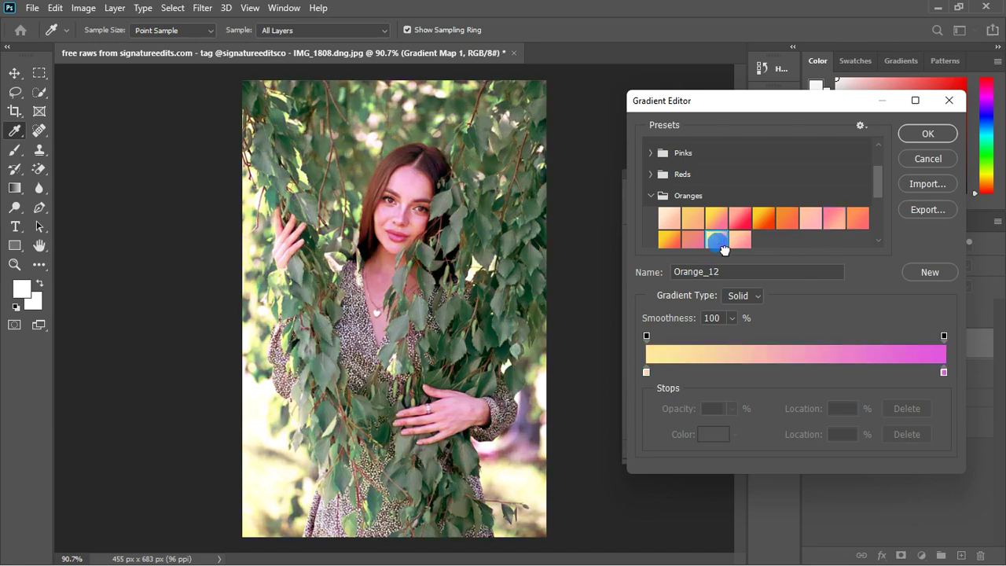
click(742, 243)
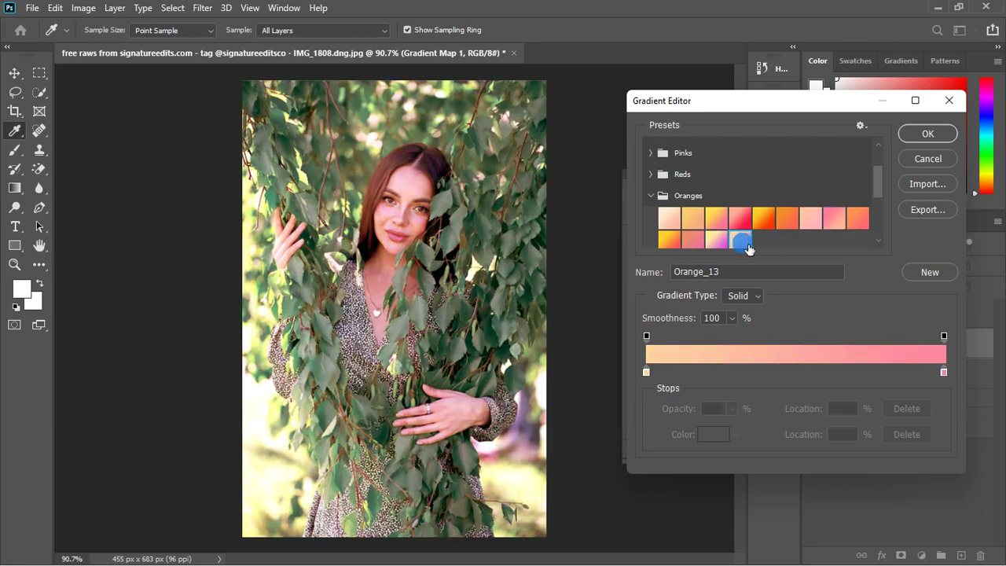
click(927, 133)
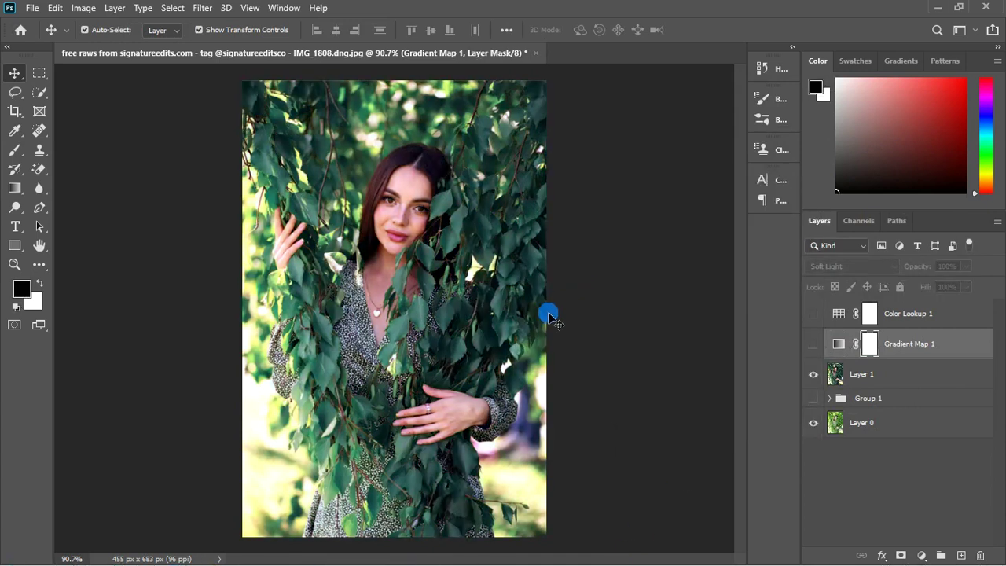
Step: Compare the Gradient Map layer on and off, then delete it
scroll(500, 277, down, 1)
scroll(395, 218, down, 1)
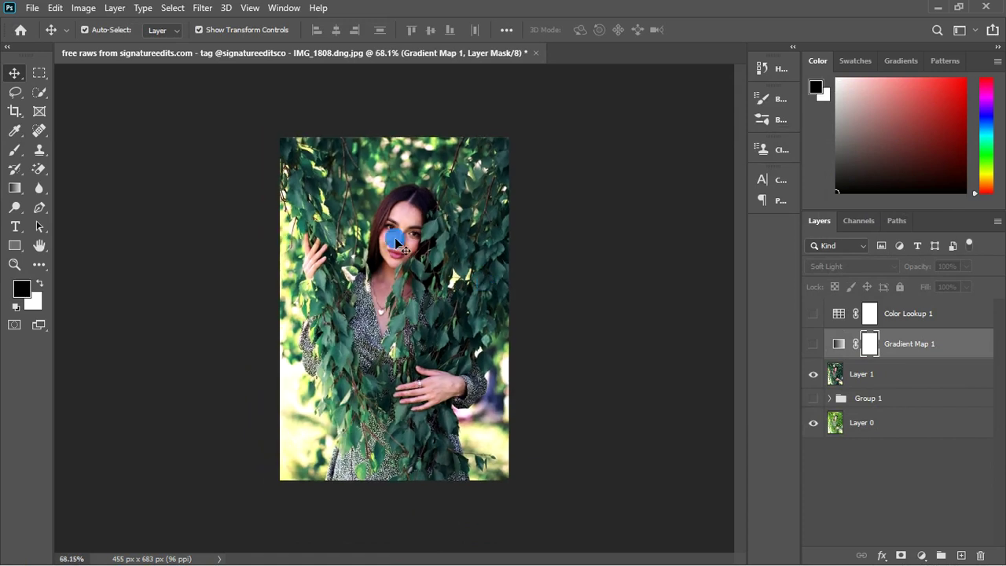
scroll(395, 222, up, 2)
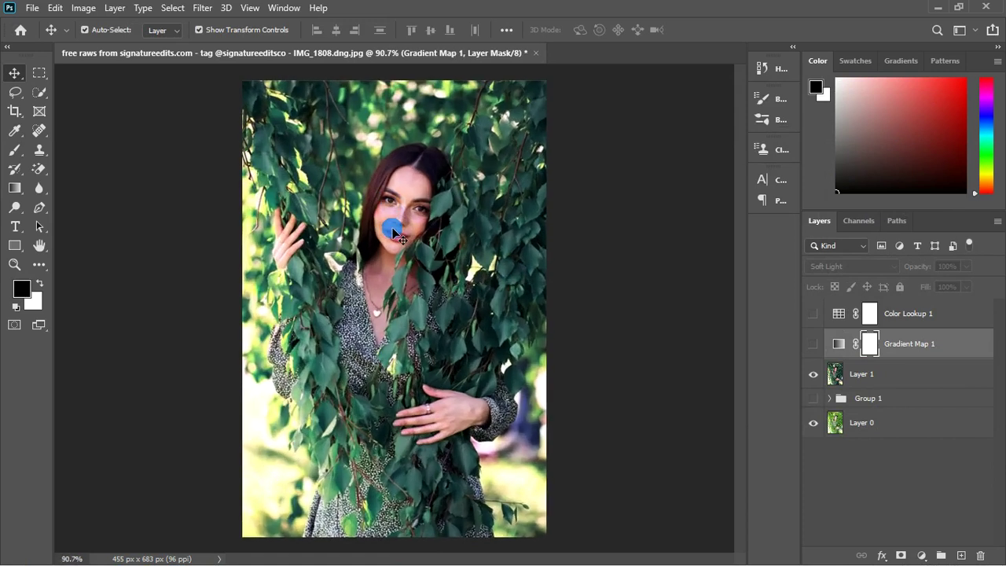
click(813, 346)
click(814, 346)
click(931, 359)
key(Delete)
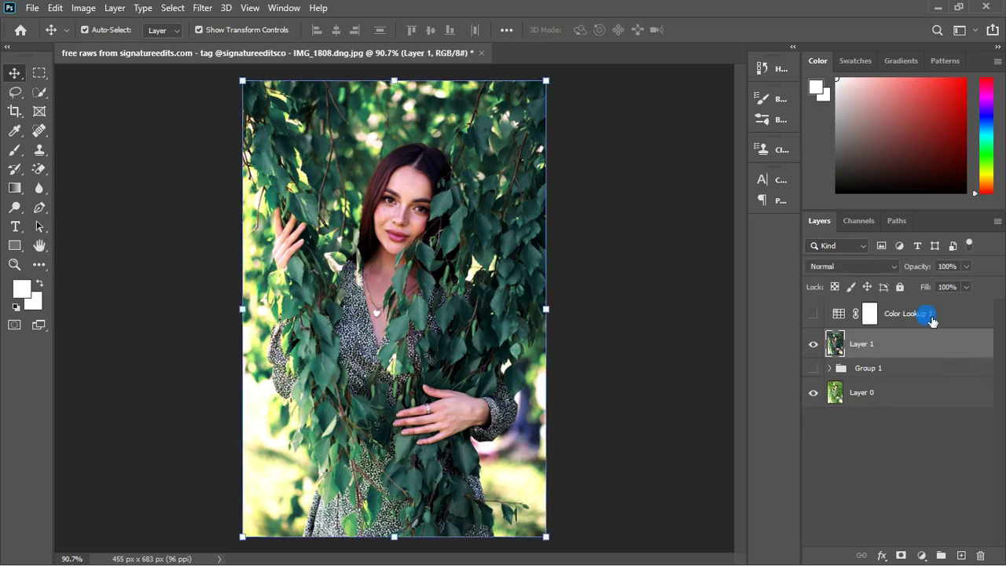
Step: Delete Color Lookup 1 after comparing it, then restore it with Ctrl+Z
click(931, 321)
click(815, 317)
click(814, 317)
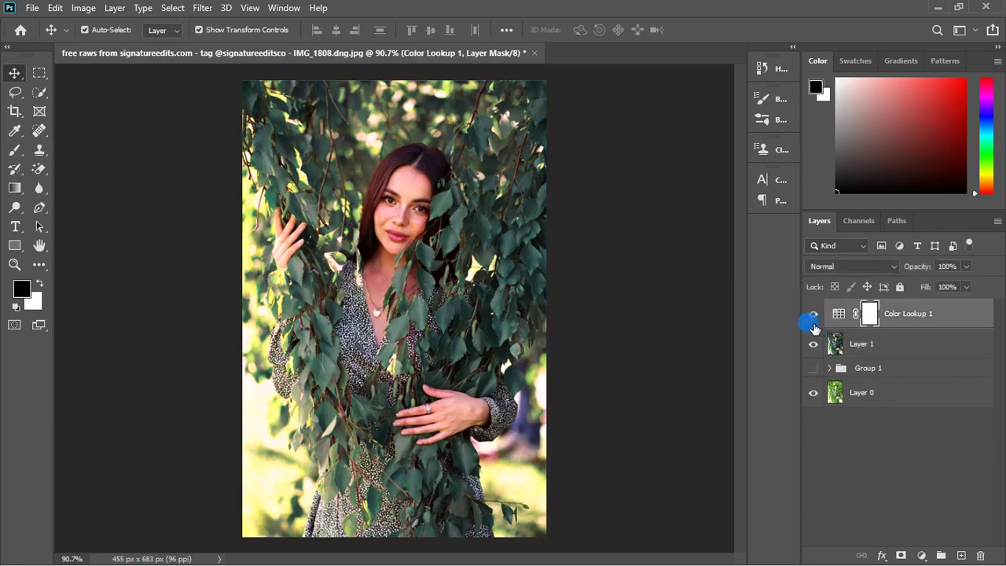
key(Delete)
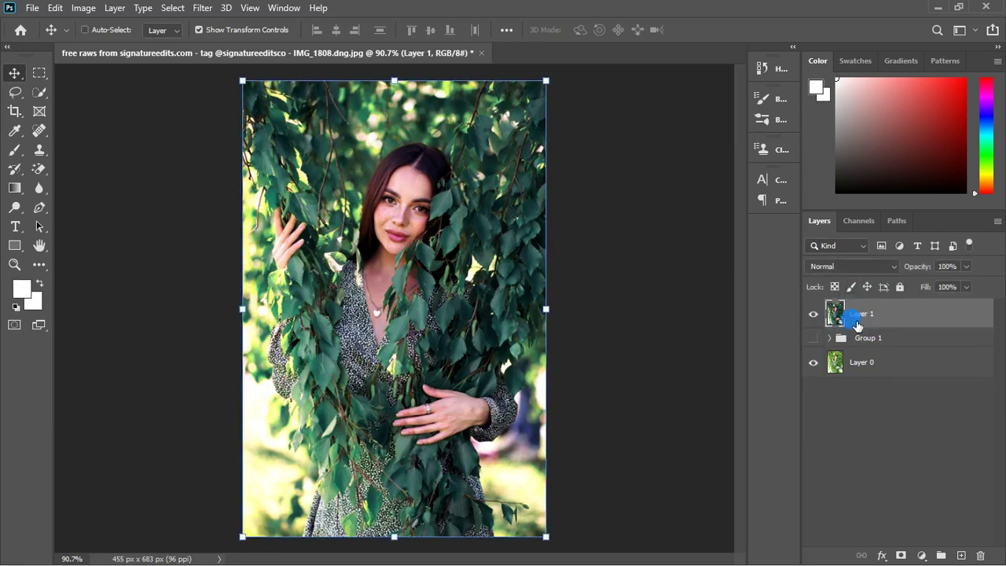
key(ctrl+z)
key(ctrl)
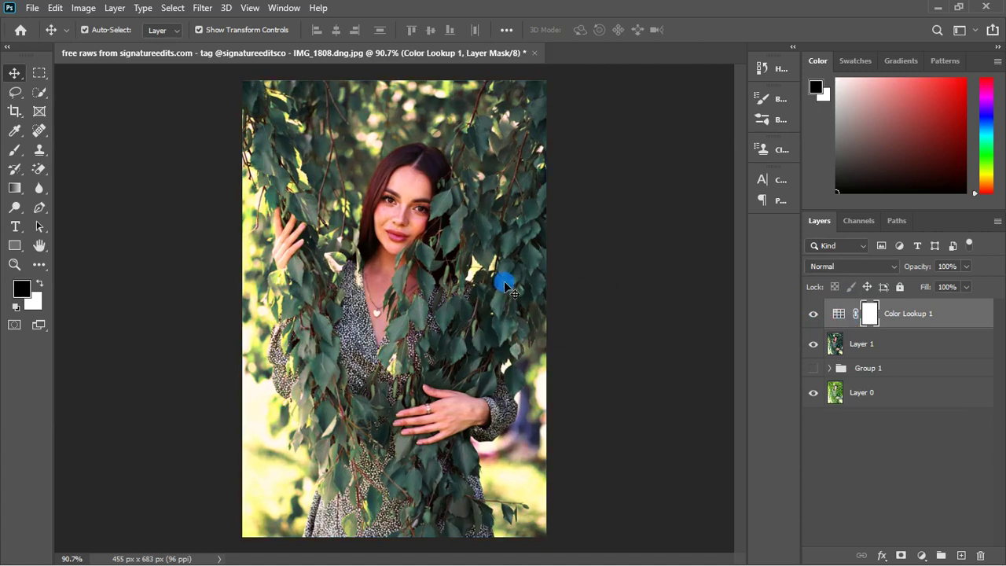
Step: Set Color Lookup 1 to 60% opacity and hide it
scroll(505, 285, down, 1)
scroll(292, 255, up, 1)
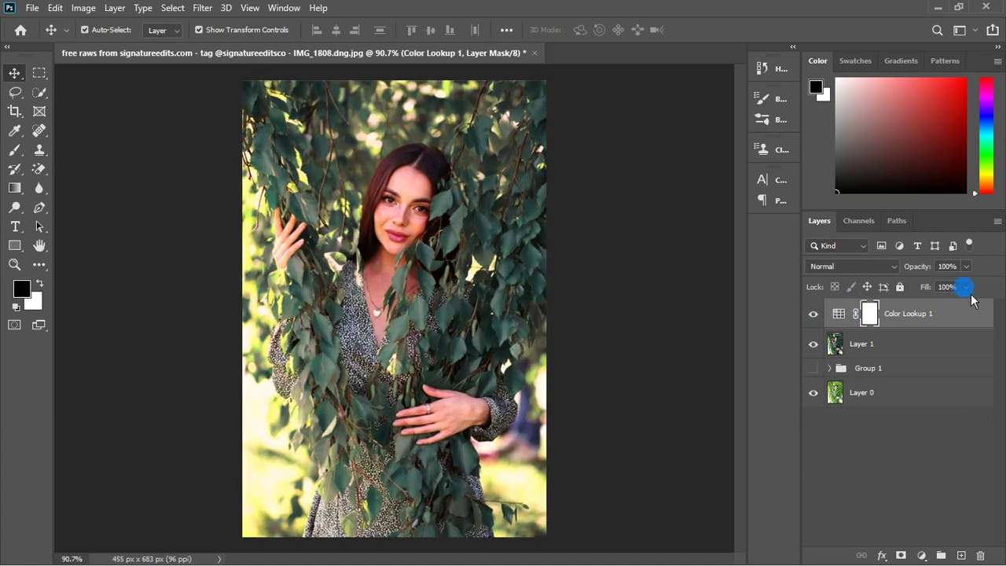
click(966, 266)
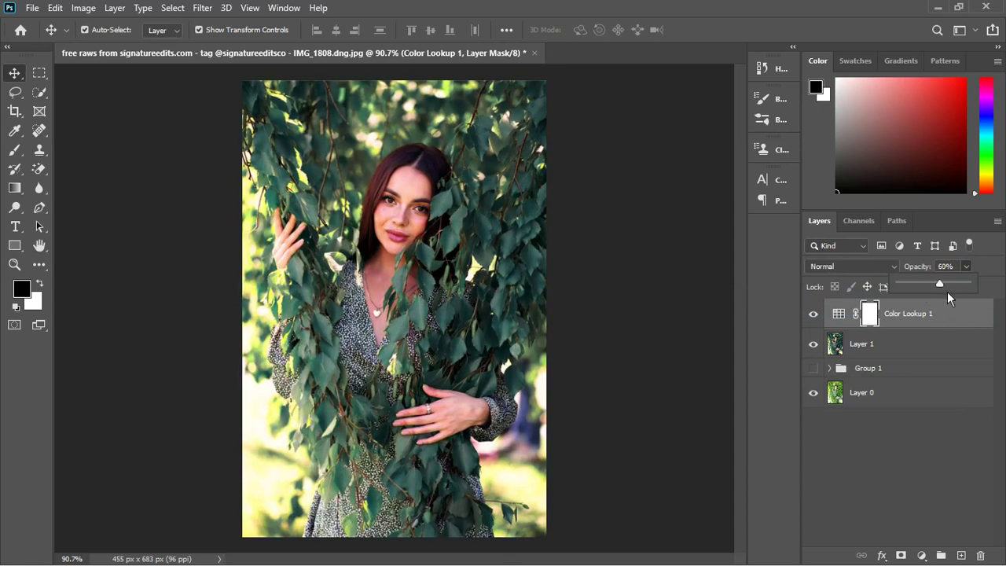
mouse_move(947, 291)
mouse_down()
mouse_move(831, 292)
mouse_move(928, 287)
mouse_up()
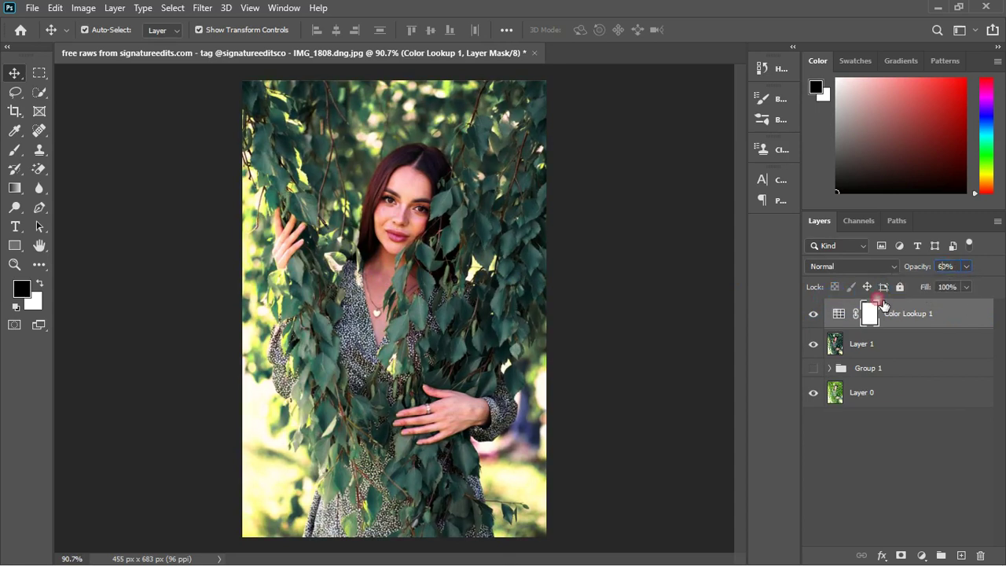
click(813, 314)
Step: Add a Color Balance adjustment above Layer 1, leaving the tonal range at Midtones
click(902, 347)
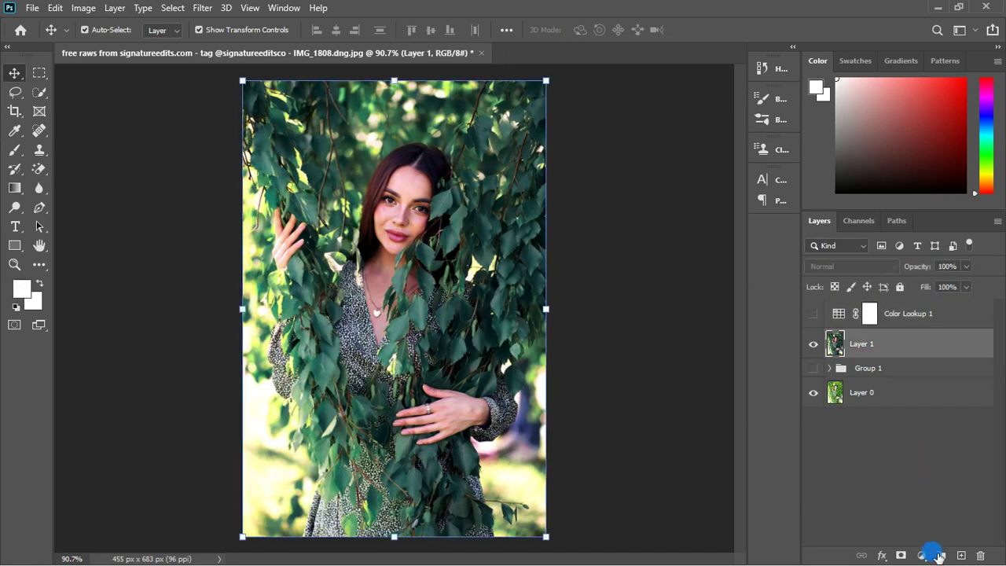
click(921, 555)
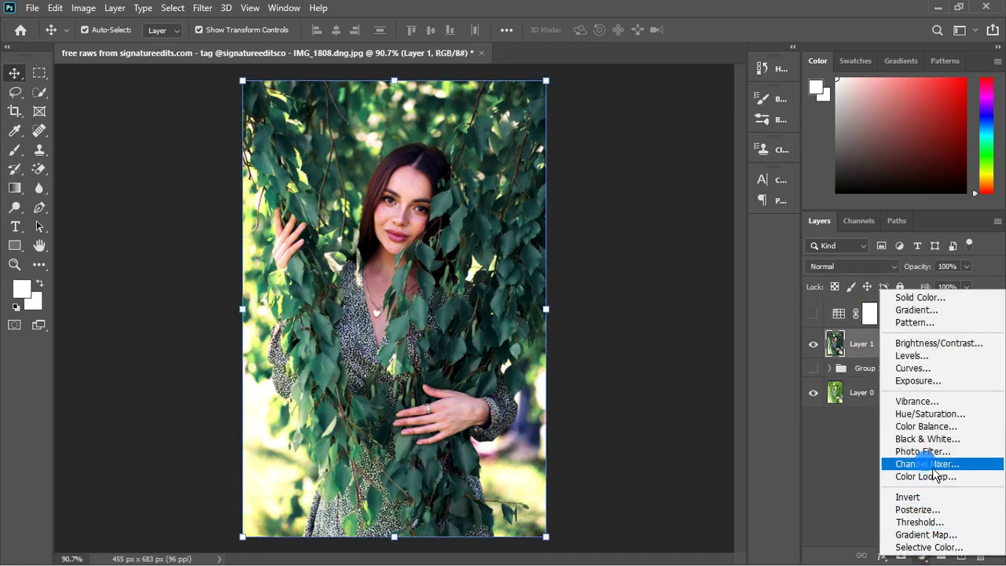
click(927, 427)
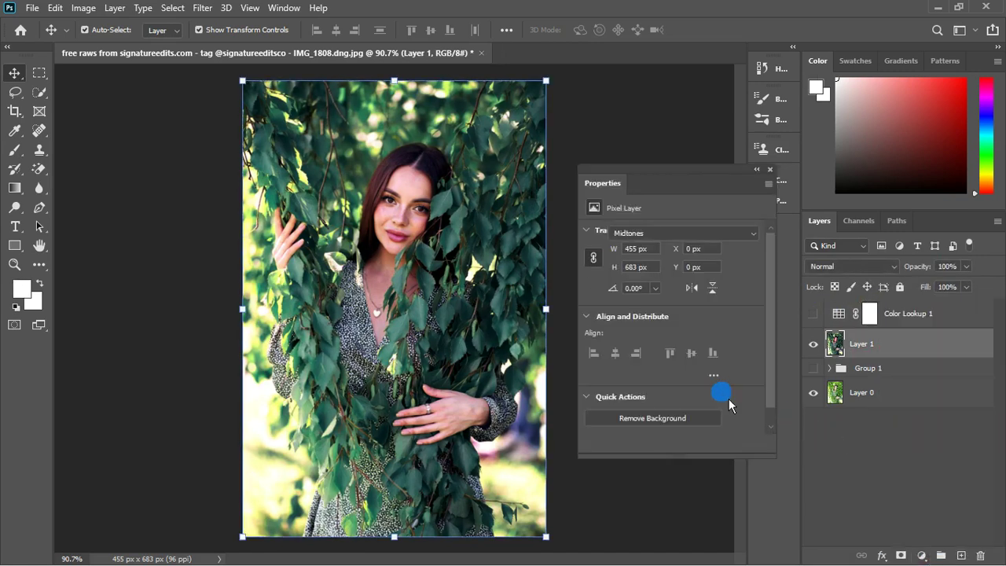
click(660, 233)
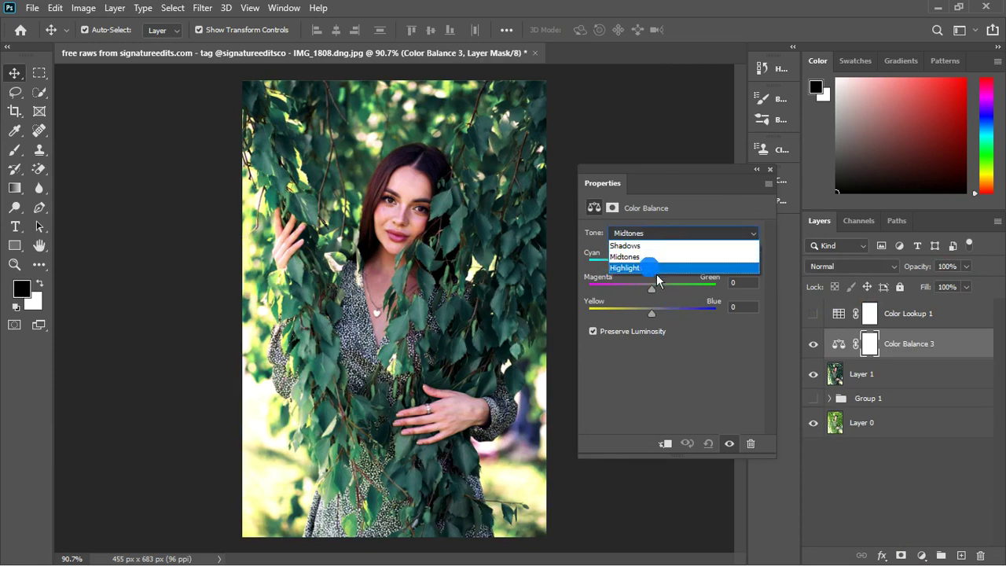
click(661, 374)
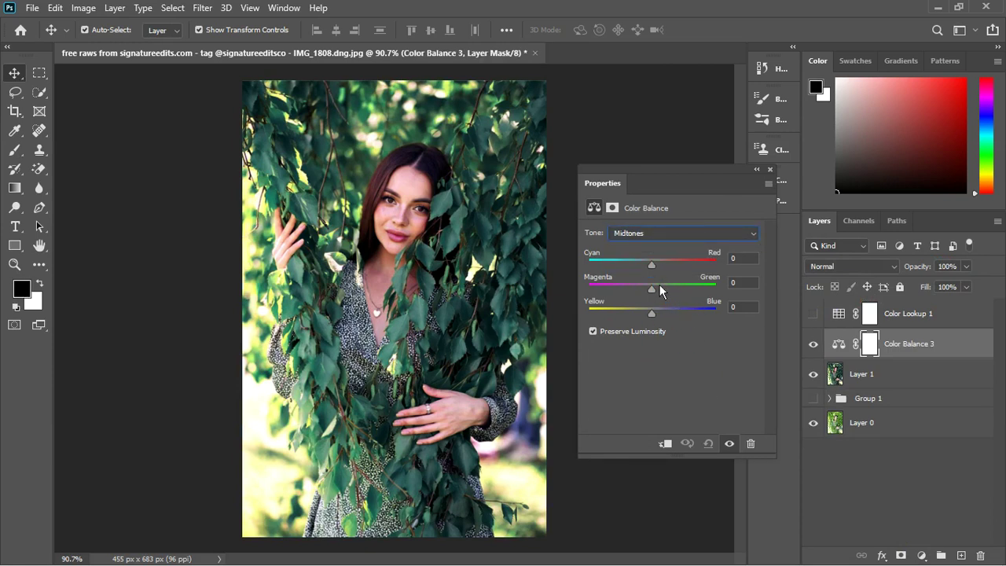
Step: Discard the Color Balance 3 layer and bring up the adjustment-layer list again
click(769, 168)
click(920, 346)
key(Delete)
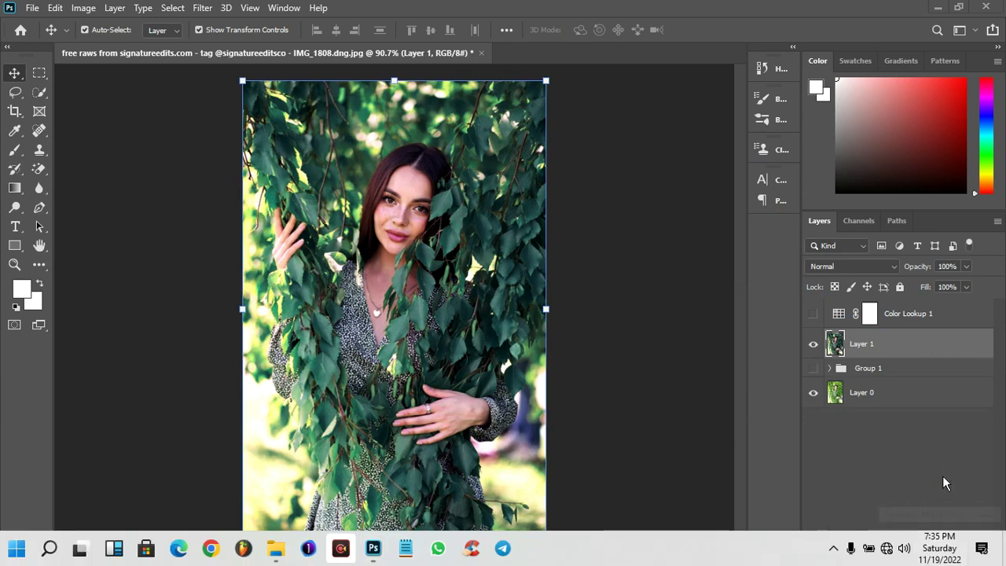
click(915, 554)
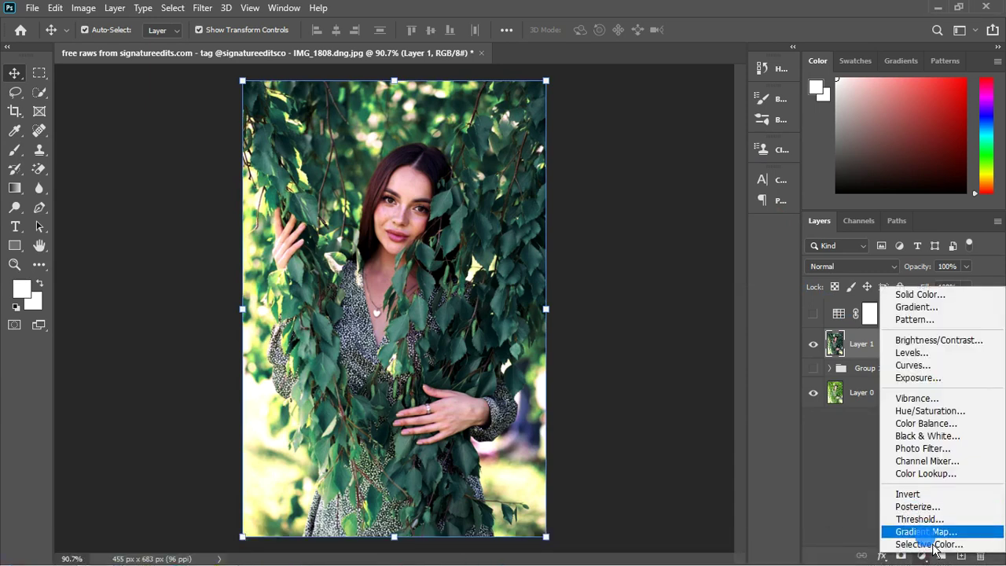
Step: Add Selective Color and, with Magentas chosen, settle the Black slider at -49%
click(927, 543)
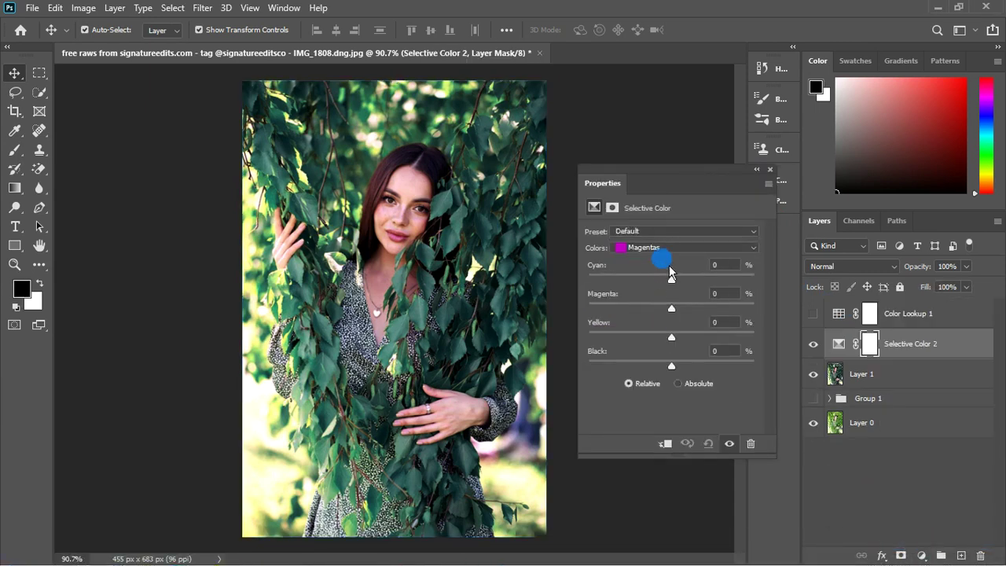
click(676, 249)
click(677, 253)
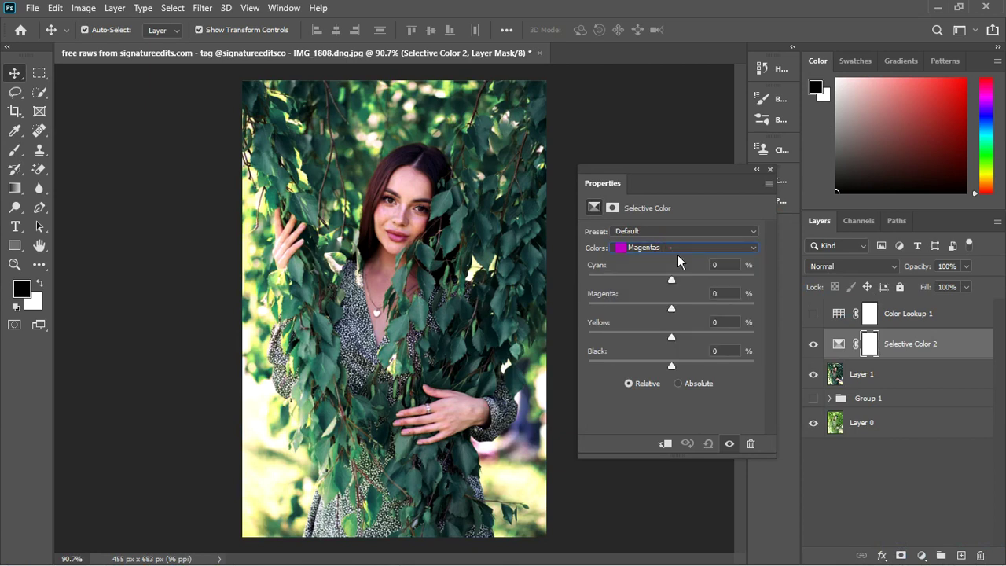
click(671, 367)
drag(680, 374, 631, 394)
drag(635, 390, 658, 394)
drag(662, 391, 638, 390)
drag(660, 388, 637, 388)
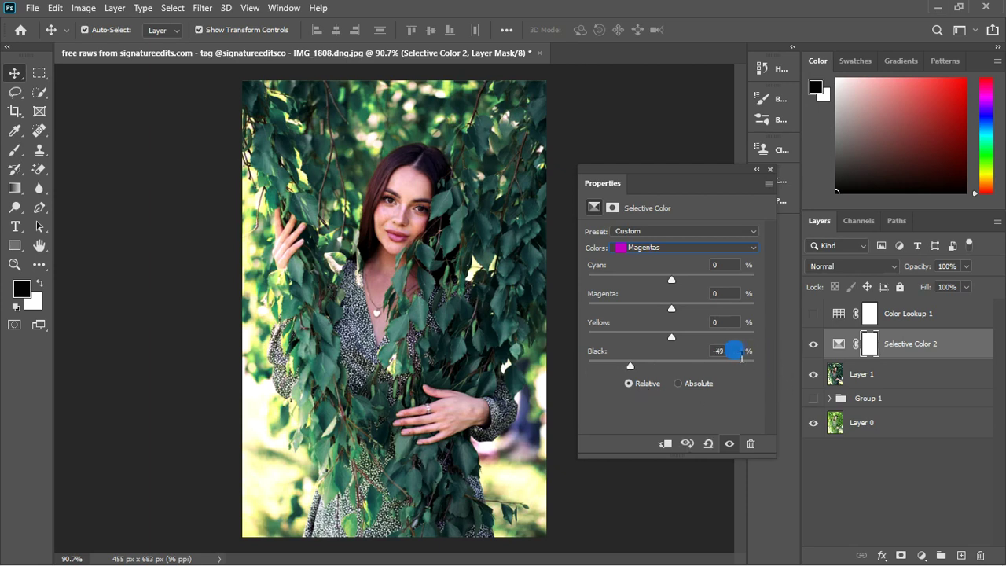
click(770, 169)
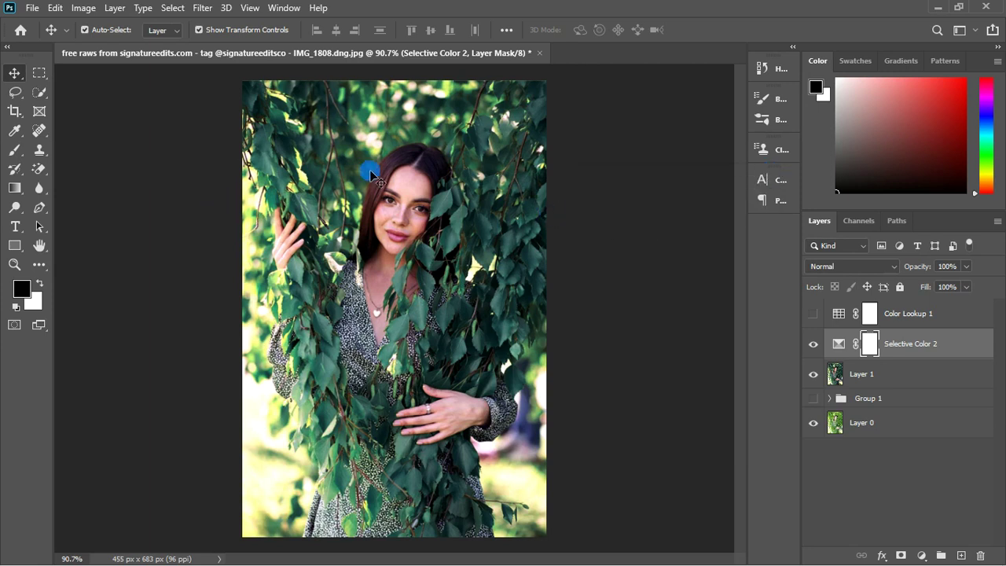
Step: Show Color Lookup 1 again and lower its fill to 42%
scroll(370, 196, up, 4)
scroll(405, 220, down, 2)
scroll(410, 226, down, 2)
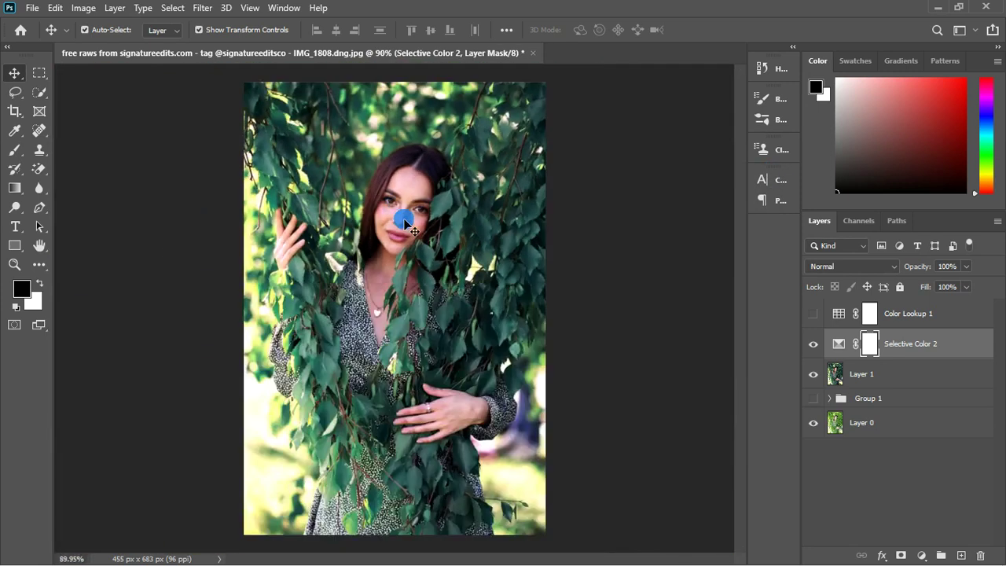
click(814, 316)
click(814, 317)
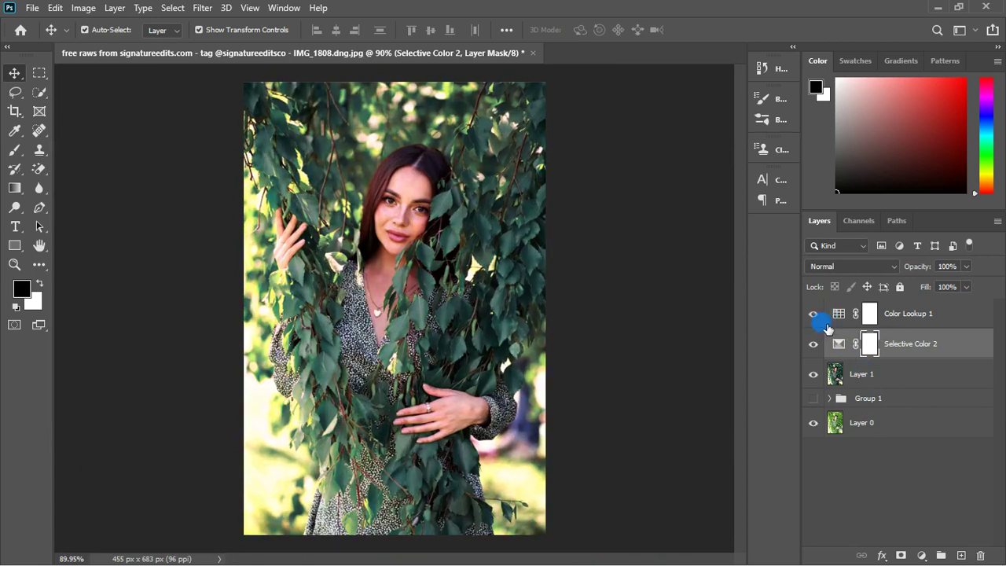
click(957, 304)
drag(965, 287, 935, 312)
click(946, 308)
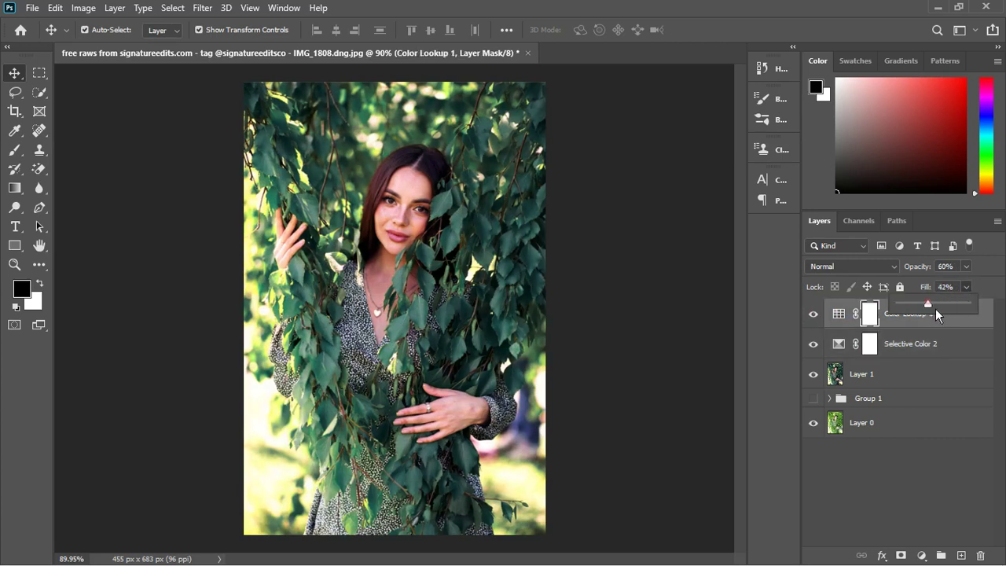
Step: Deselect the layers, reselect Color Lookup 1 and bring up the adjustment-layer list
click(931, 488)
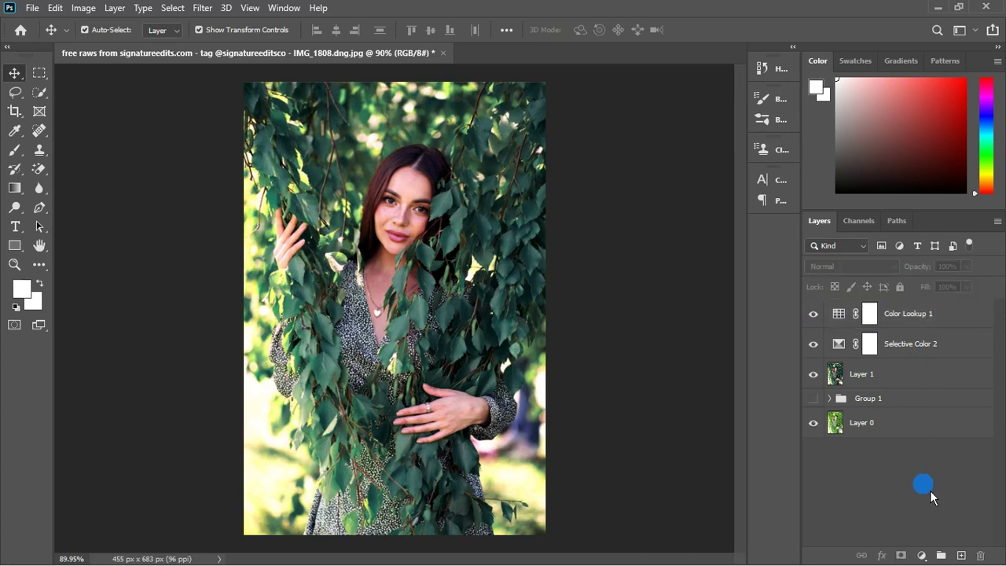
click(456, 328)
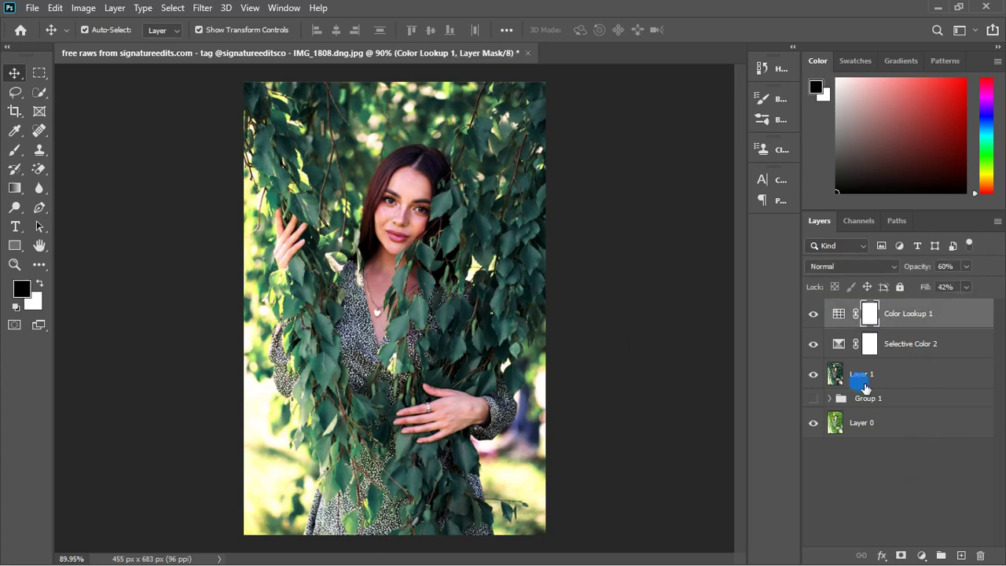
click(922, 556)
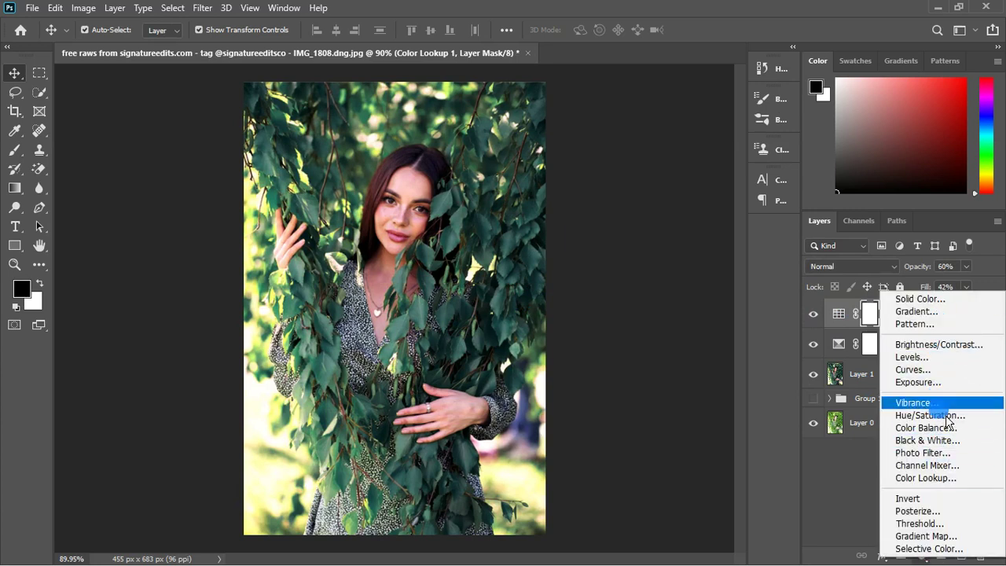
Step: Add a Curves layer that pulls the RGB midtones down slightly, input 126 to output 116
click(929, 370)
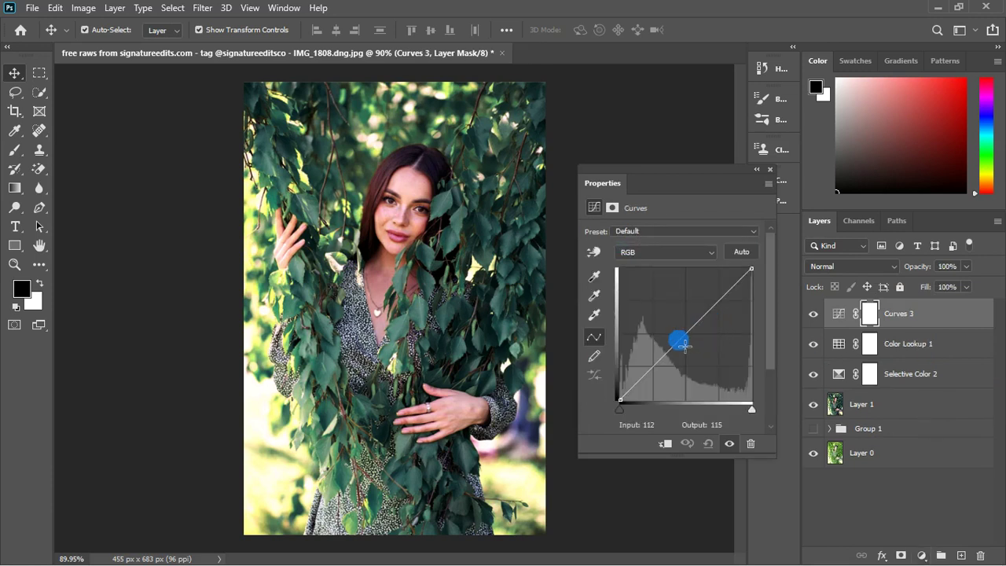
mouse_move(683, 345)
mouse_down()
mouse_move(683, 337)
mouse_move(691, 346)
mouse_up()
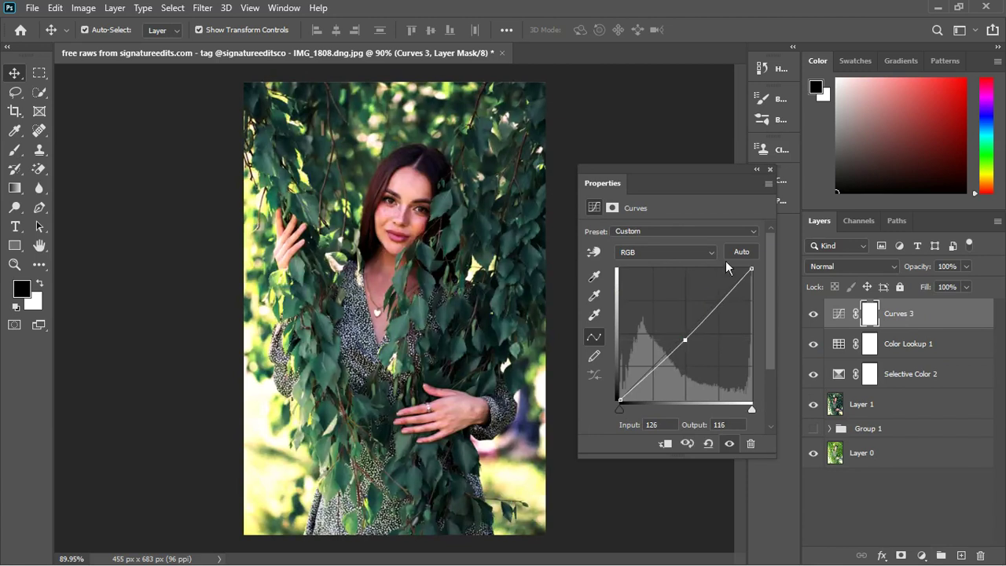
click(769, 169)
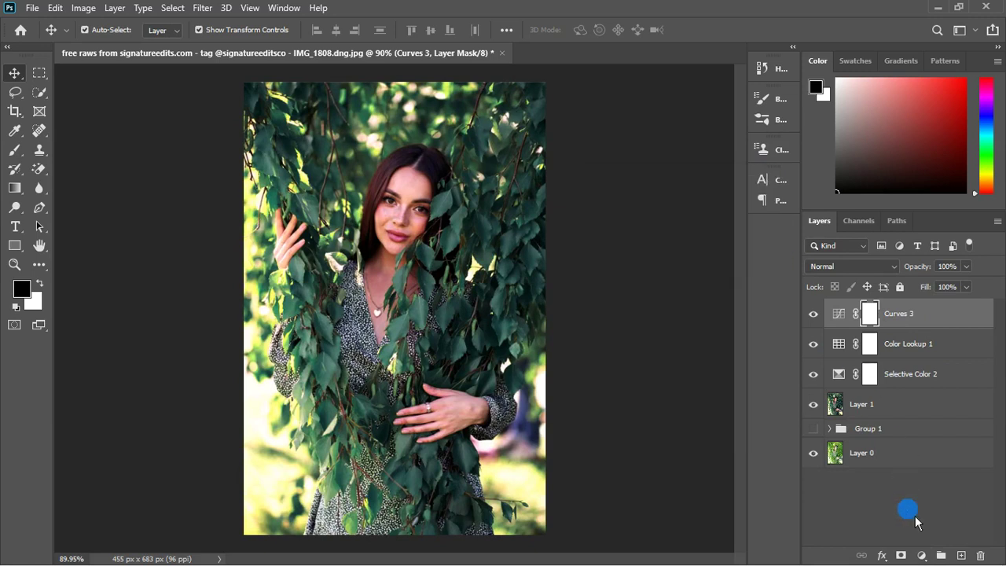
Step: Add an Exposure adjustment layer with a slight gamma nudge, then hide Curves 3
click(921, 556)
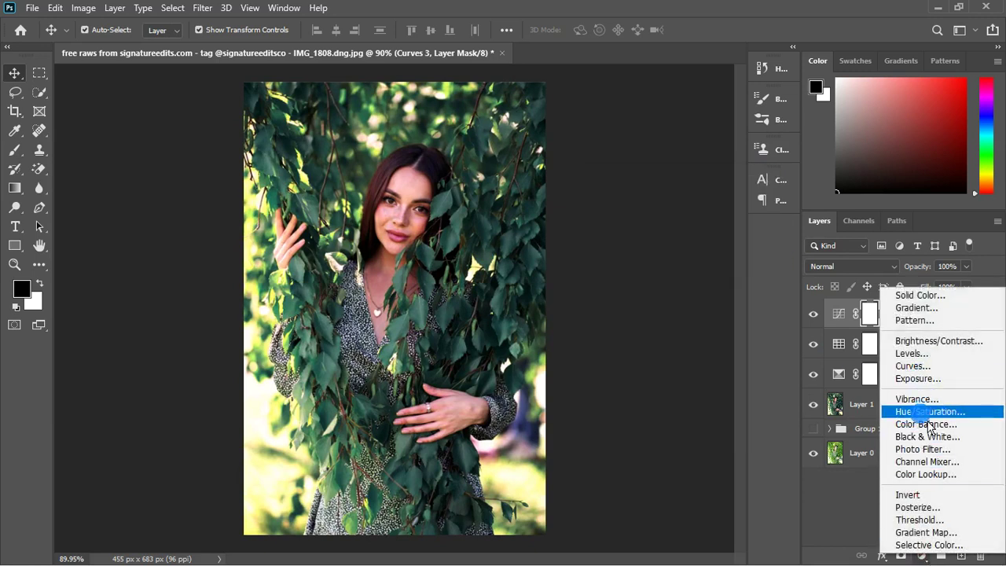
click(927, 380)
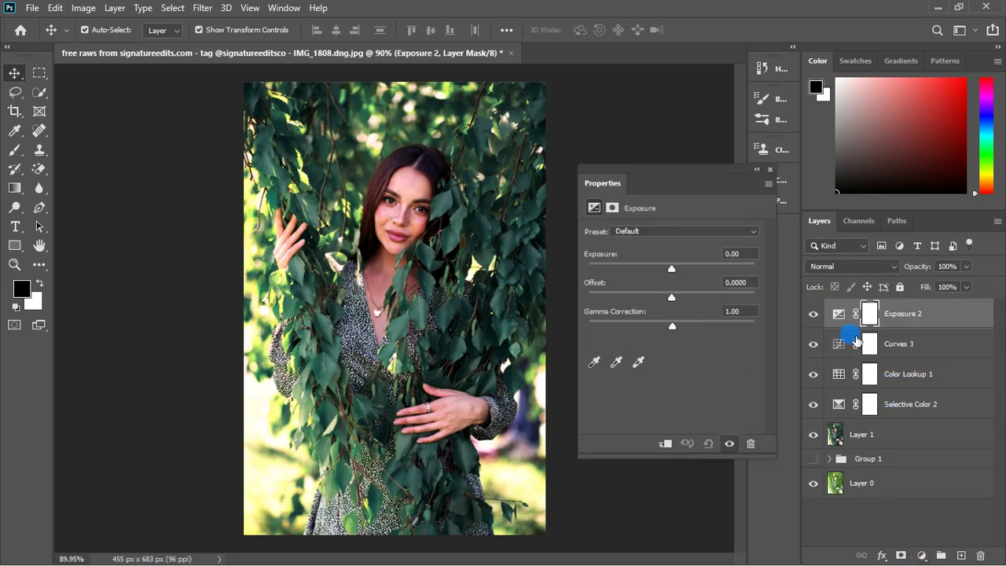
drag(680, 330, 673, 328)
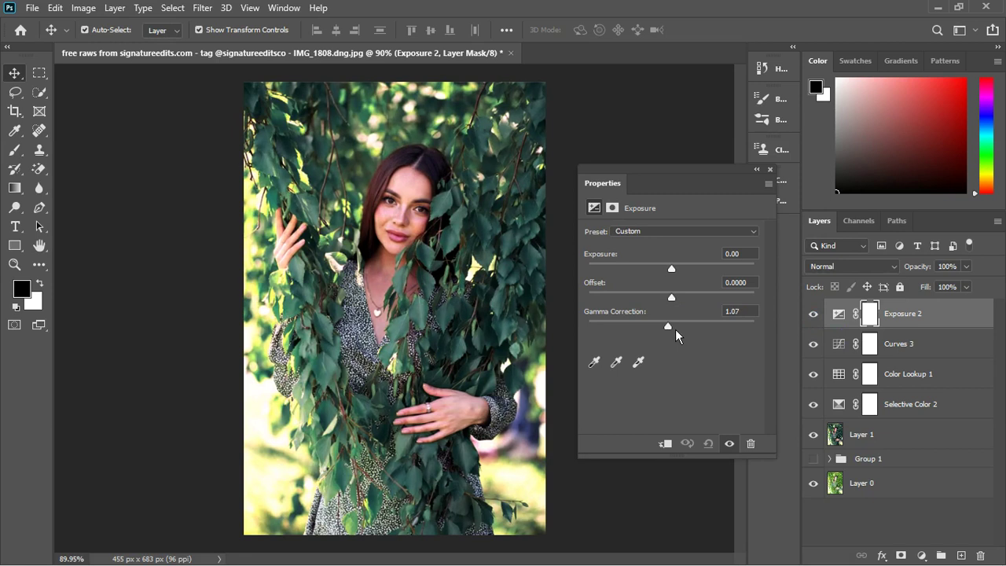
click(768, 202)
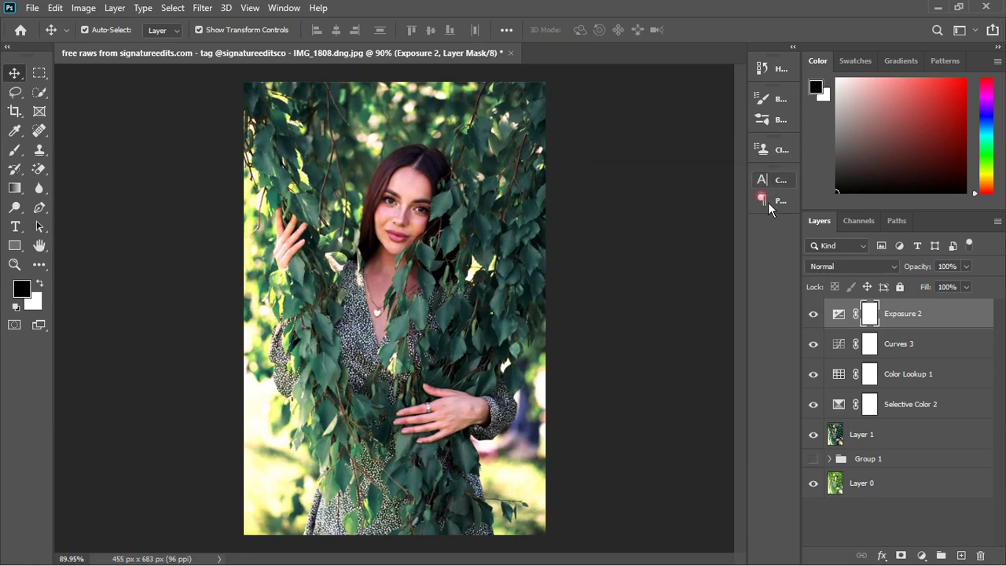
click(813, 343)
Step: Set the Exposure 2 gamma correction to 0.93, toggling its visibility to compare
click(836, 321)
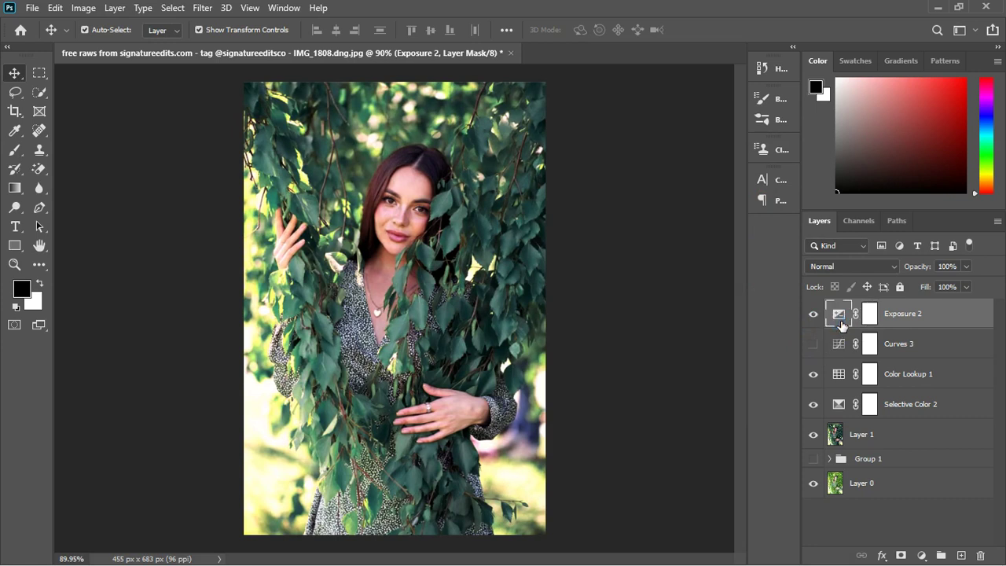
click(839, 322)
click(668, 326)
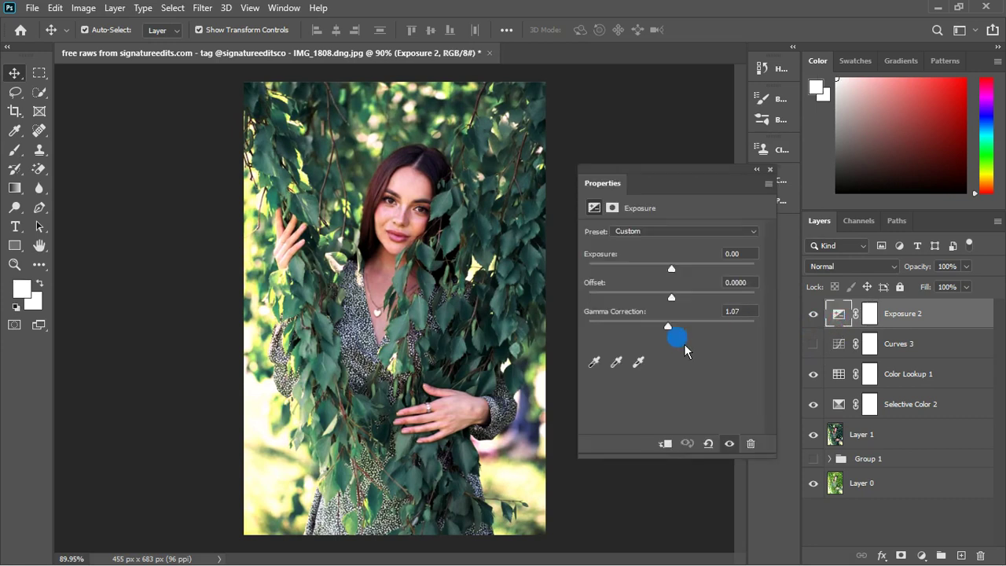
drag(684, 330, 684, 331)
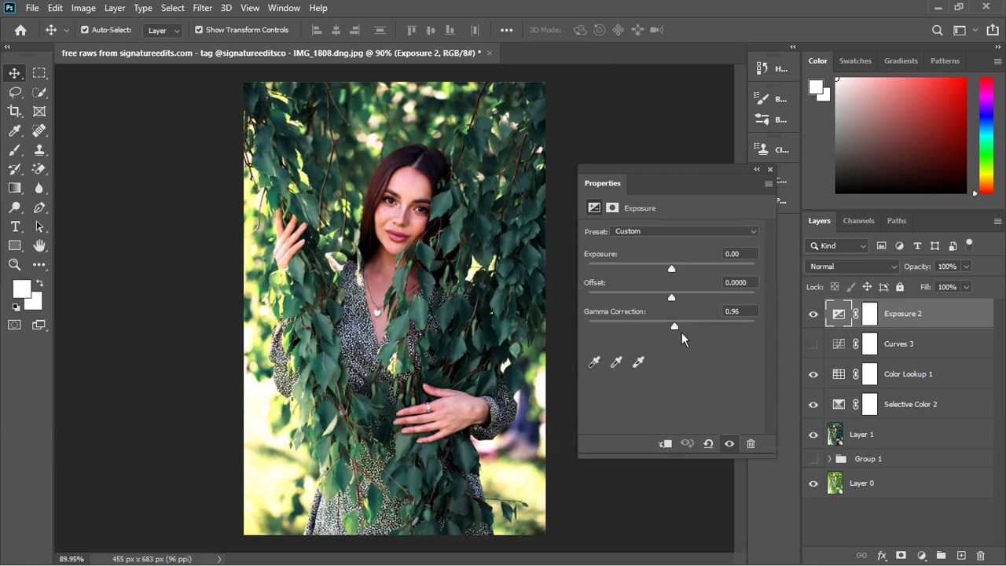
drag(681, 332, 683, 332)
click(729, 443)
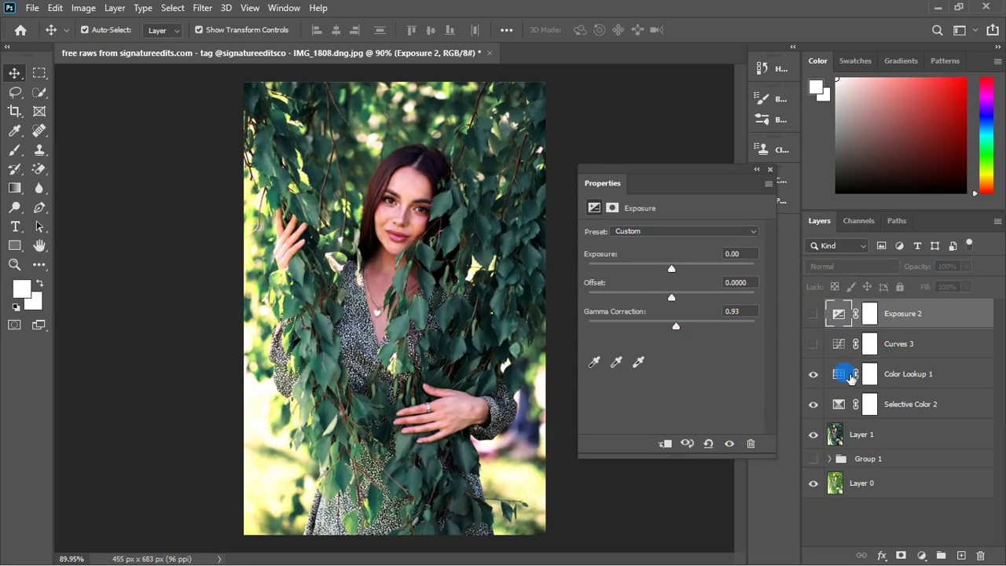
click(730, 443)
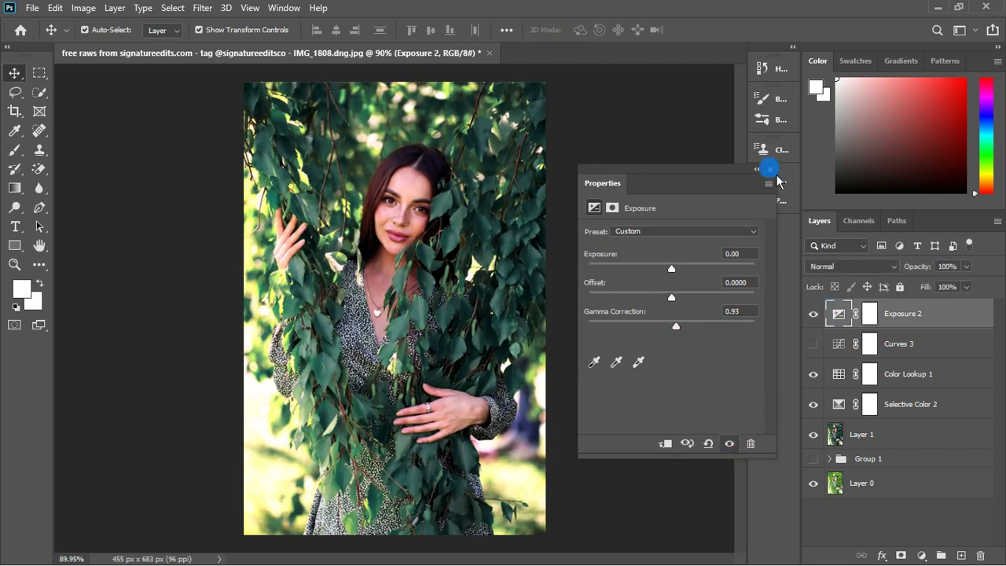
click(769, 169)
Step: Add a Vibrance adjustment layer with vibrance set to about +12
click(925, 555)
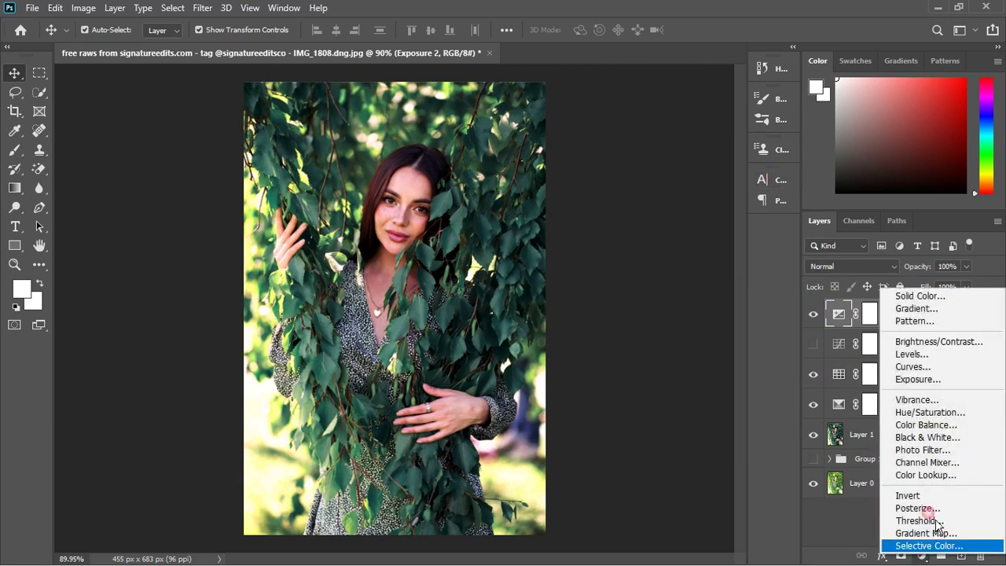
click(920, 403)
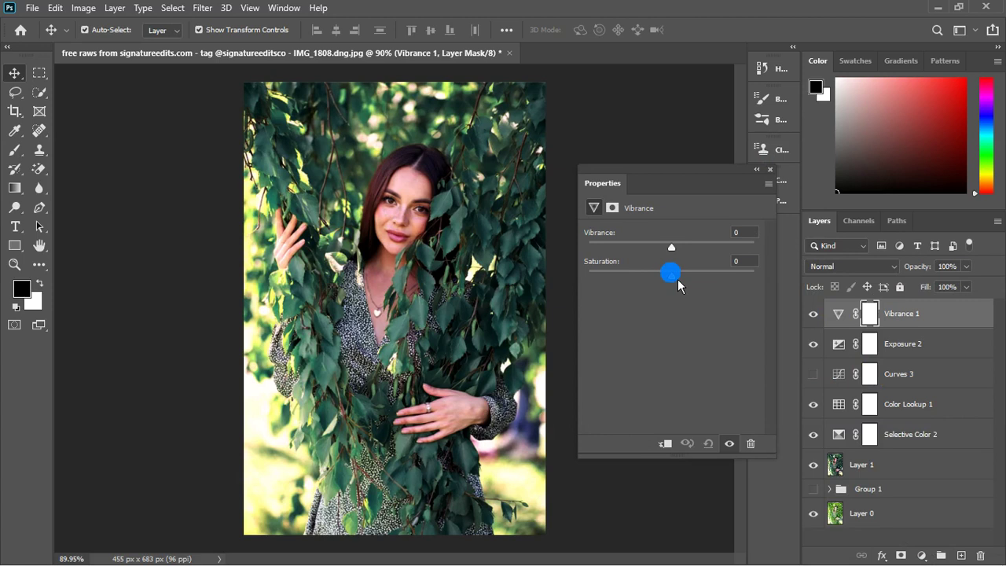
drag(670, 246, 672, 245)
mouse_move(695, 250)
mouse_down()
mouse_move(742, 252)
mouse_move(631, 251)
mouse_move(682, 253)
mouse_up()
drag(687, 251, 689, 250)
click(770, 168)
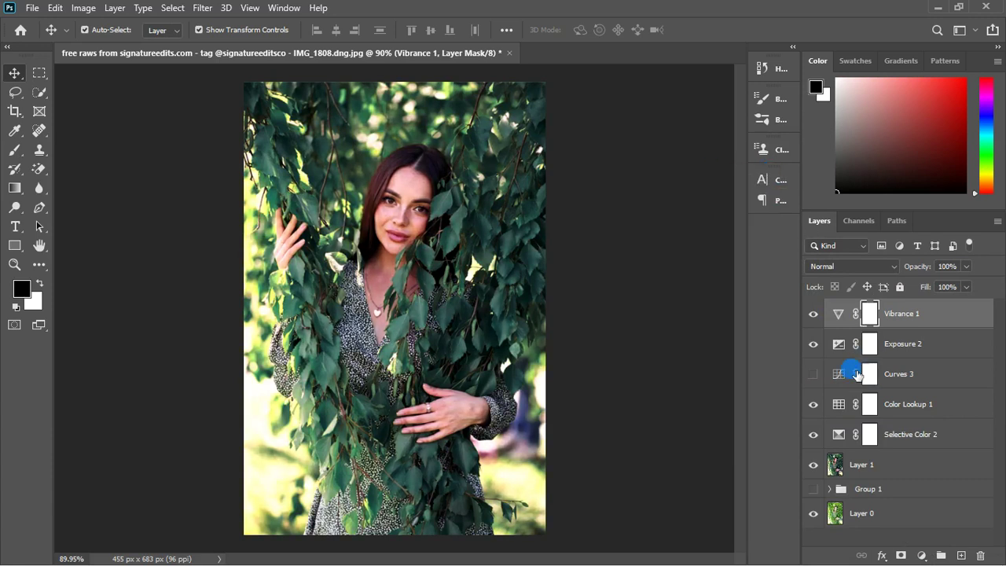
Step: Make the Curves 3 adjustment layer visible again
click(813, 374)
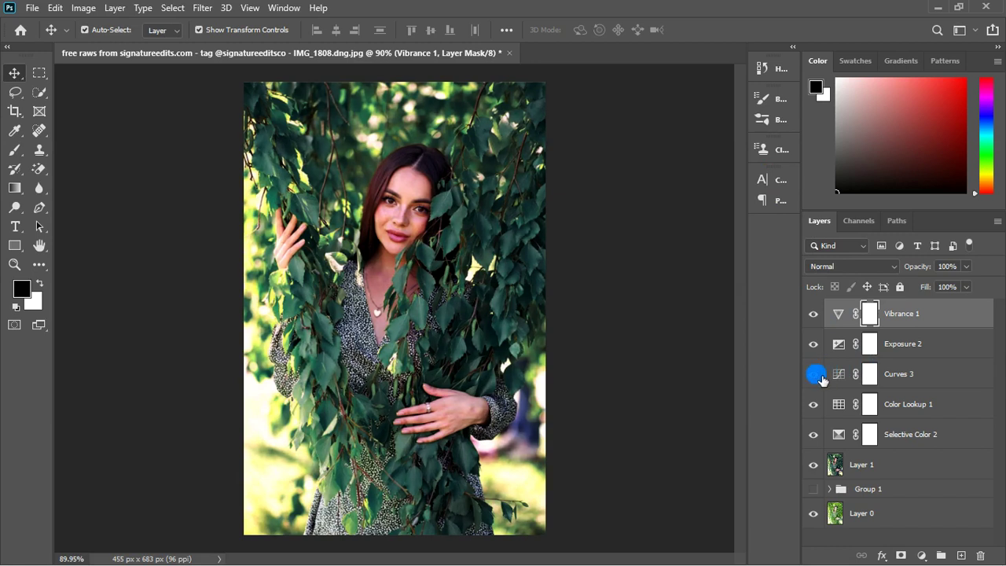
scroll(396, 164, up, 2)
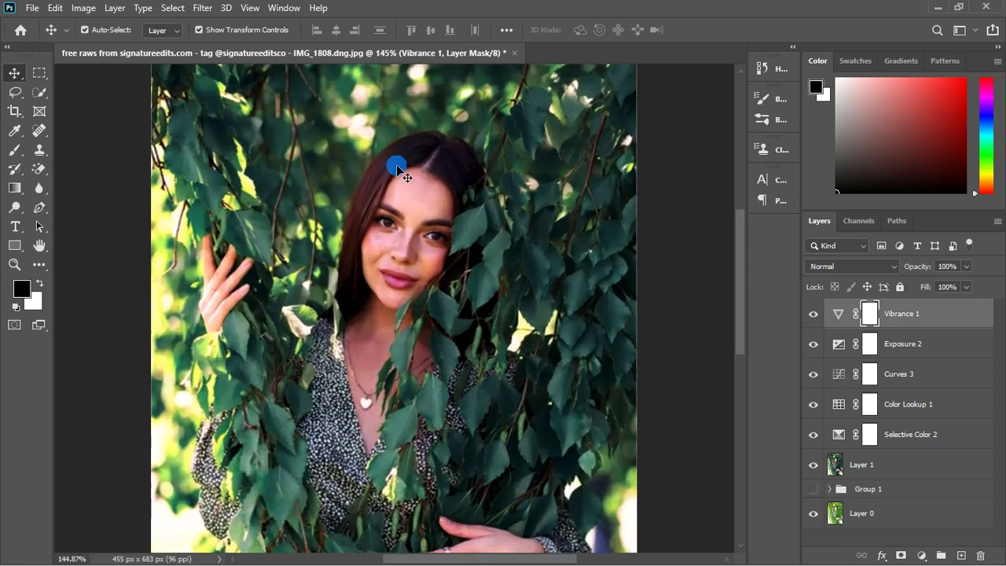
scroll(396, 165, down, 2)
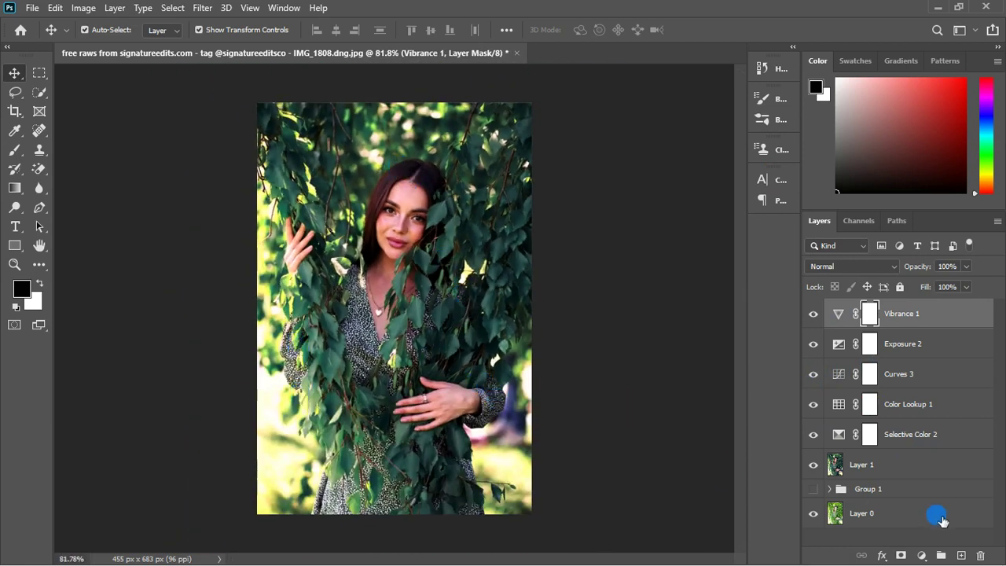
Step: Add a Color Balance adjustment layer with Midtones Cyan–Red set to -10
click(922, 556)
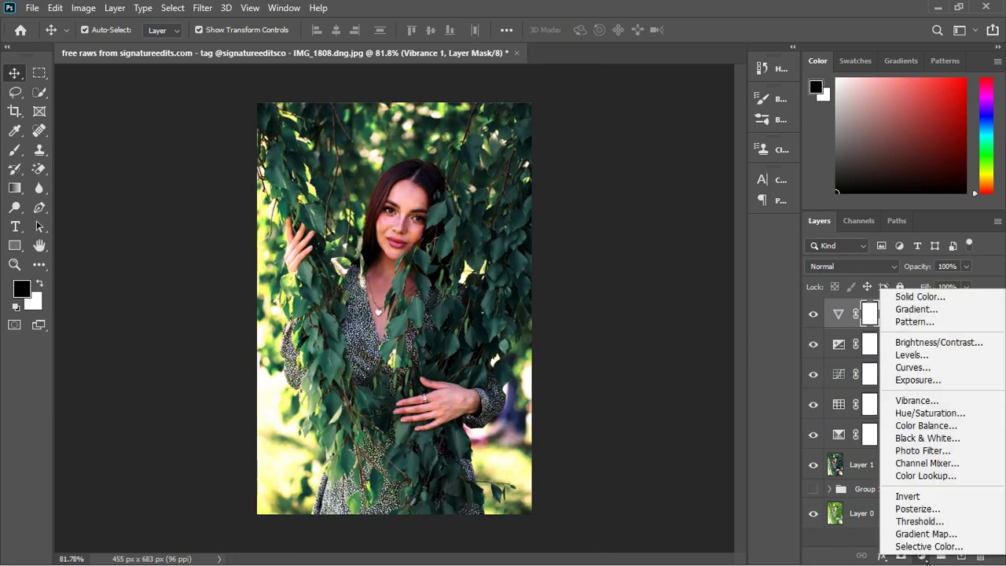
click(894, 403)
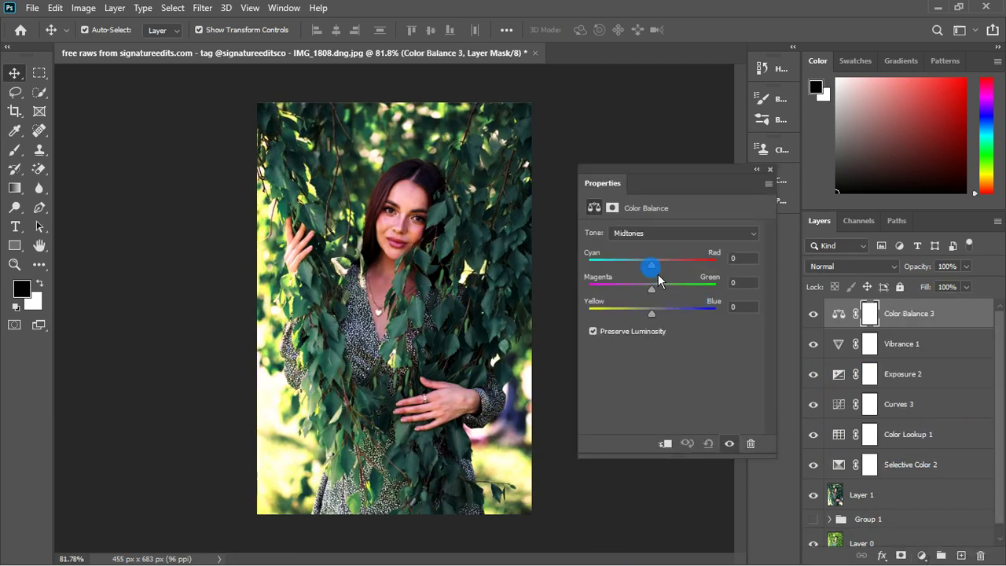
drag(657, 272, 652, 270)
click(751, 258)
drag(758, 262, 727, 267)
text(-10)
Step: Set the Color Balance Highlights Cyan–Red value to -5
click(712, 235)
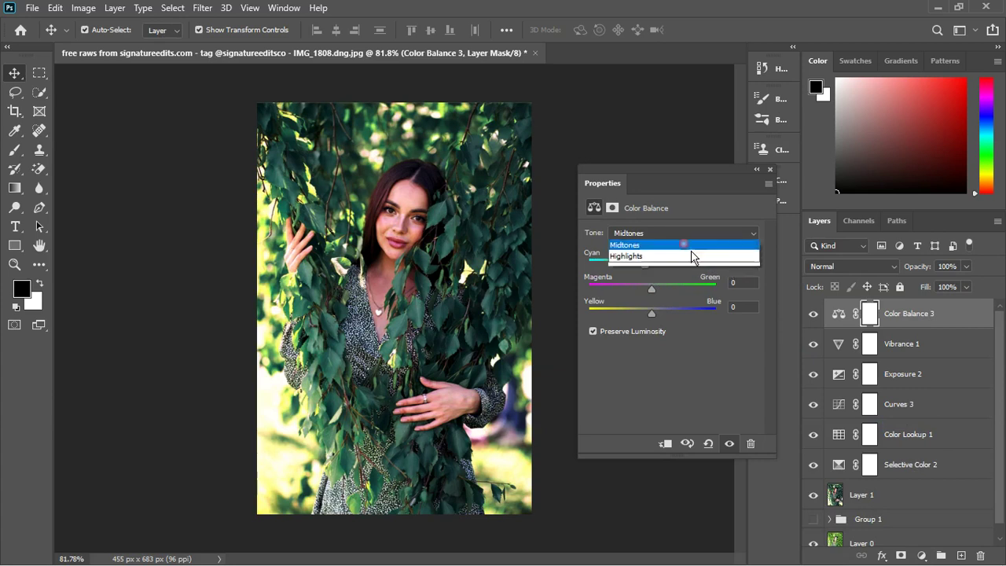
click(682, 275)
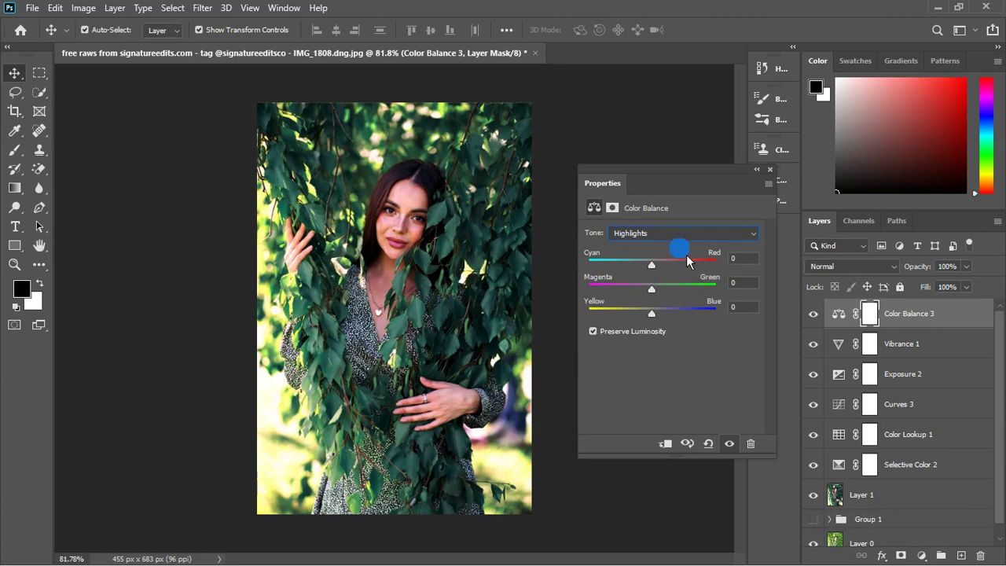
click(751, 260)
drag(652, 264, 655, 269)
drag(653, 269, 655, 269)
click(679, 261)
click(743, 261)
text(-5)
Step: Leave the Color Balance Shadows Cyan–Red at 0 and close the settings
click(685, 237)
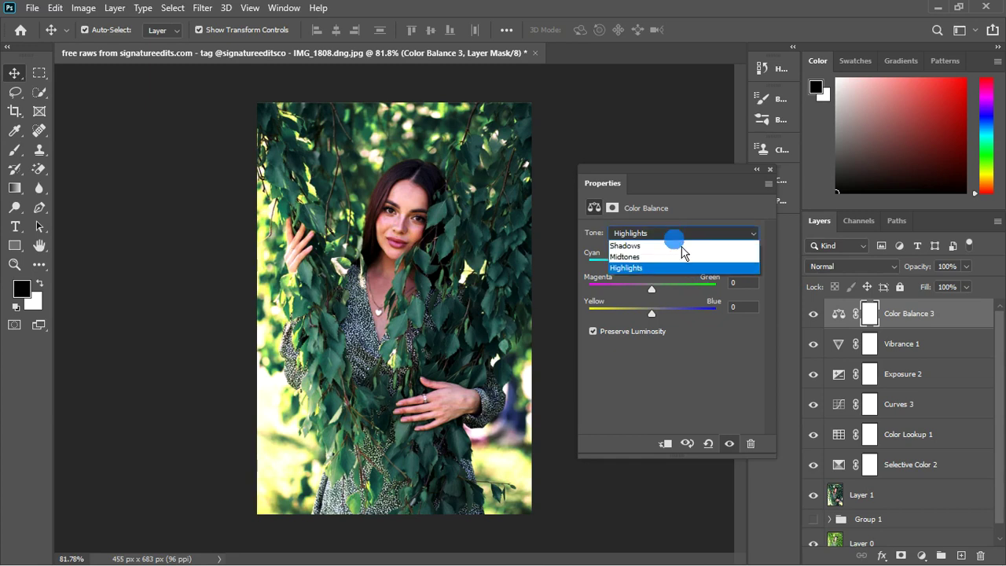
click(674, 243)
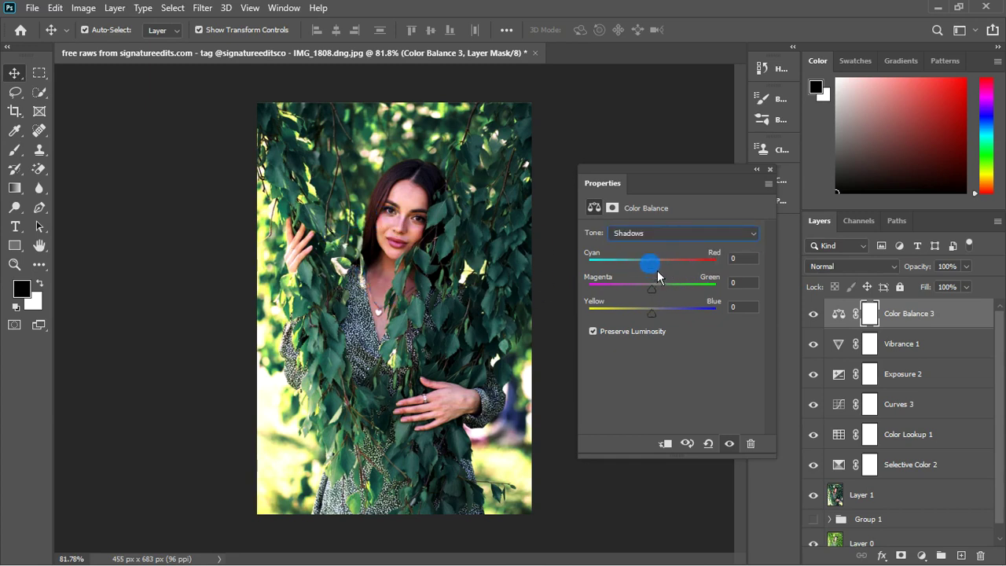
mouse_move(657, 270)
mouse_down()
mouse_move(649, 267)
mouse_move(672, 268)
mouse_move(659, 281)
mouse_up()
click(734, 259)
text(0)
click(770, 170)
scroll(412, 266, down, 3)
scroll(369, 277, up, 4)
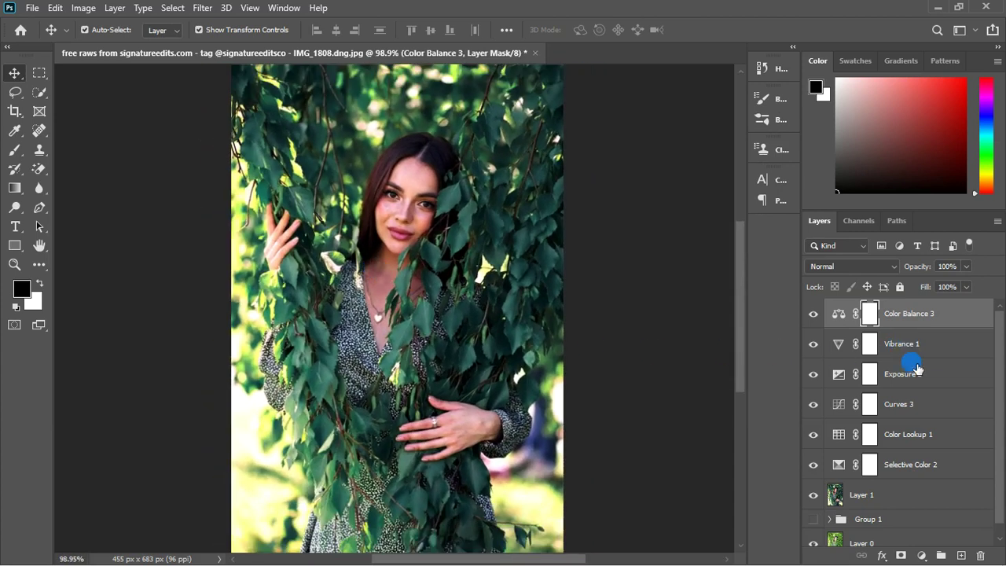
Step: Stamp all visible layers into a new merged Layer 2 with Ctrl+Alt+Shift+E
shift+click(926, 501)
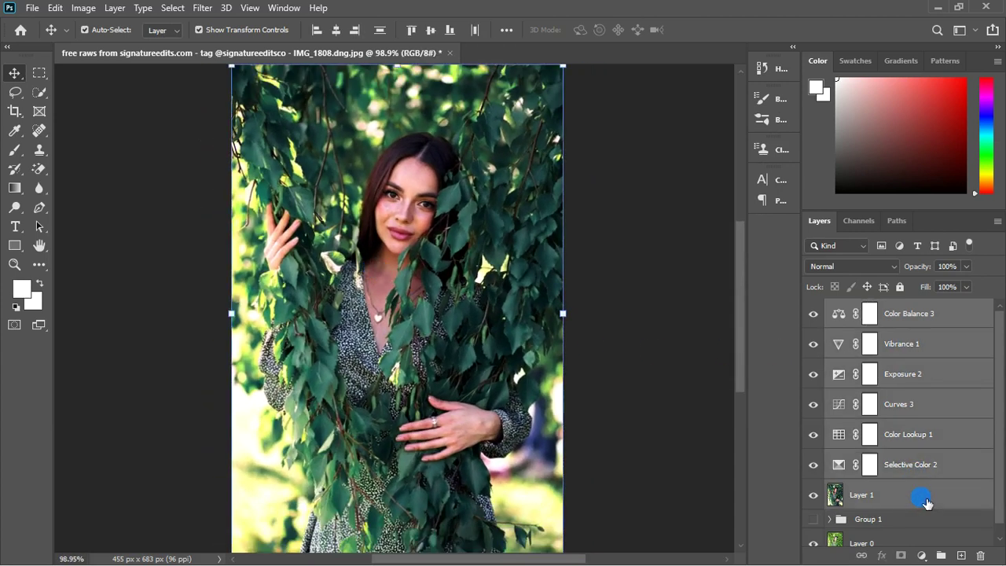
click(910, 314)
key(ctrl)
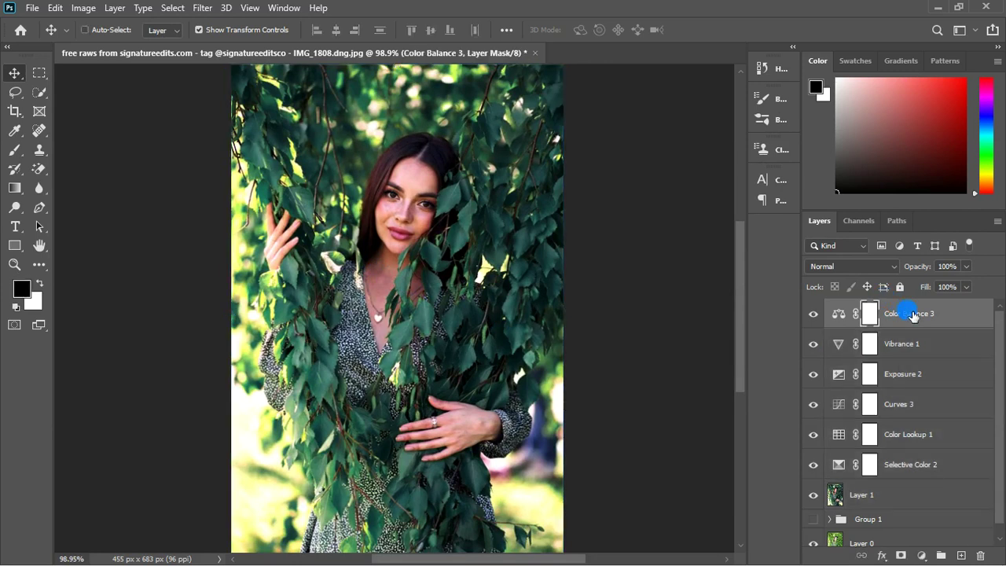
key(ctrl+alt+shift+e)
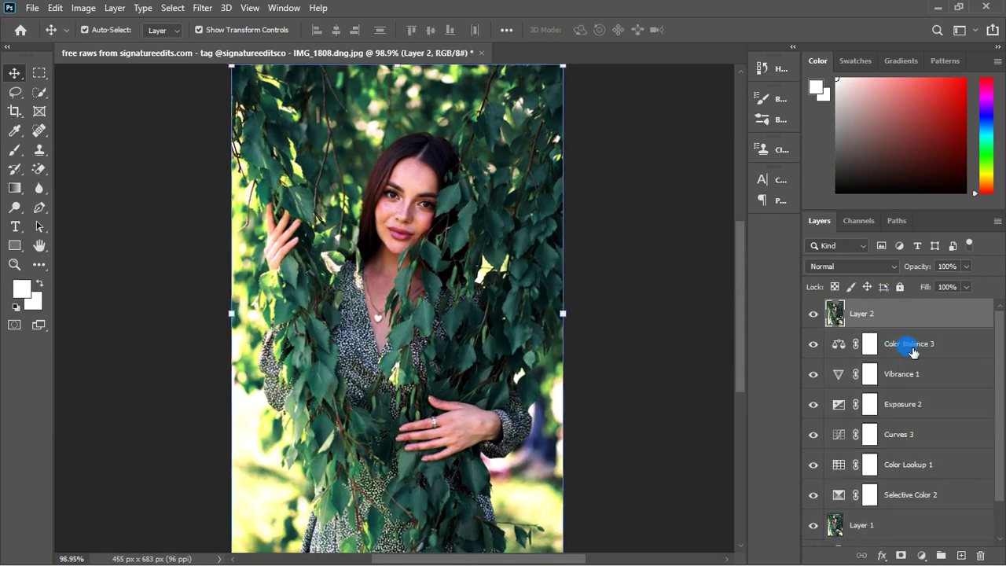
Step: Group the layers from Color Balance 3 down to Selective Color 2 into Group 2
click(911, 343)
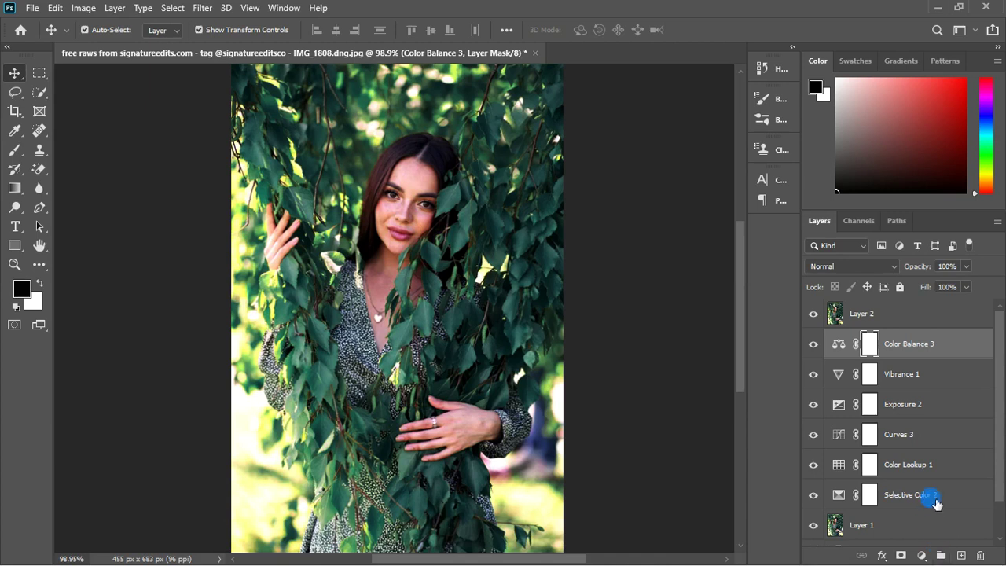
shift+click(930, 495)
click(942, 555)
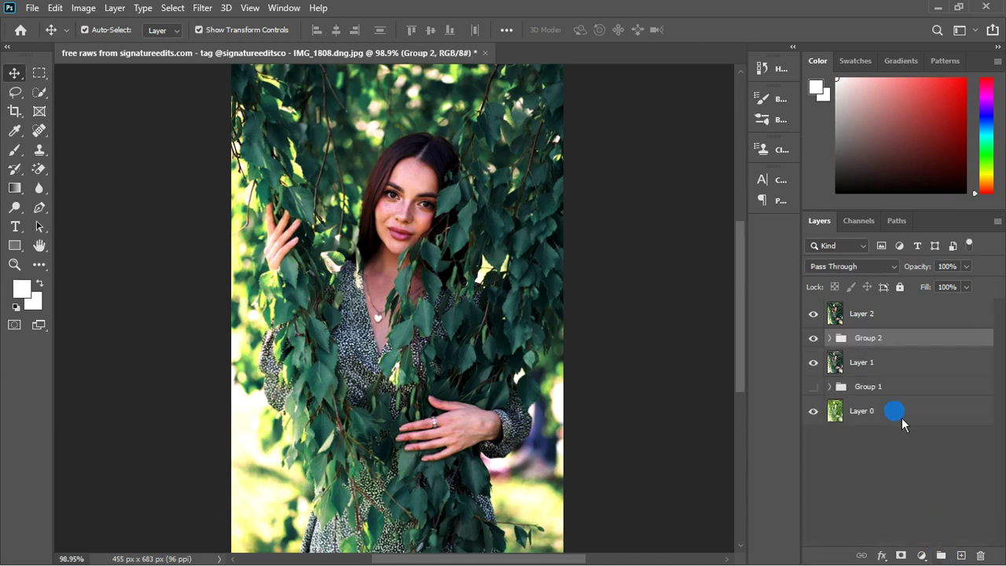
Step: Hide Group 2 and Layer 1, toggling merged Layer 2 on and off
click(813, 338)
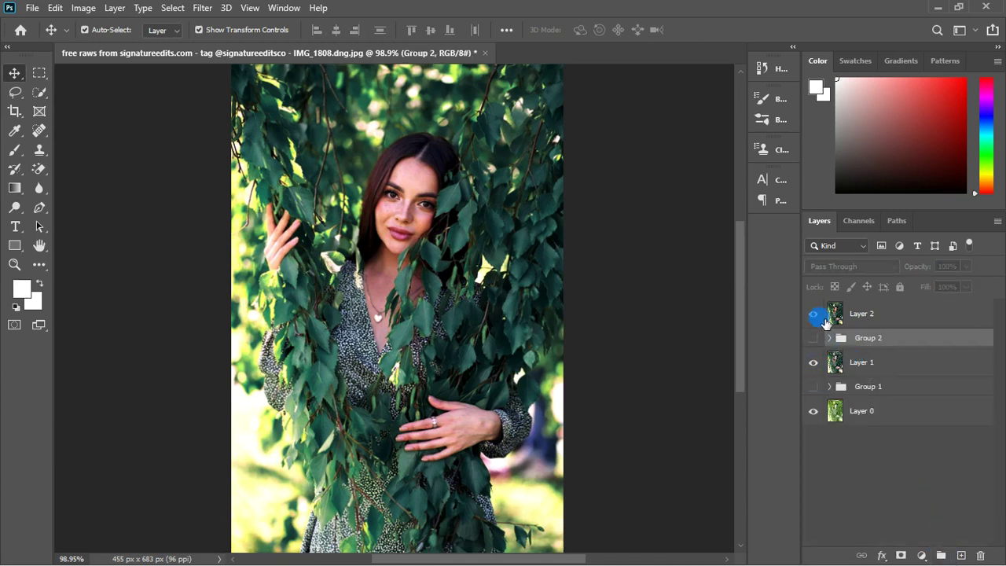
click(814, 314)
click(818, 314)
click(814, 314)
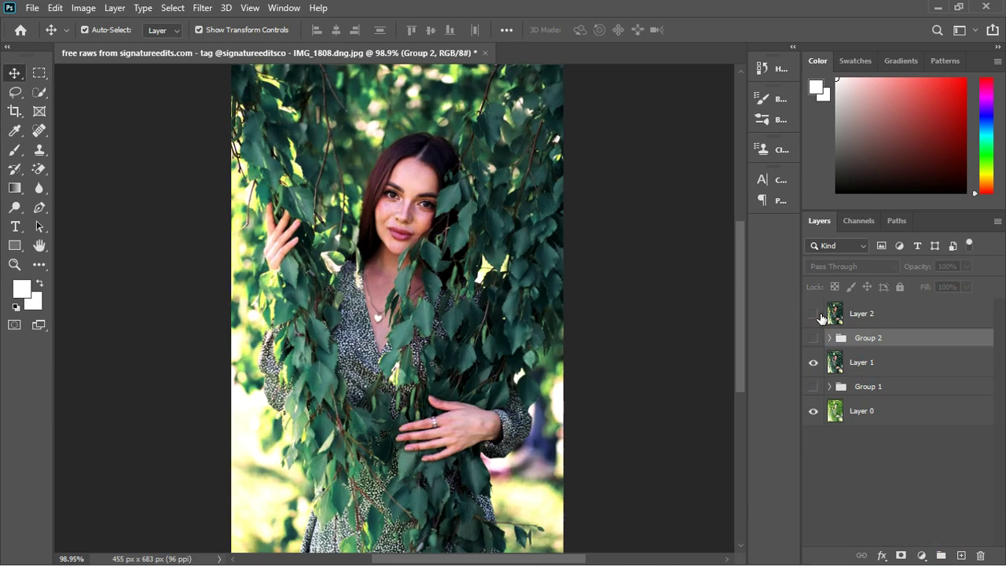
click(814, 363)
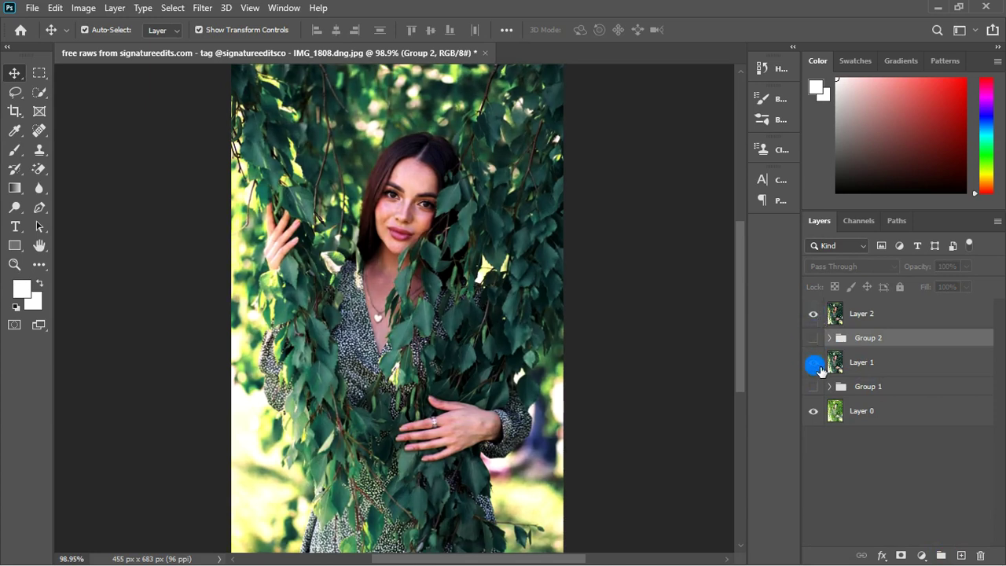
Step: Toggle Layer 2 repeatedly to compare the graded result against the original photo
click(814, 316)
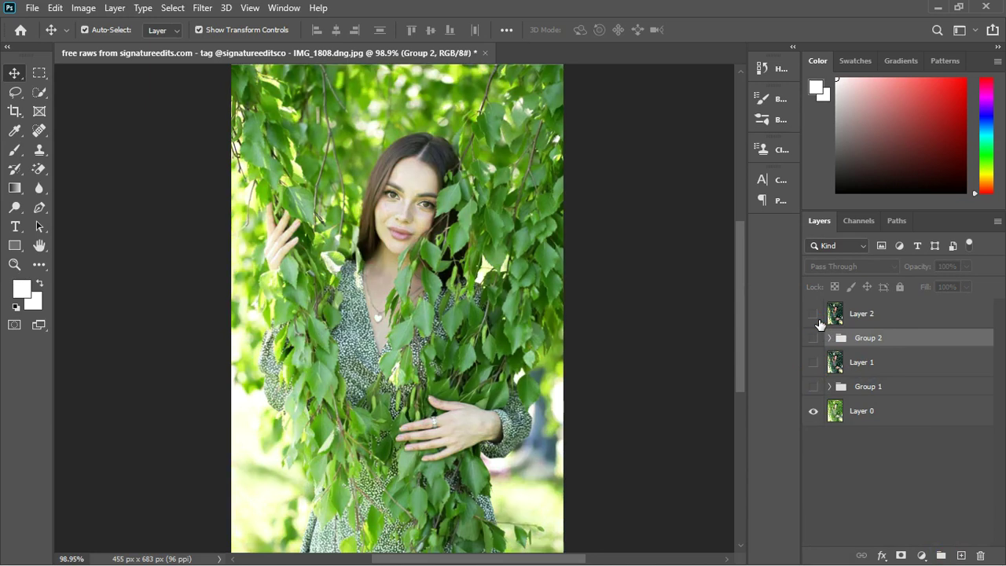
click(814, 316)
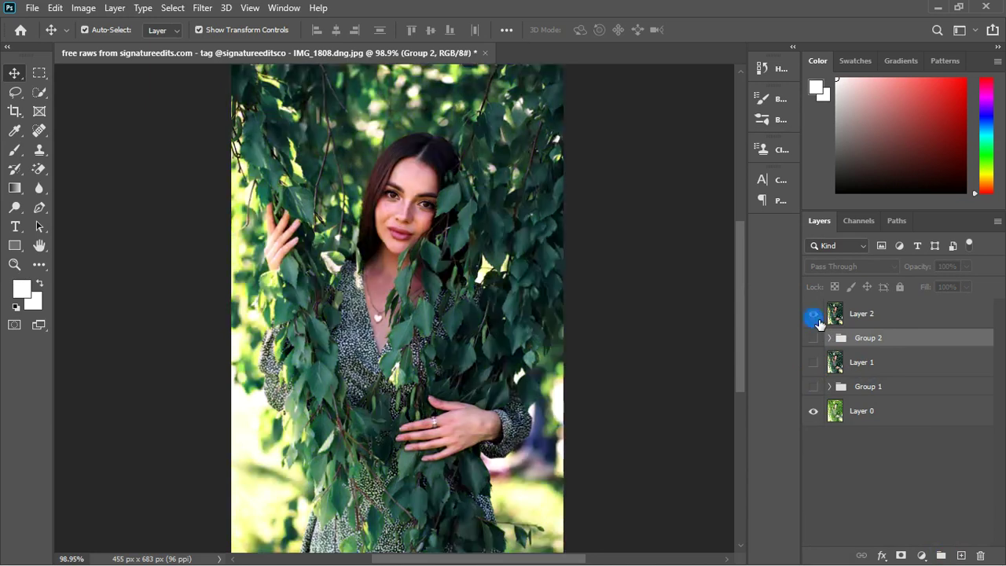
scroll(467, 305, down, 2)
click(820, 388)
click(814, 316)
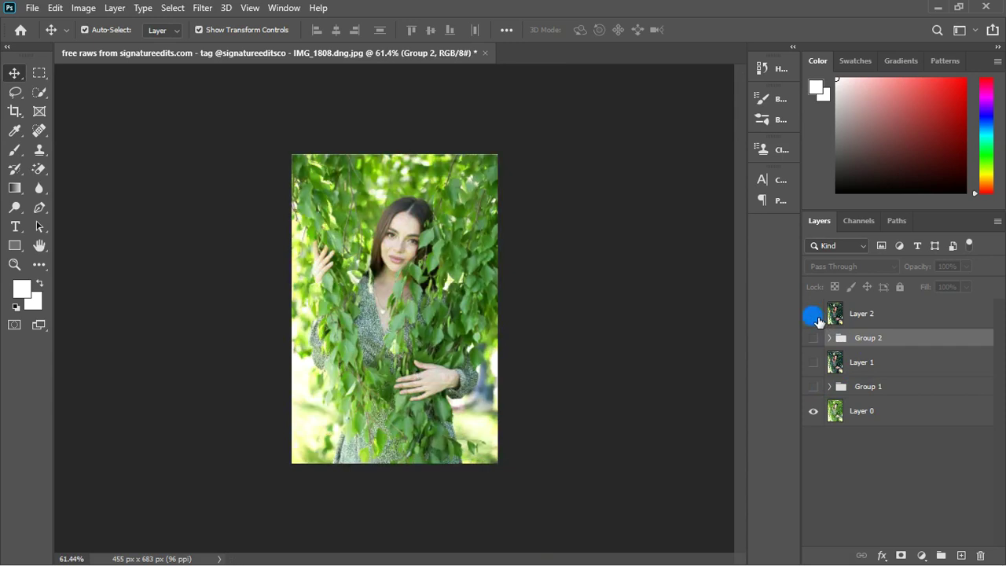
click(814, 316)
scroll(393, 350, up, 1)
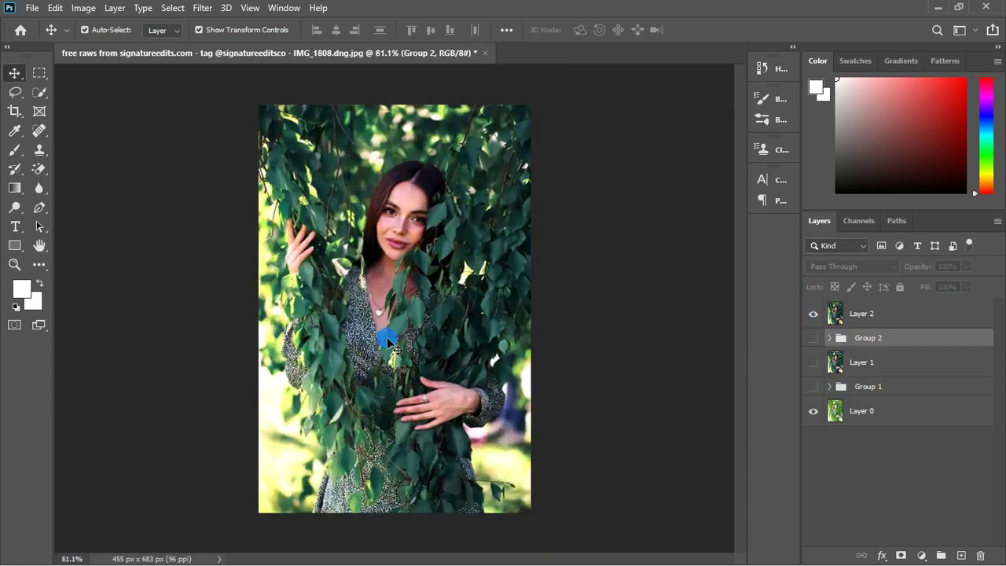
scroll(391, 344, up, 1)
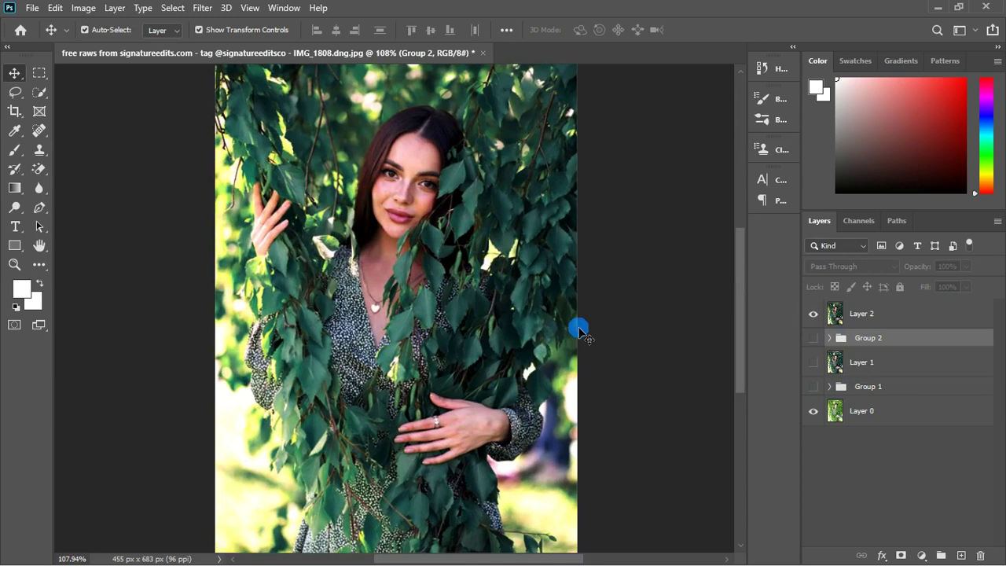
scroll(481, 286, down, 1)
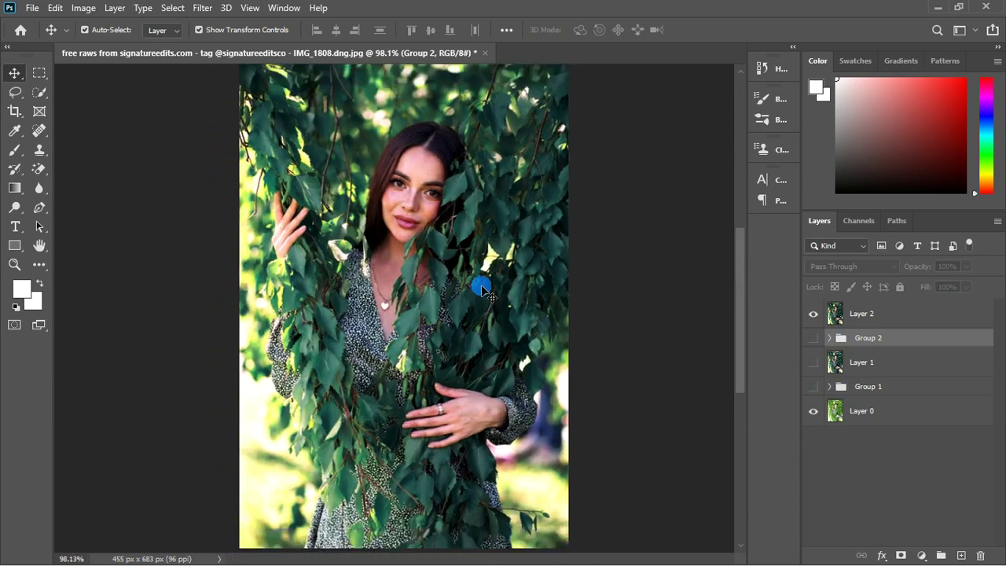